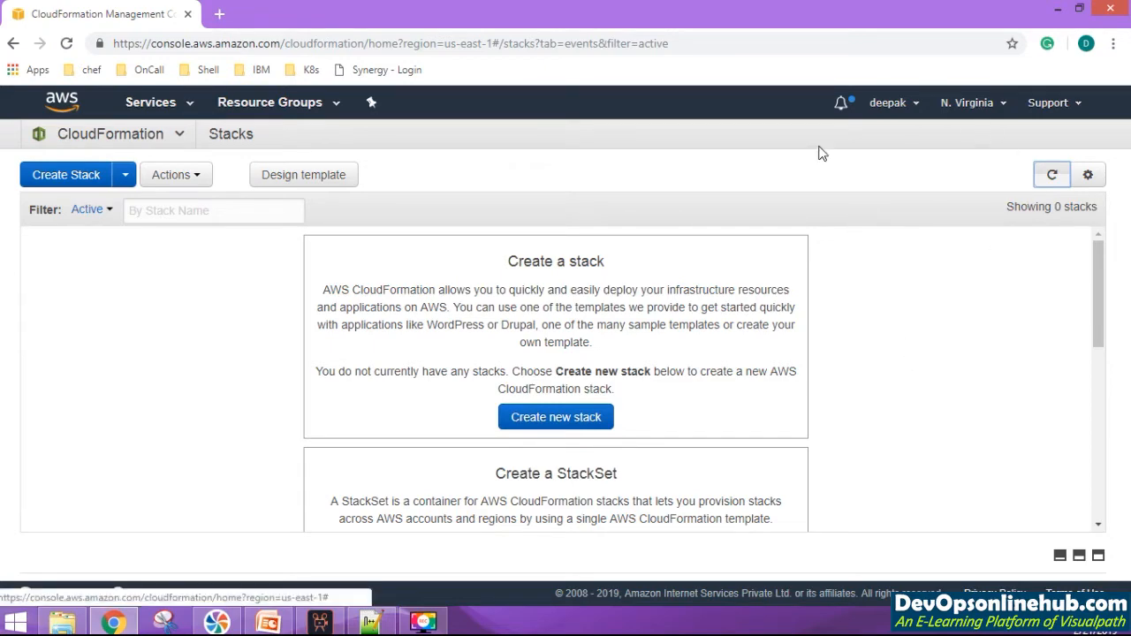
# Step: Open the CloudFormation service and start creating a new stack, bringing up the template selection options
pyautogui.click(152, 103)
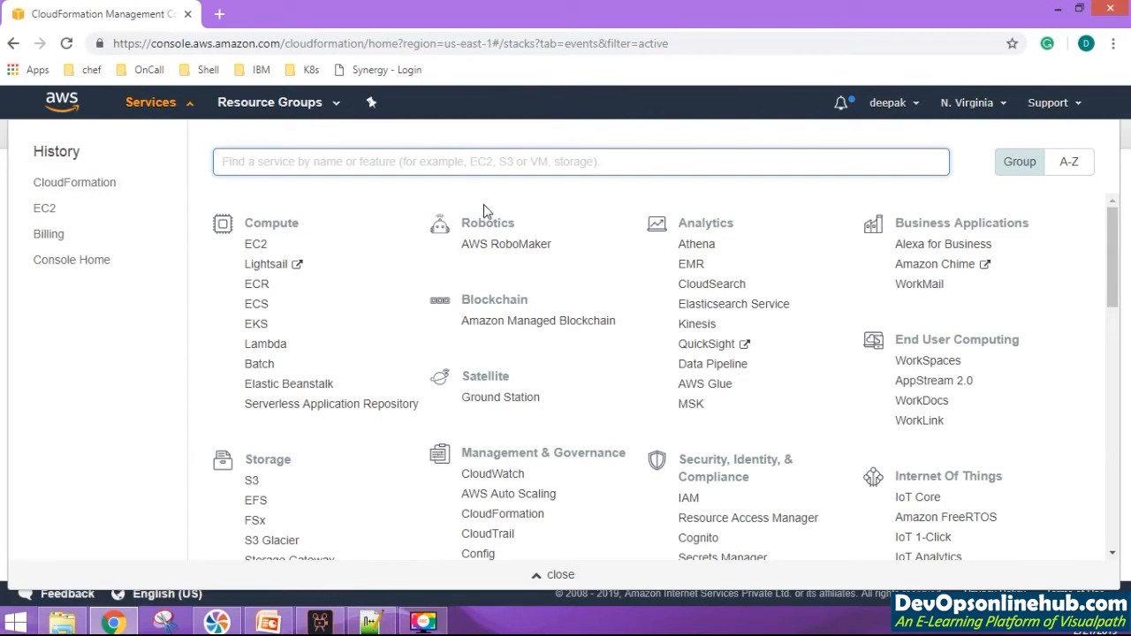
pyautogui.scroll(-2, 513, 248)
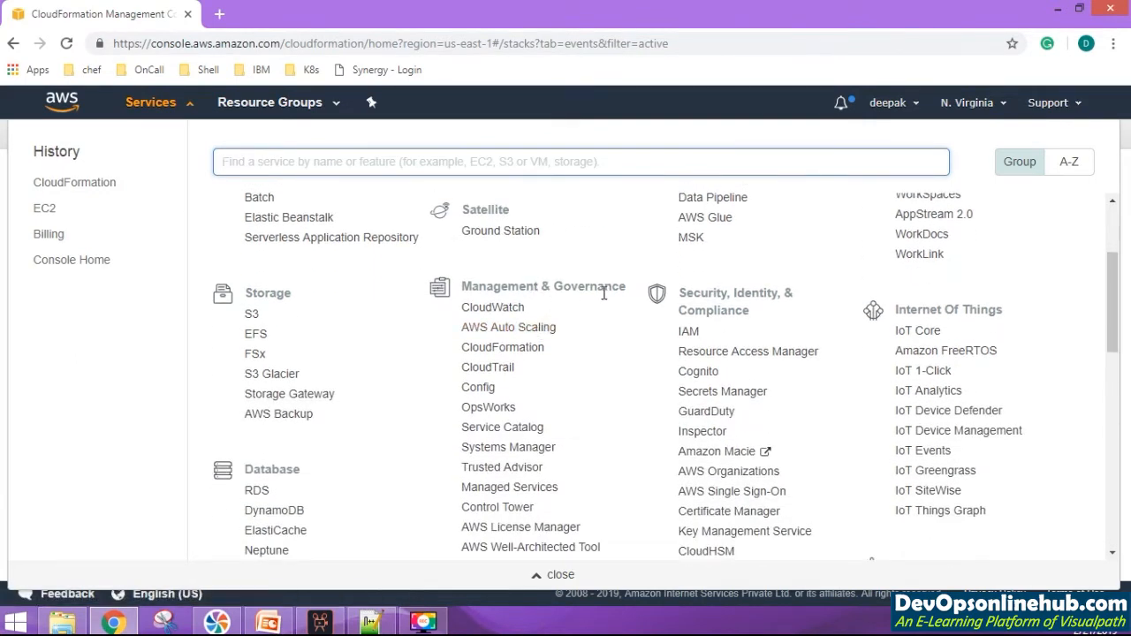
pyautogui.click(527, 356)
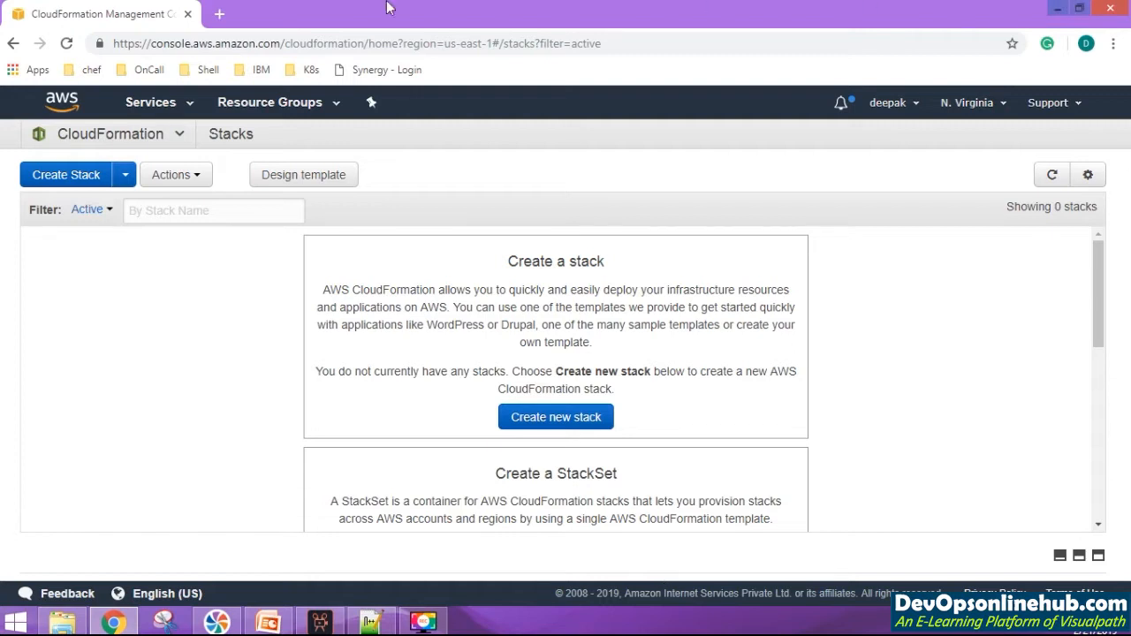
pyautogui.click(66, 175)
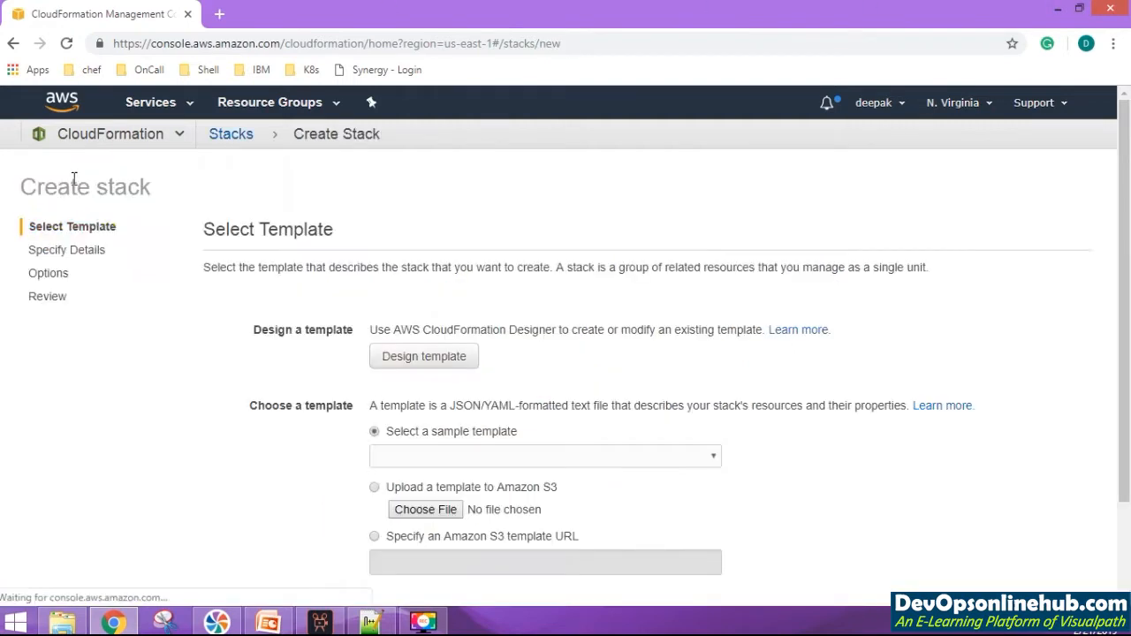
pyautogui.scroll(-2, 152, 311)
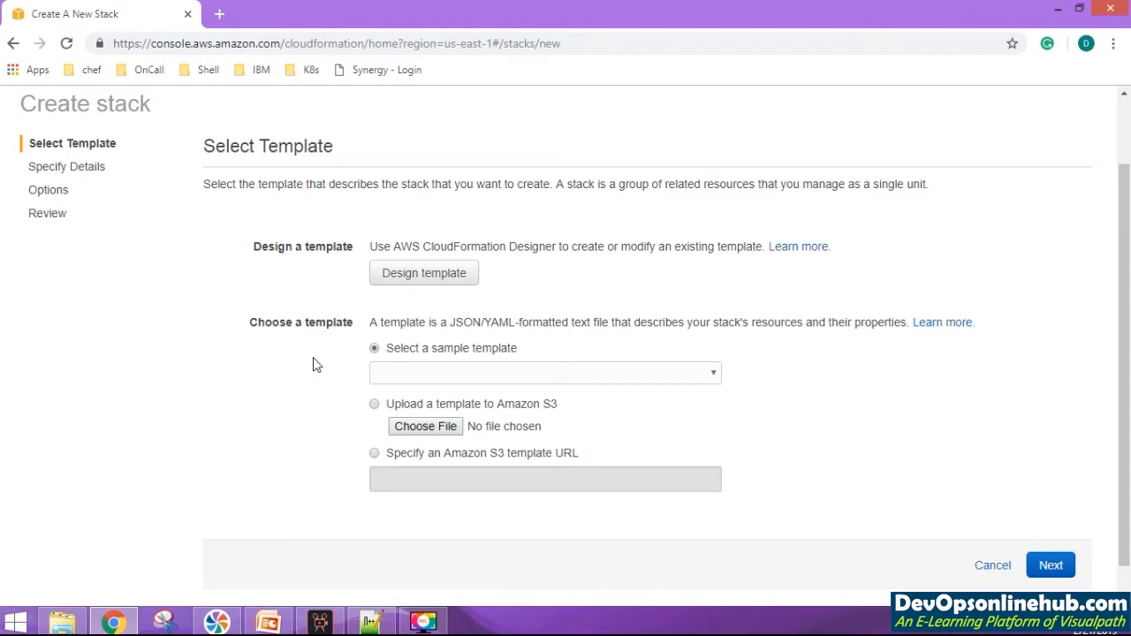
# Step: Switch to ec2template.txt in Notepad++, maximize the window and skim the template's version line and its Mappings and Resources sections
pyautogui.click(382, 618)
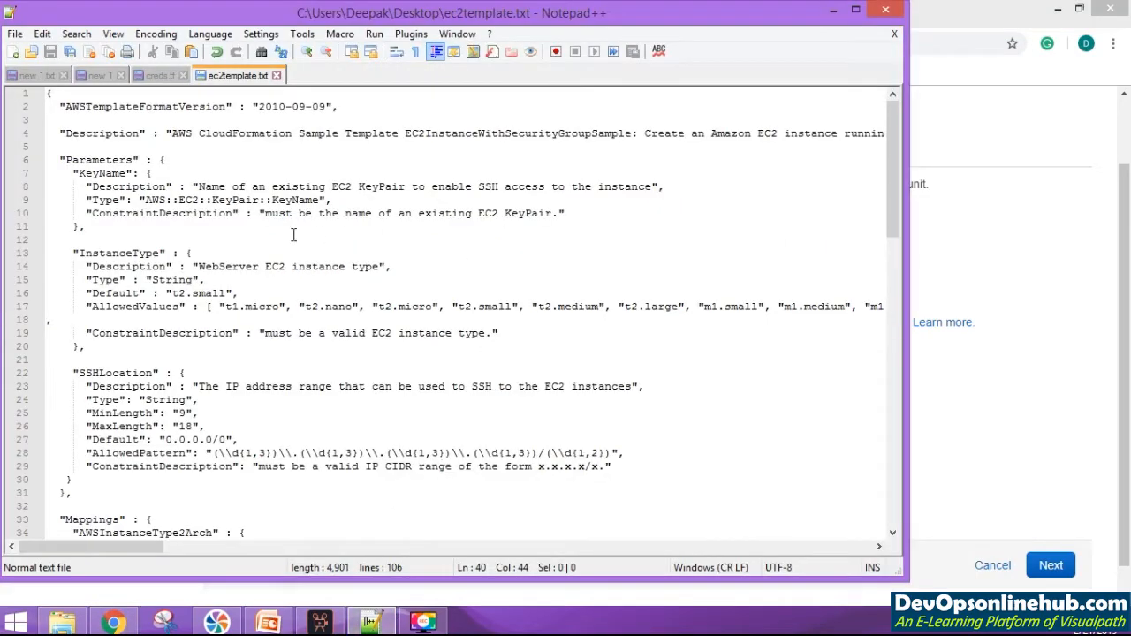
pyautogui.click(856, 10)
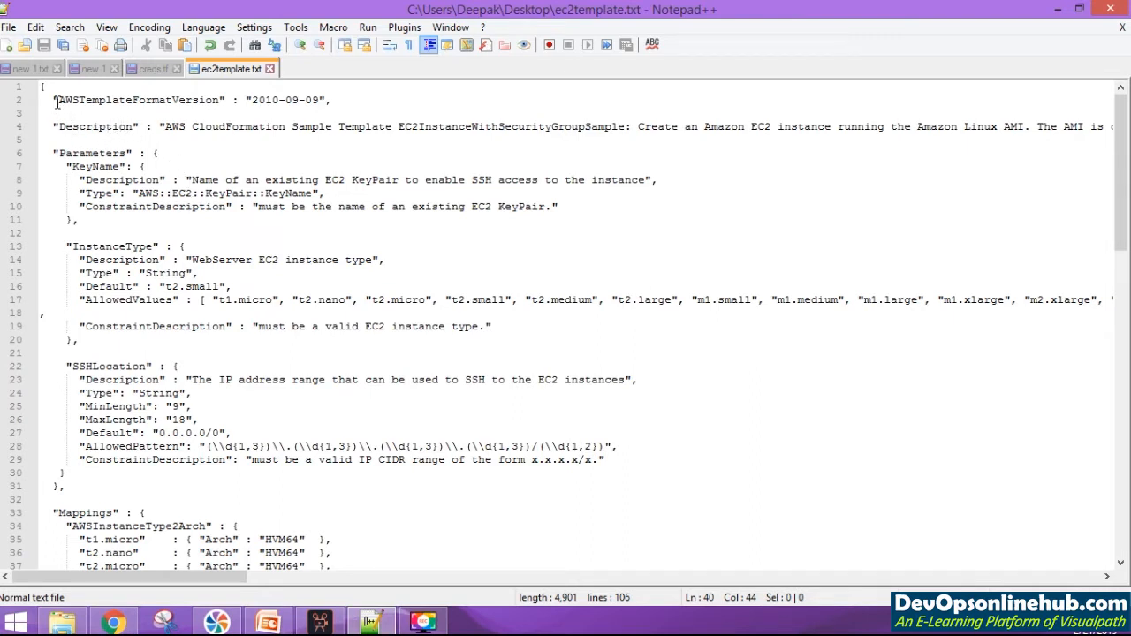
pyautogui.moveTo(59, 100); pyautogui.dragTo(332, 100)
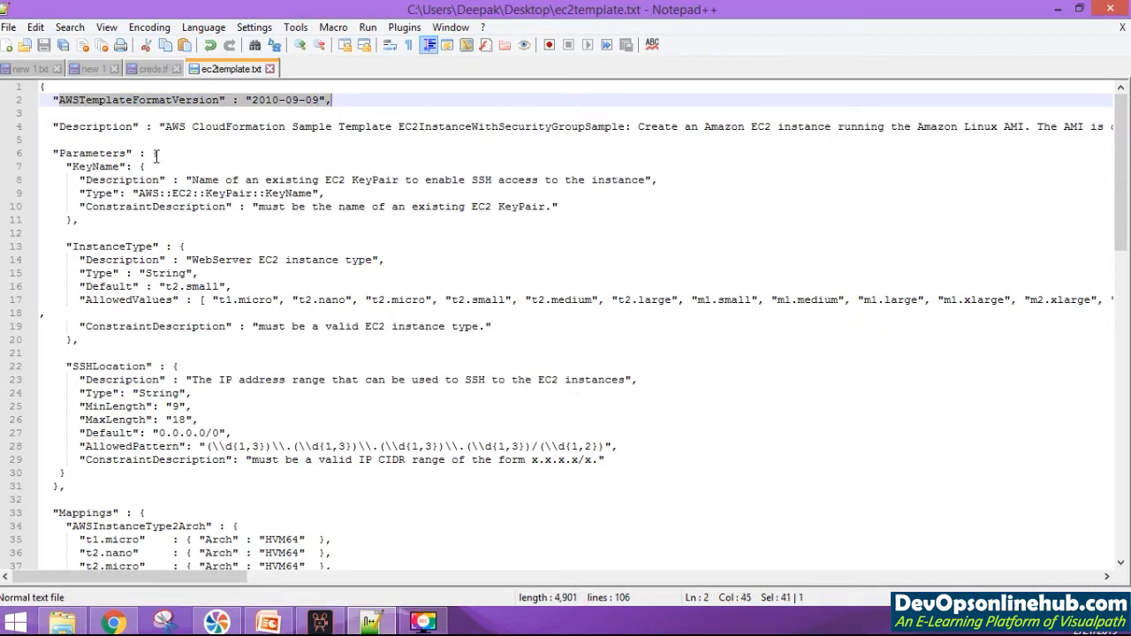
pyautogui.scroll(-8, 166, 345)
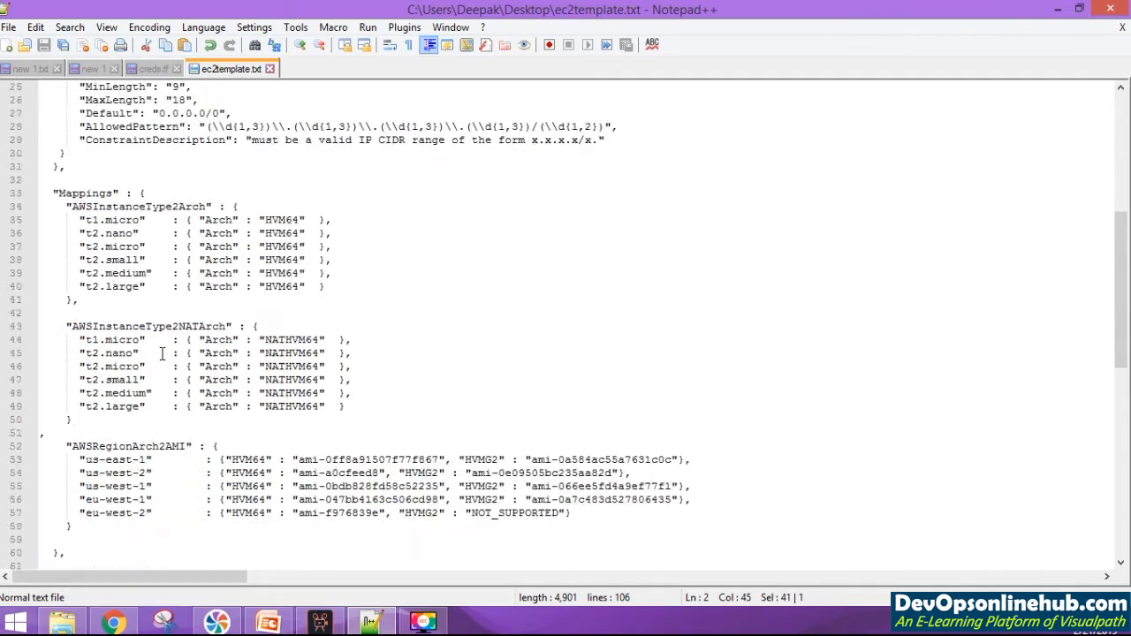
pyautogui.scroll(-11, 162, 354)
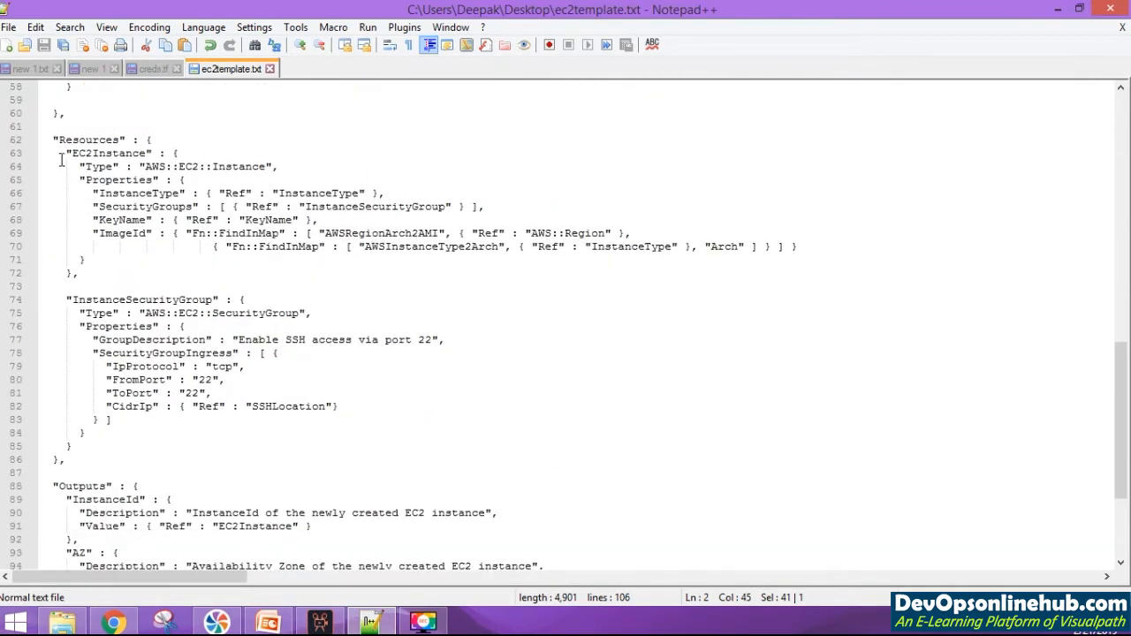
pyautogui.moveTo(53, 140); pyautogui.dragTo(91, 274)
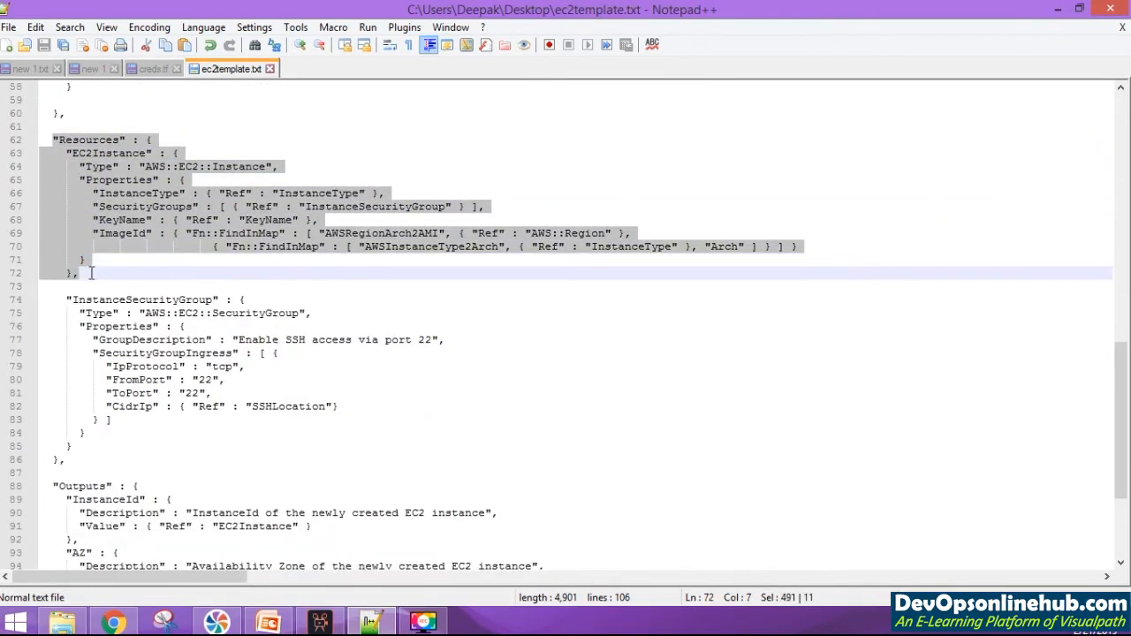
pyautogui.click(139, 326)
pyautogui.scroll(2, 162, 318)
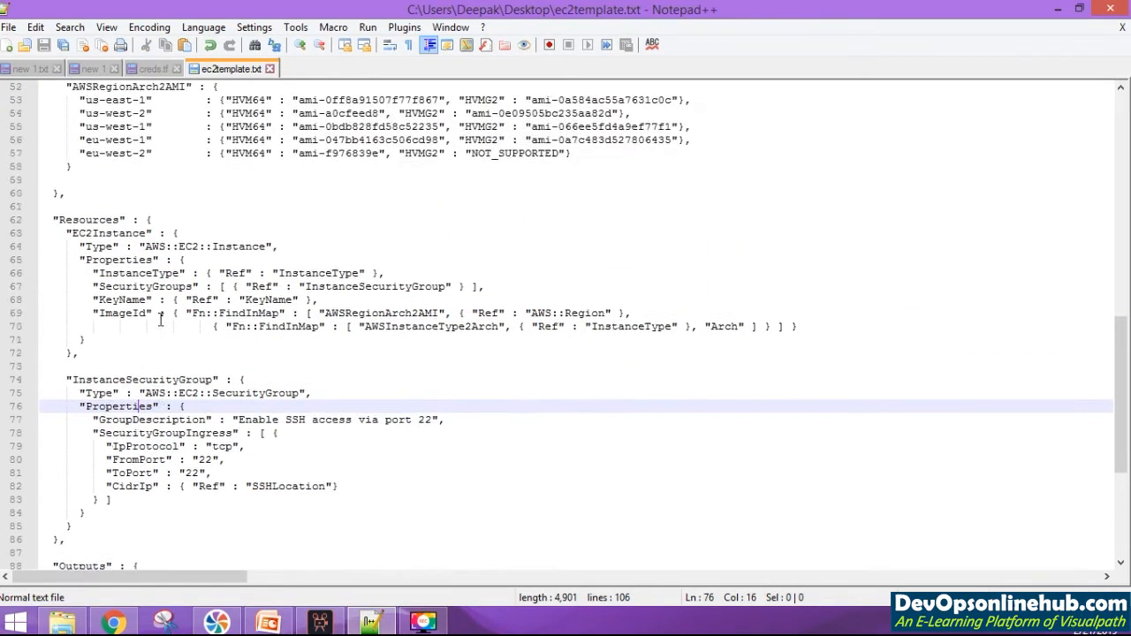
pyautogui.scroll(10, 162, 320)
pyautogui.scroll(-5, 238, 279)
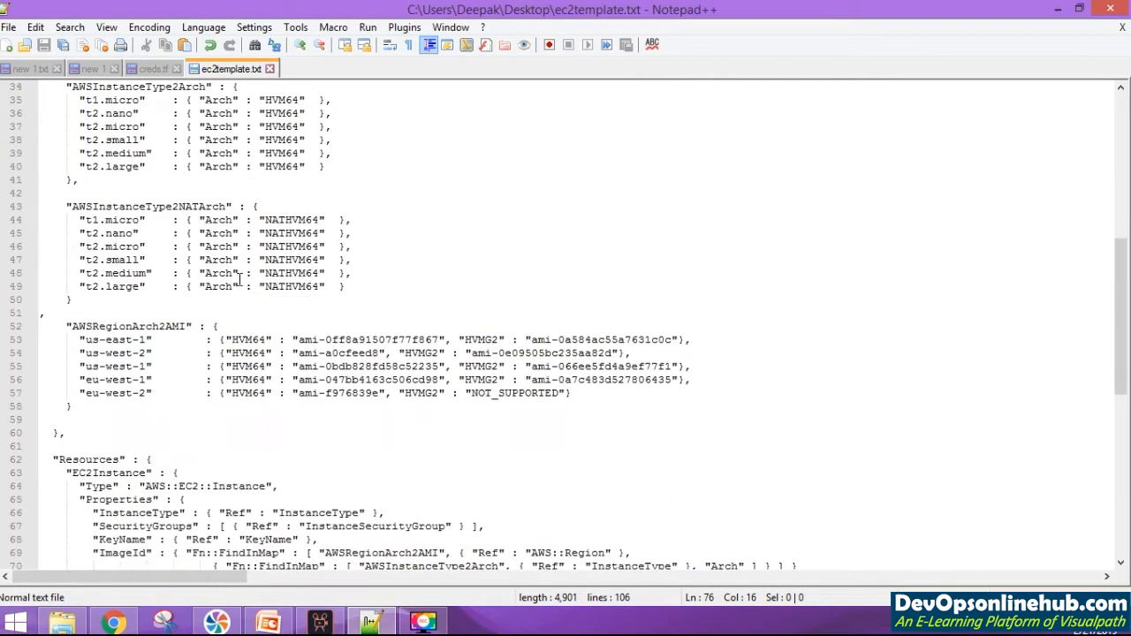
pyautogui.scroll(11, 239, 279)
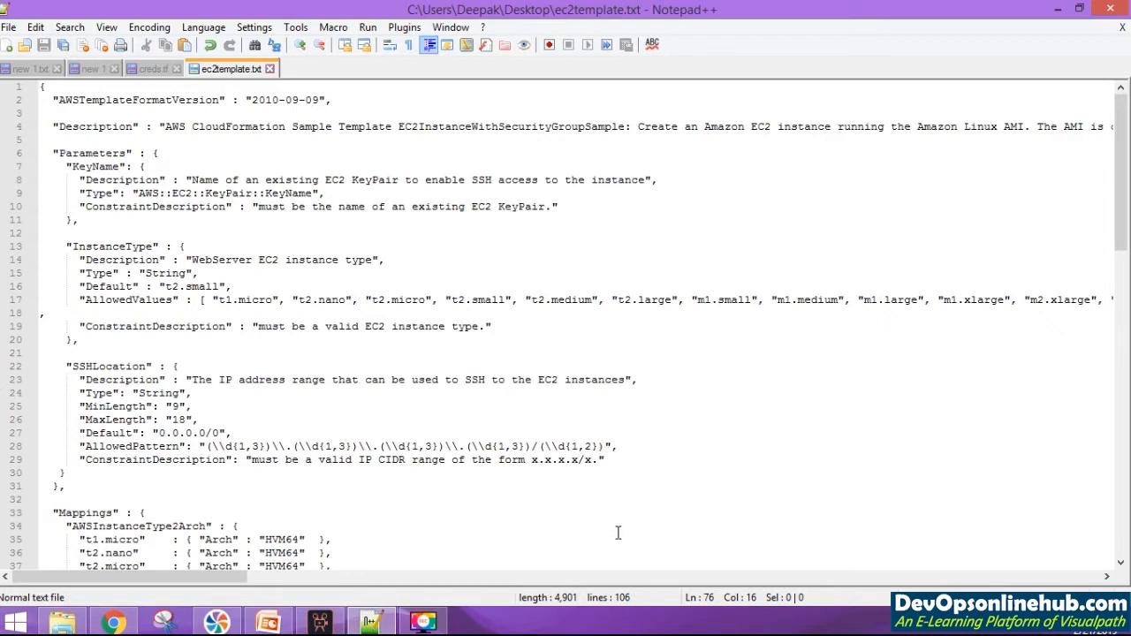
# Step: Examine the template's description and its parameters, highlighting the allowed InstanceType values and the SSHLocation block
pyautogui.click(70, 129)
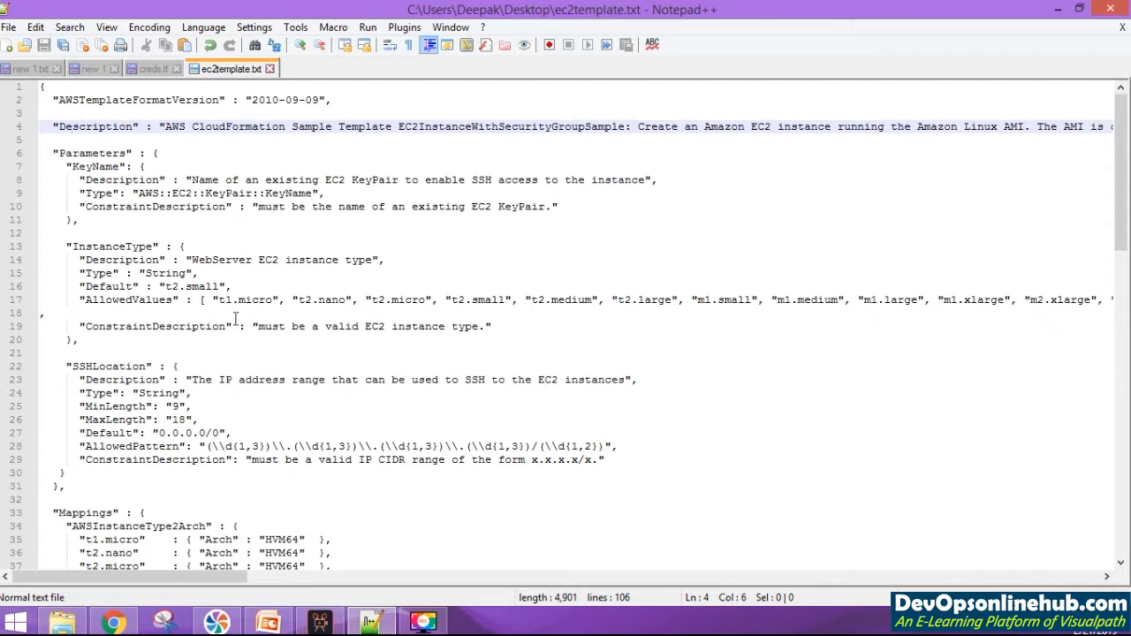
pyautogui.moveTo(205, 302); pyautogui.dragTo(427, 307)
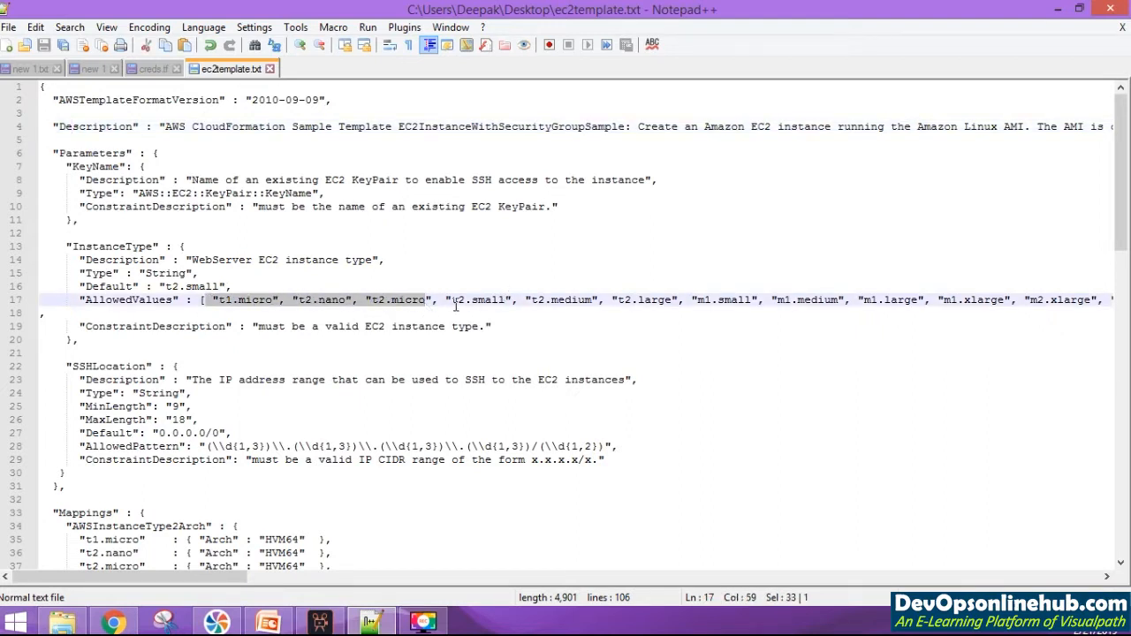
pyautogui.click(446, 300)
pyautogui.moveTo(445, 301); pyautogui.dragTo(605, 305)
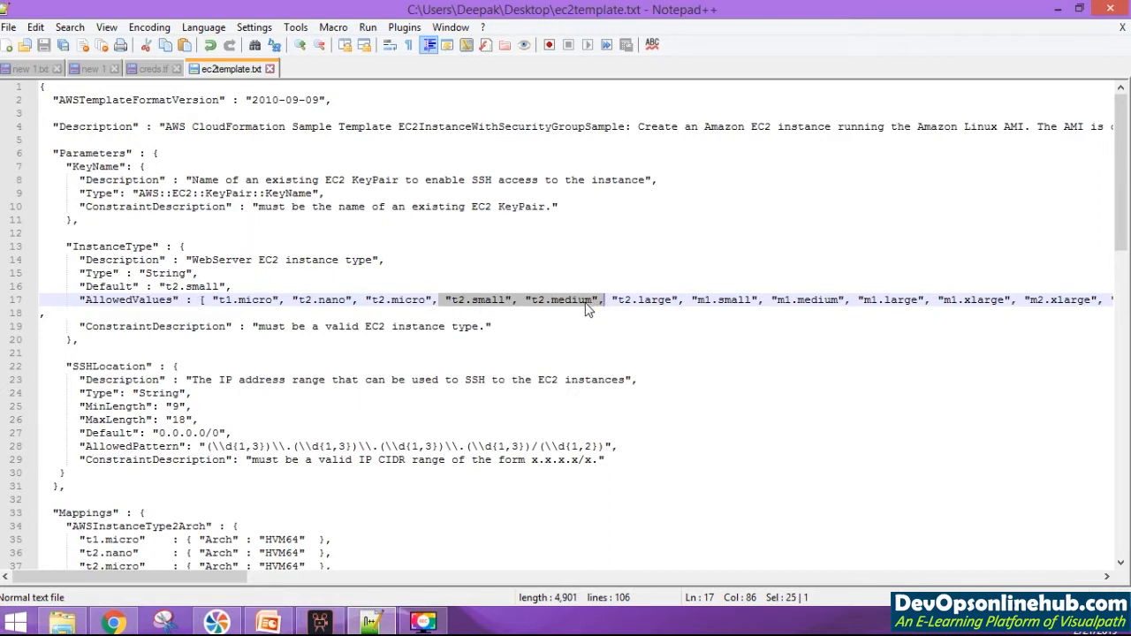
pyautogui.scroll(-3, 320, 340)
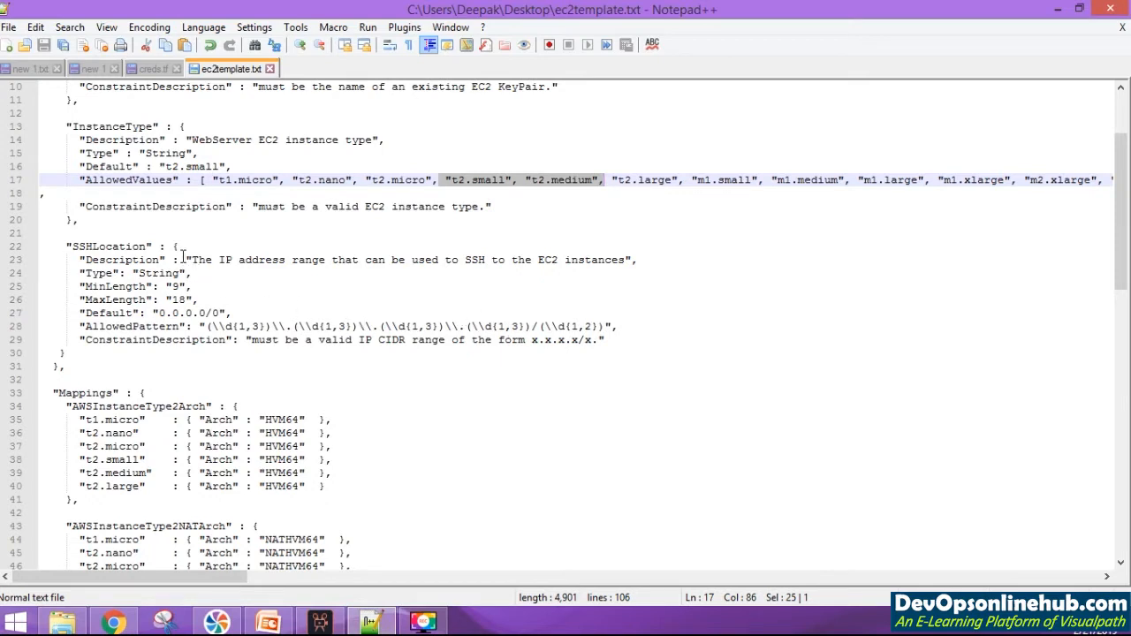
pyautogui.moveTo(179, 248); pyautogui.dragTo(483, 351)
pyautogui.scroll(-1, 378, 380)
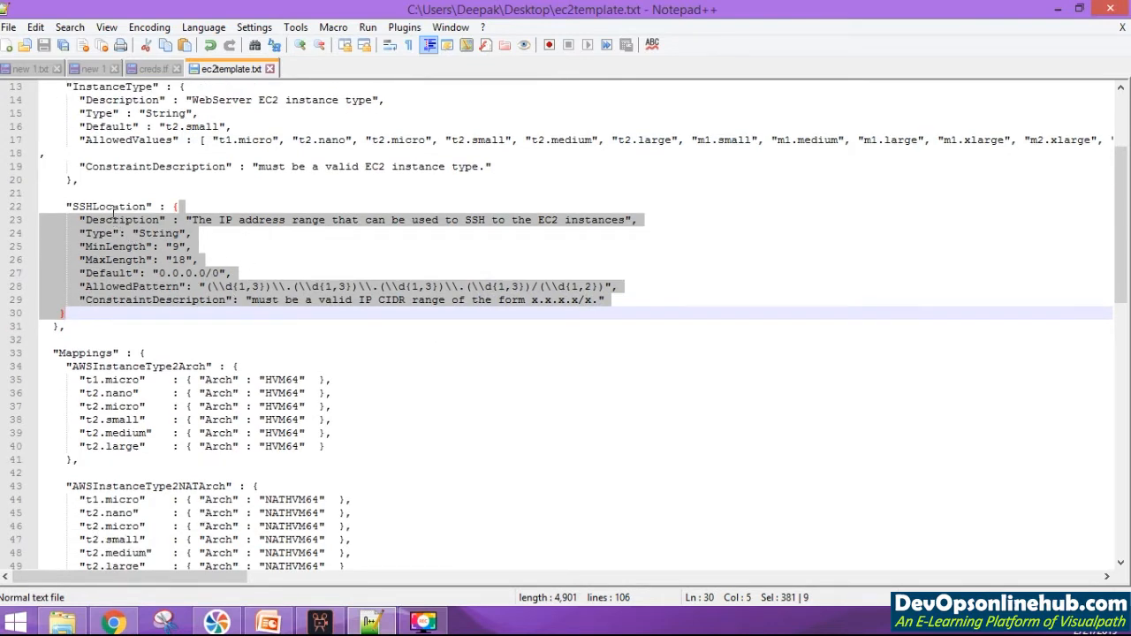
# Step: Examine the Mappings section, highlighting the regions under AWSRegionArch2AMI and the HVM64 AMI ID for us-east-1
pyautogui.scroll(-2, 158, 299)
pyautogui.scroll(-1, 59, 270)
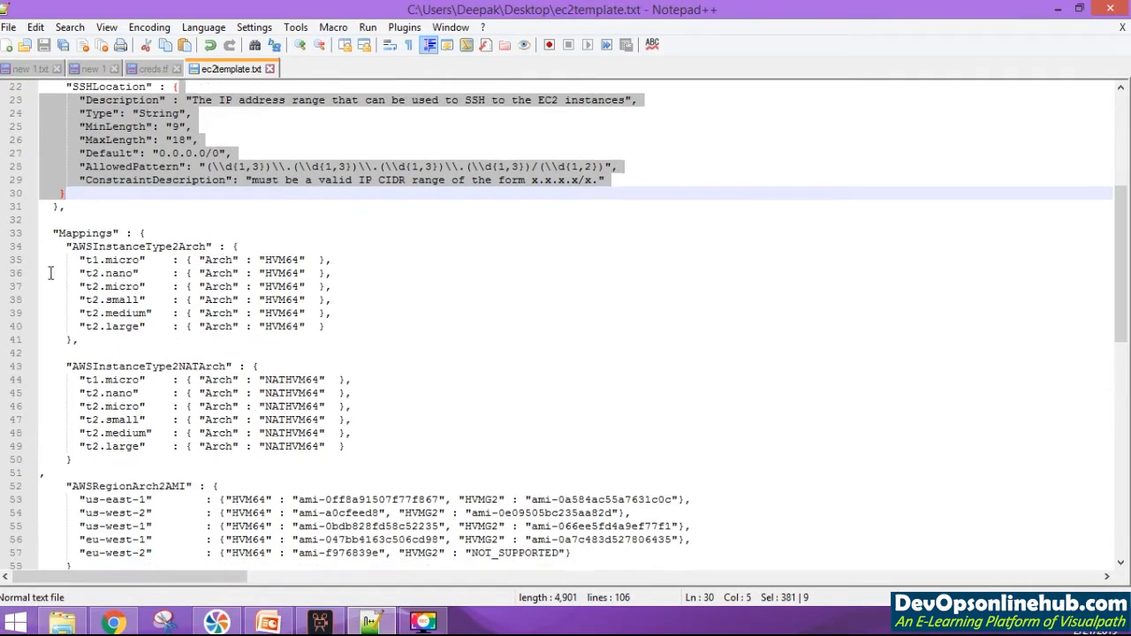
pyautogui.moveTo(51, 234); pyautogui.dragTo(132, 502)
pyautogui.scroll(-2, 142, 322)
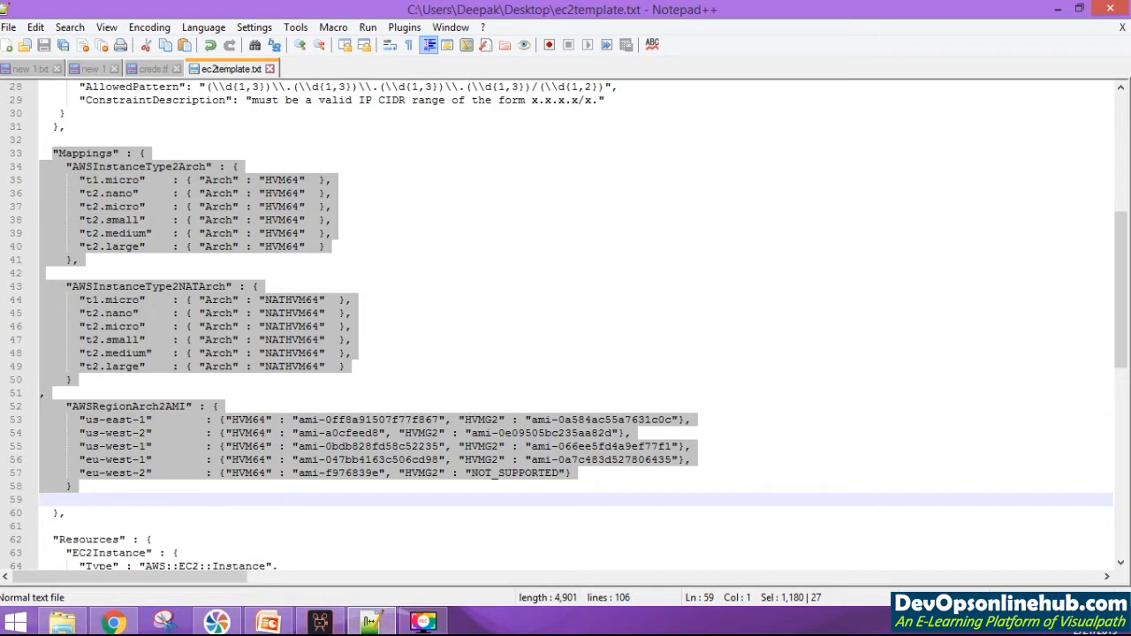
pyautogui.click(106, 500)
pyautogui.moveTo(151, 473); pyautogui.dragTo(70, 421)
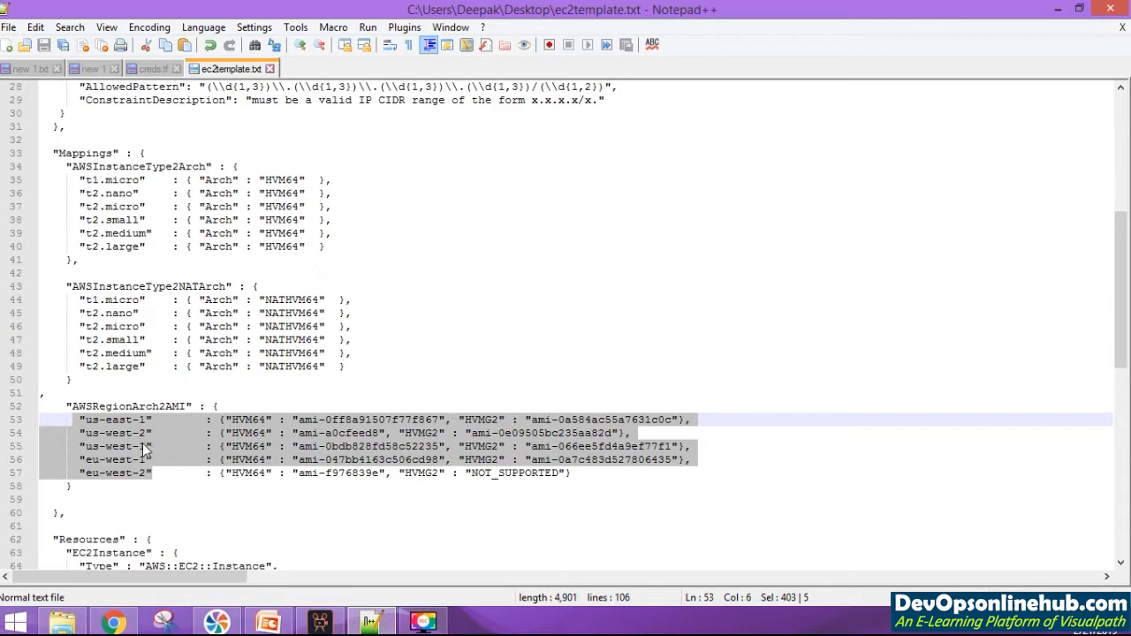
pyautogui.click(423, 462)
pyautogui.moveTo(298, 422); pyautogui.dragTo(441, 421)
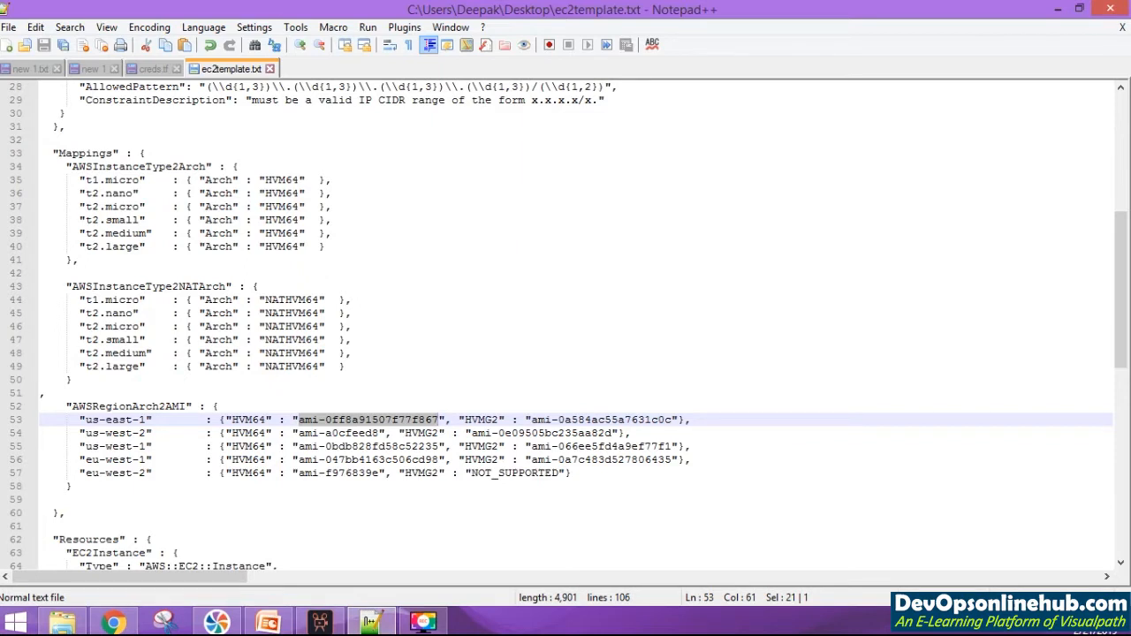
# Step: Examine the Resources section, highlighting the AWS::EC2::Instance type of the EC2Instance resource and locating its properties
pyautogui.scroll(-3, 628, 499)
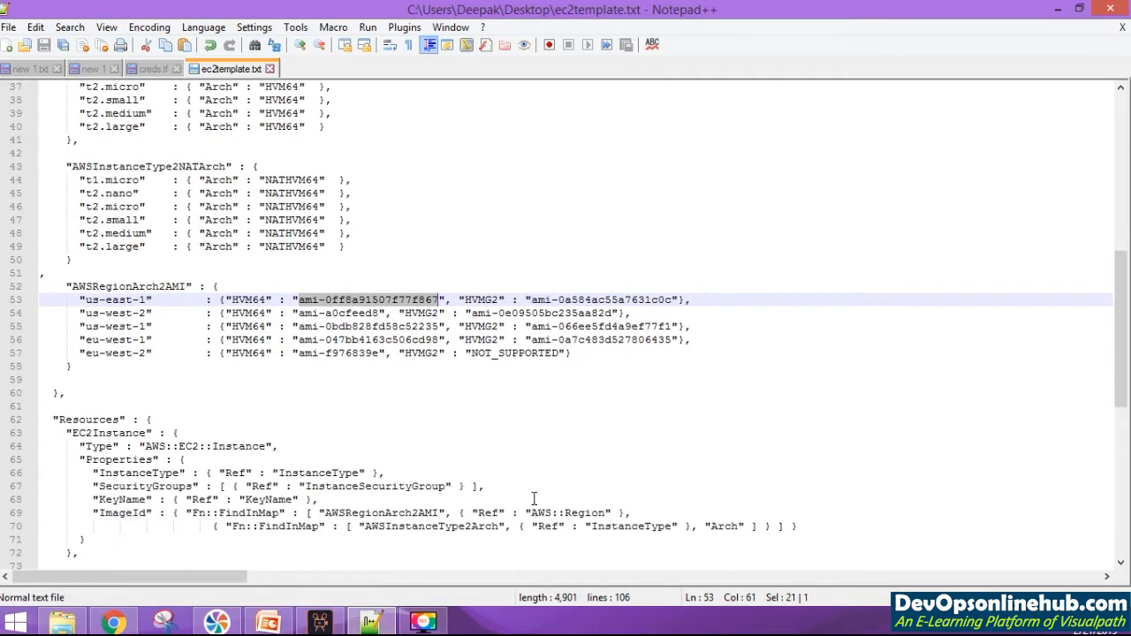
pyautogui.scroll(-3, 392, 336)
pyautogui.scroll(-2, 250, 300)
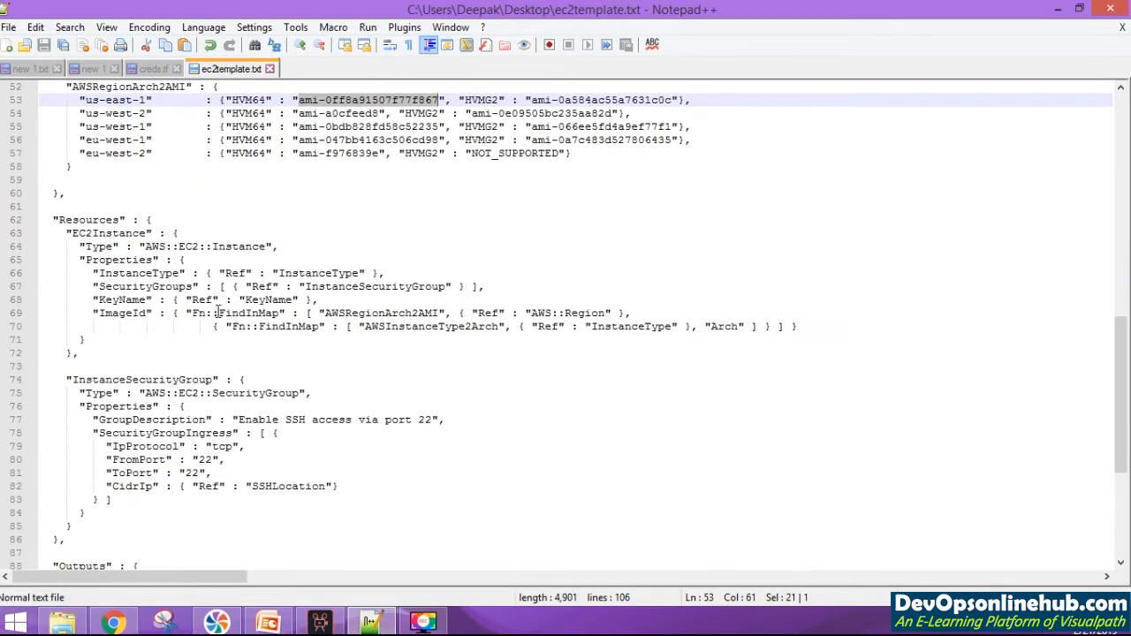
pyautogui.doubleClick(85, 219)
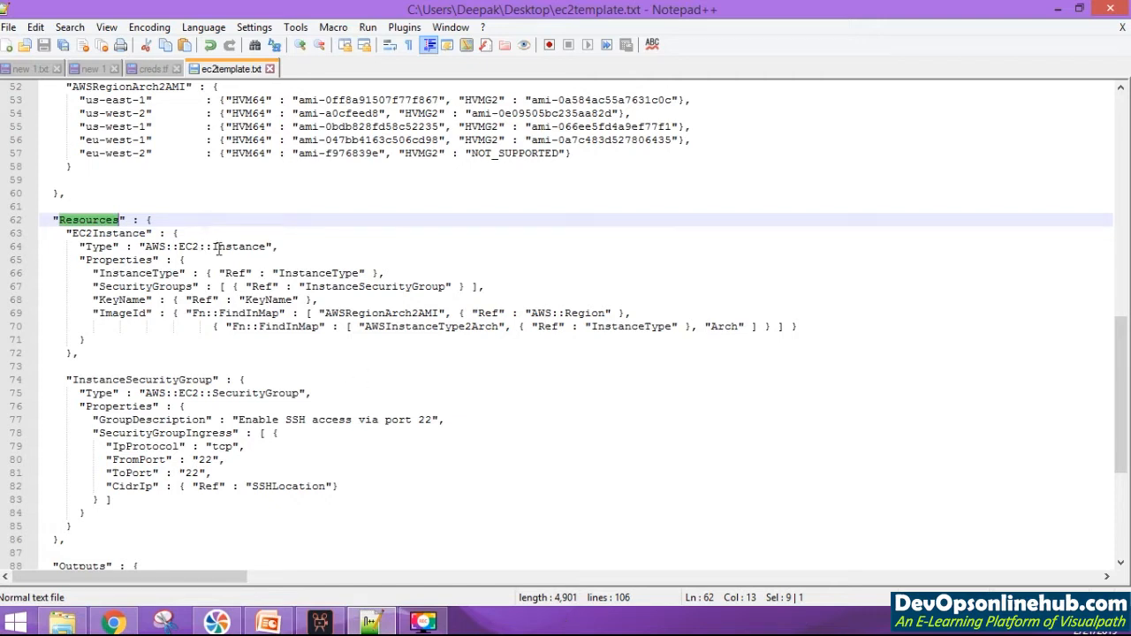
pyautogui.moveTo(276, 247); pyautogui.dragTo(126, 248)
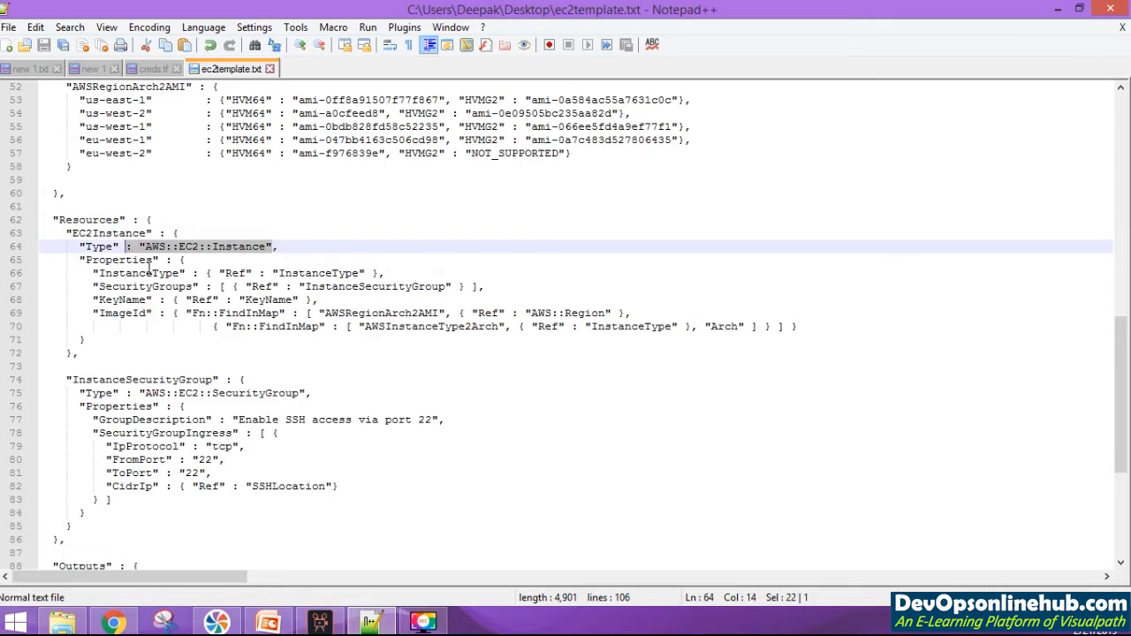
pyautogui.click(92, 277)
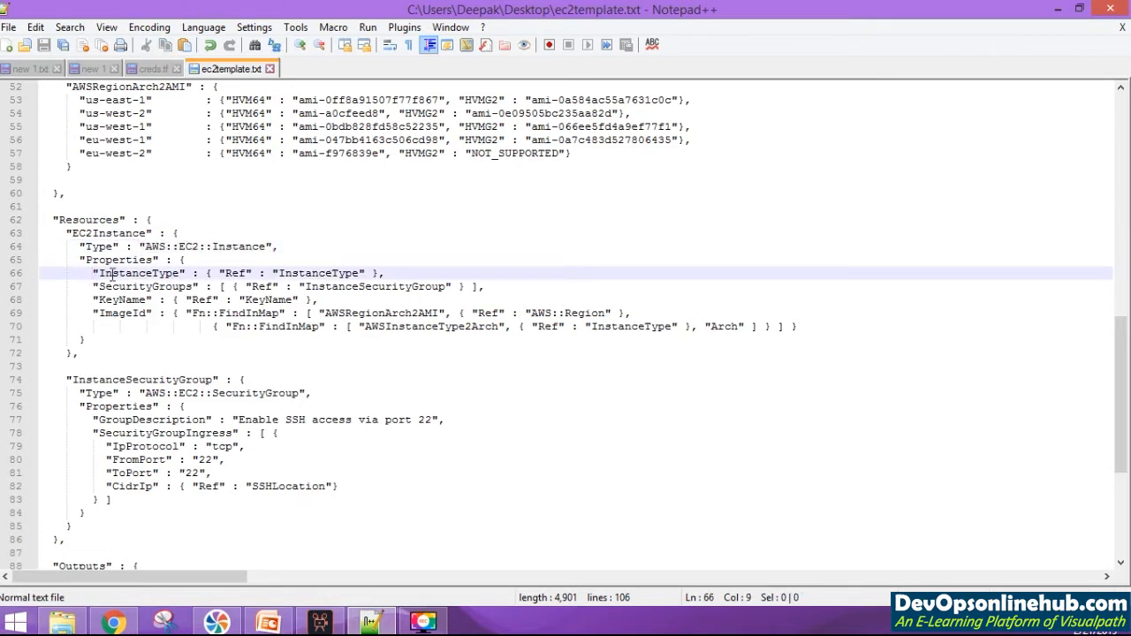
# Step: Trace the EC2Instance's InstanceType Ref to the InstanceType definition under Parameters and return to the reference
pyautogui.doubleClick(118, 275)
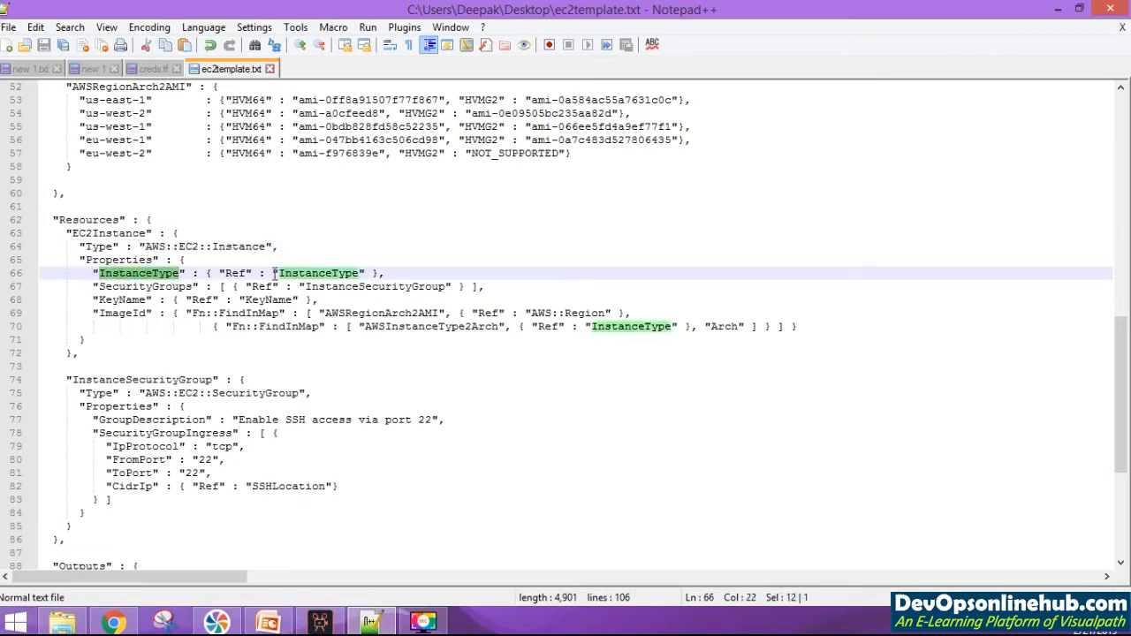
pyautogui.moveTo(227, 275); pyautogui.dragTo(253, 275)
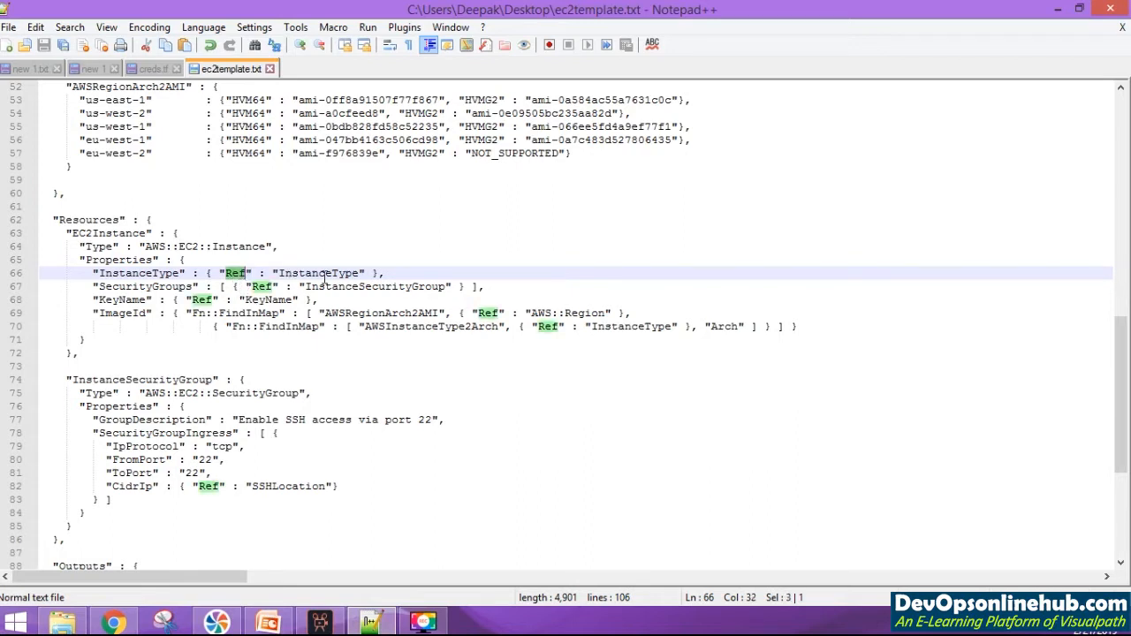
pyautogui.doubleClick(315, 274)
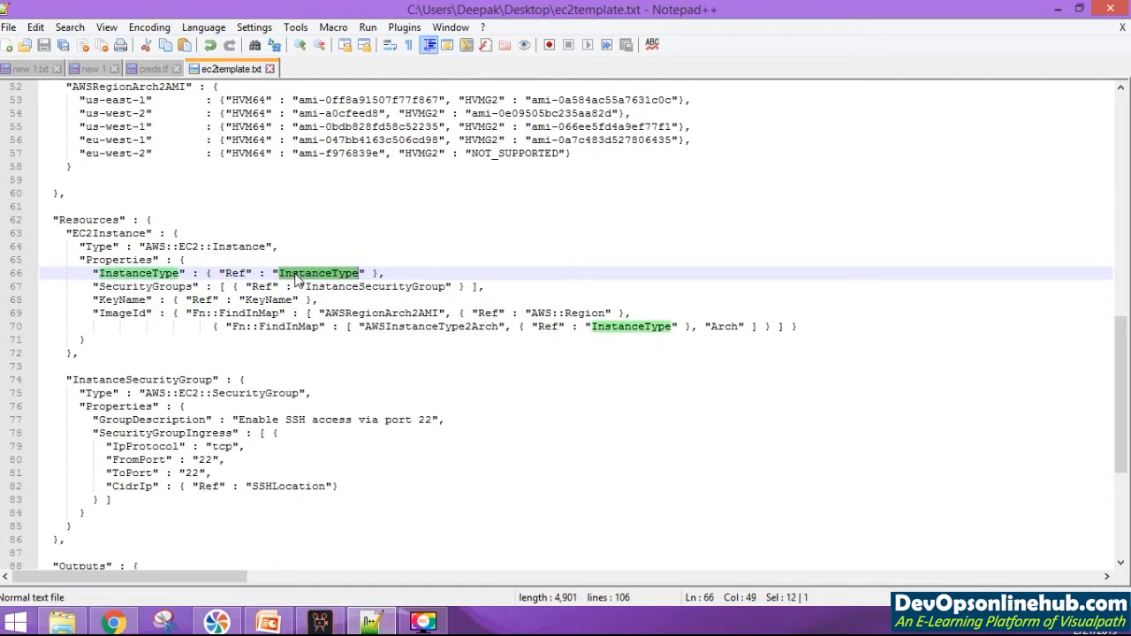
pyautogui.scroll(9, 252, 278)
pyautogui.scroll(6, 247, 278)
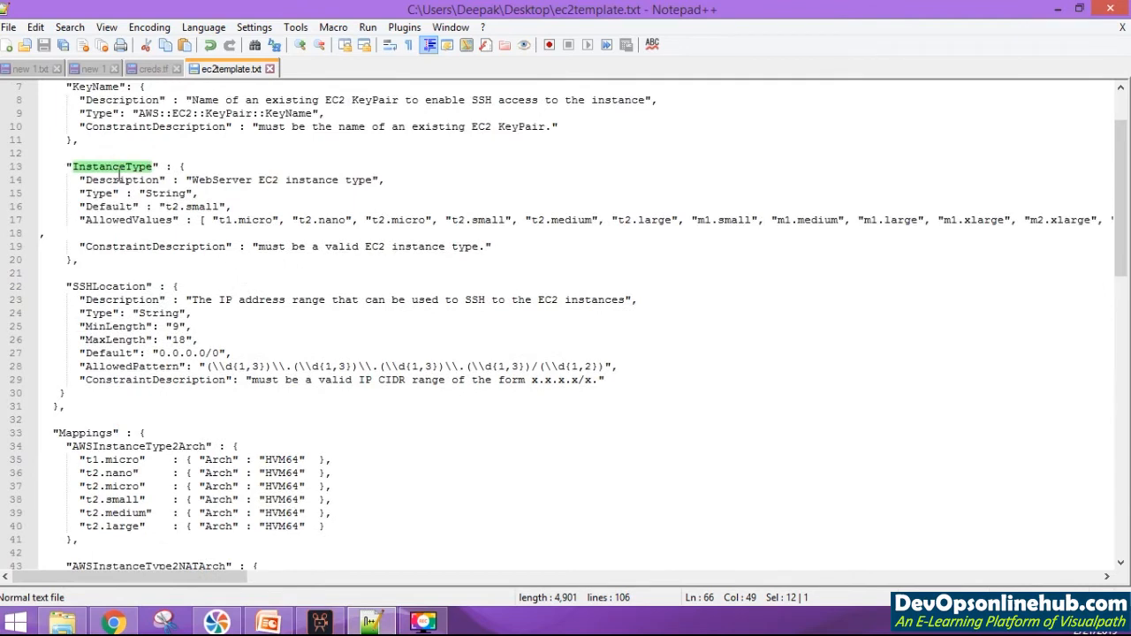
pyautogui.doubleClick(124, 167)
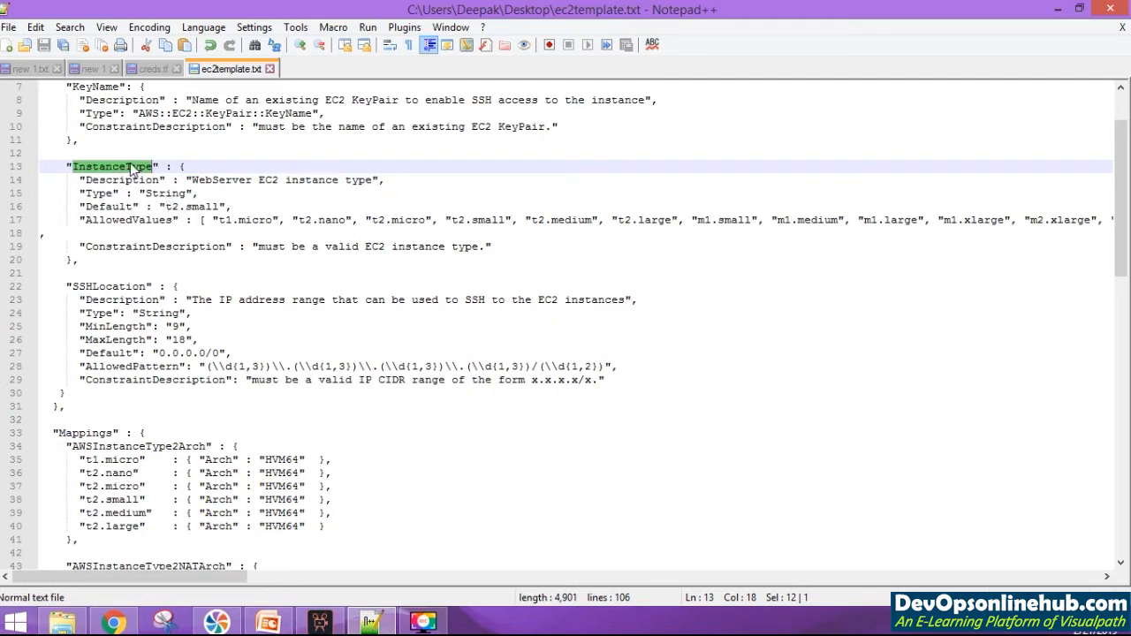
pyautogui.scroll(-9, 265, 270)
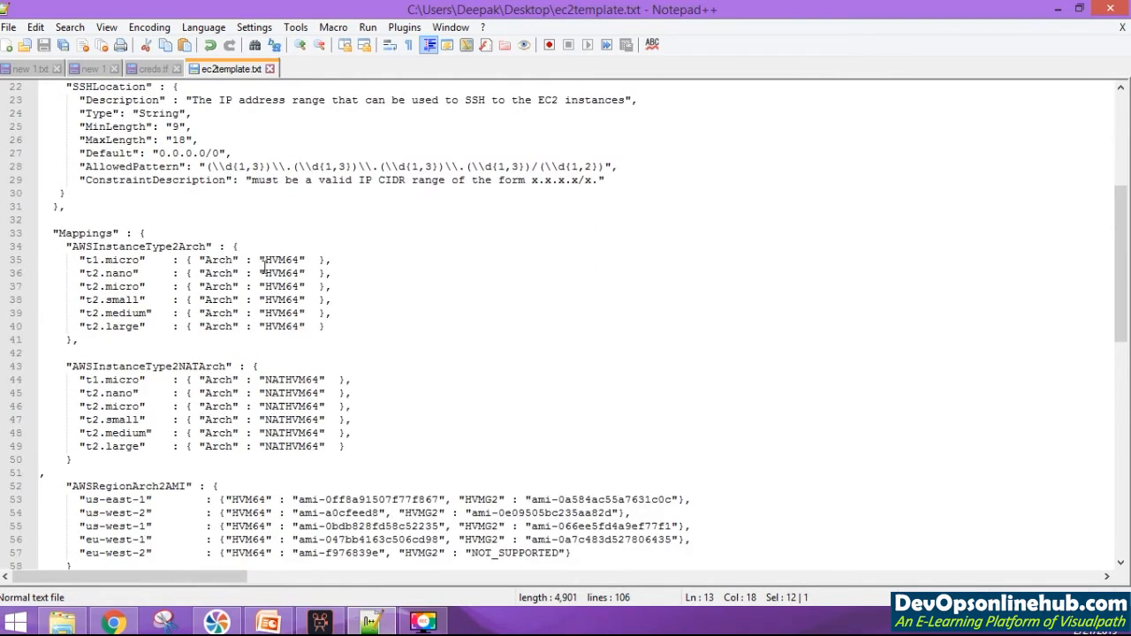
pyautogui.scroll(-4, 311, 387)
pyautogui.doubleClick(314, 354)
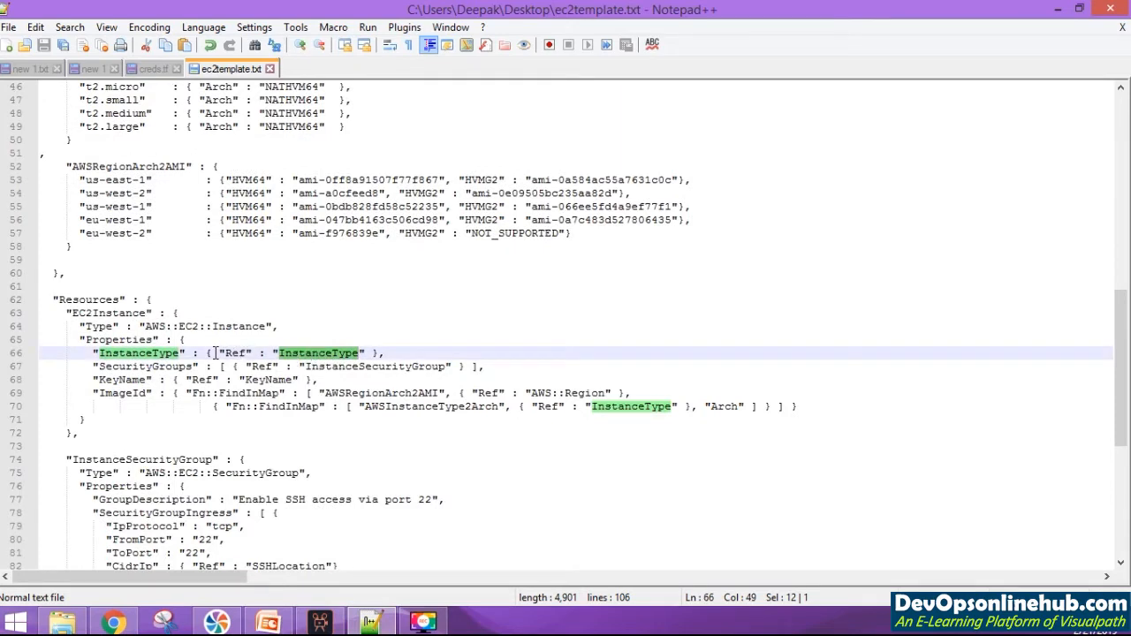
# Step: Highlight the InstanceType reference, and trace the SecurityGroups Ref to the InstanceSecurityGroup resource definition under Resources
pyautogui.moveTo(205, 353); pyautogui.dragTo(390, 353)
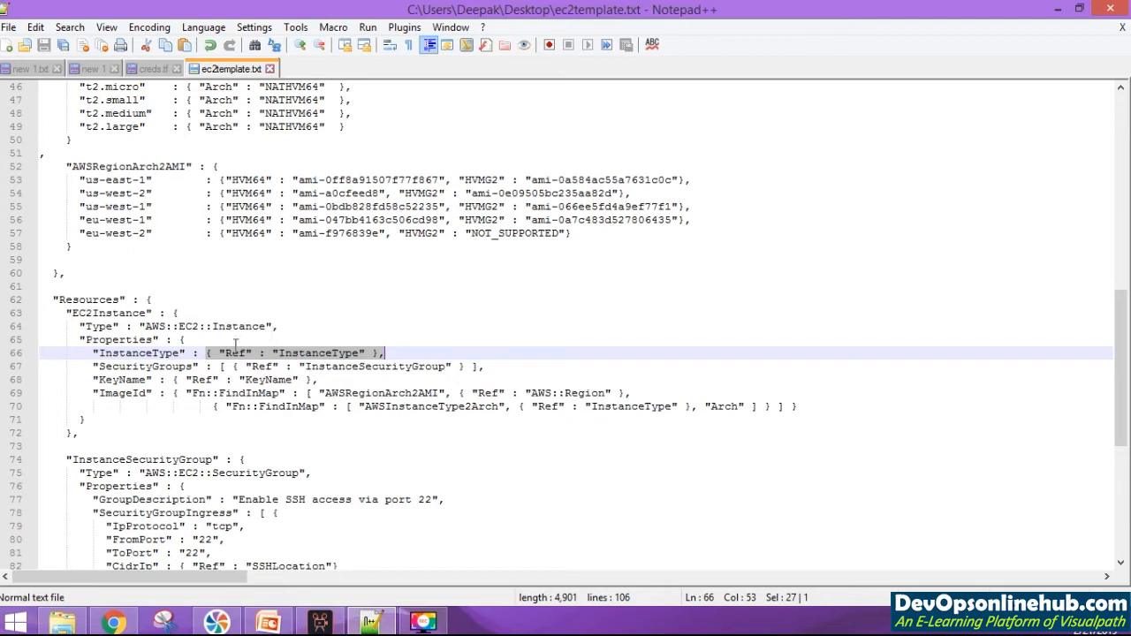
pyautogui.doubleClick(166, 372)
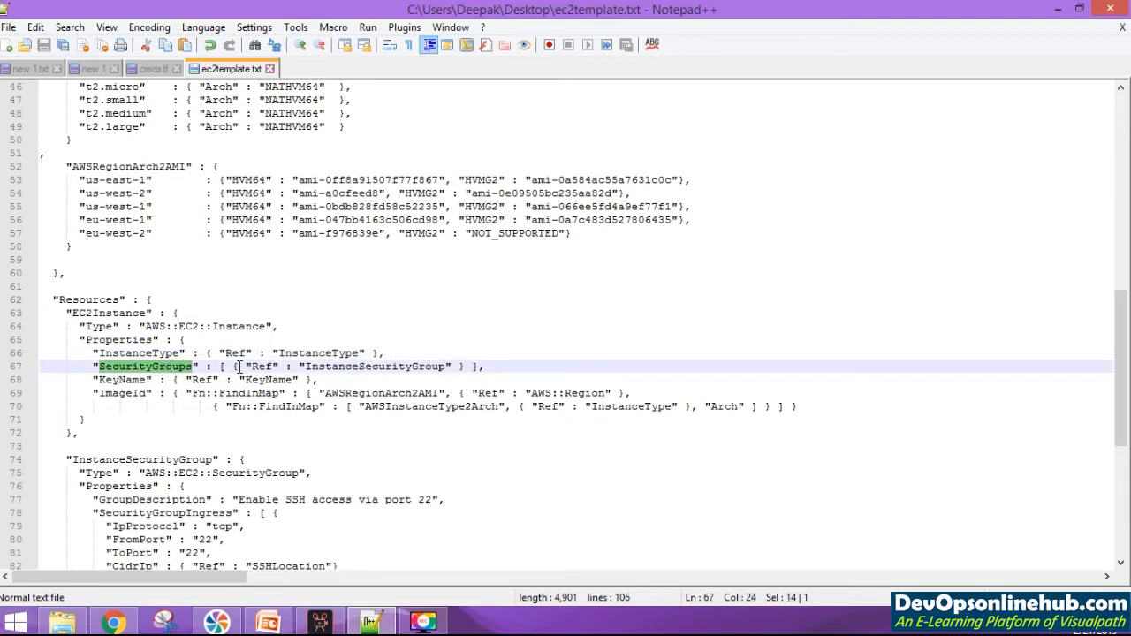
pyautogui.moveTo(234, 366); pyautogui.dragTo(445, 364)
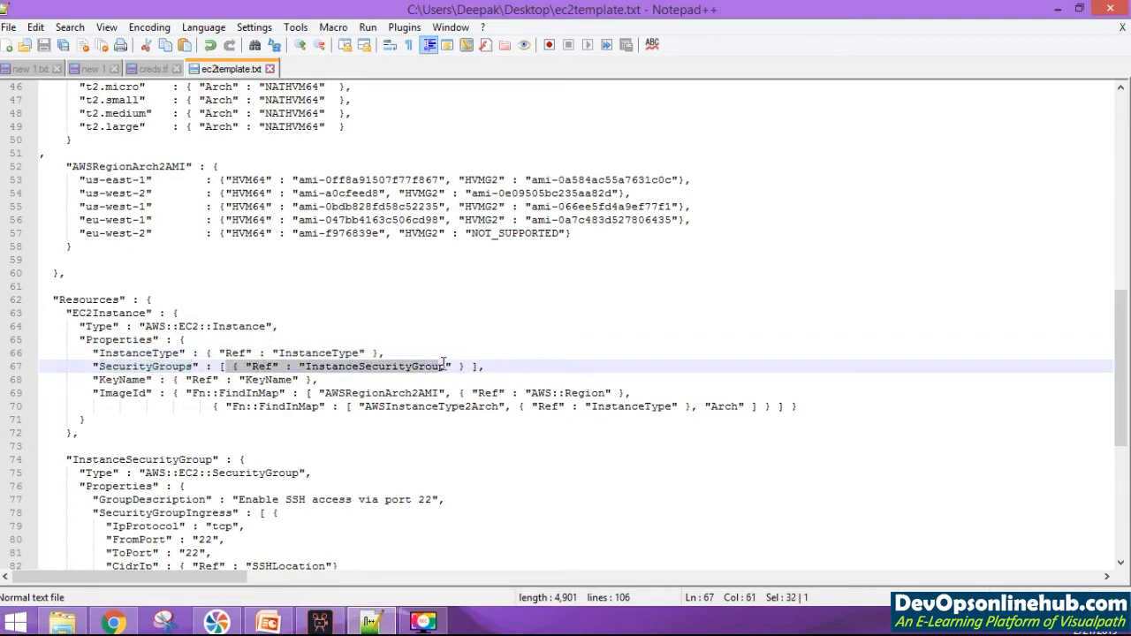
pyautogui.doubleClick(408, 369)
pyautogui.scroll(10, 257, 298)
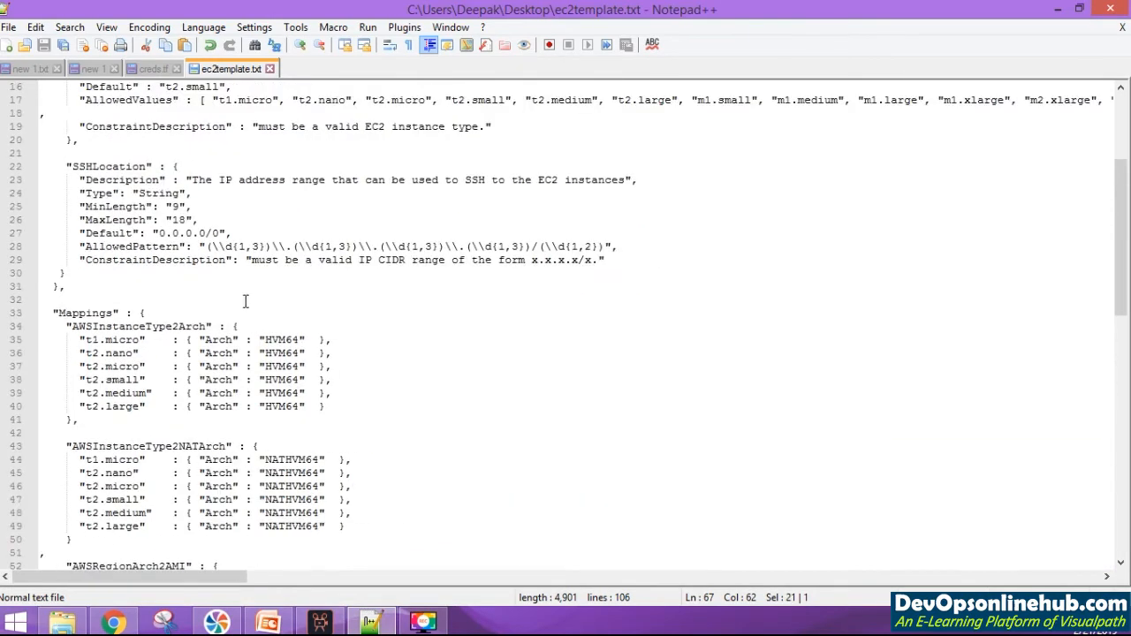
pyautogui.scroll(3, 168, 341)
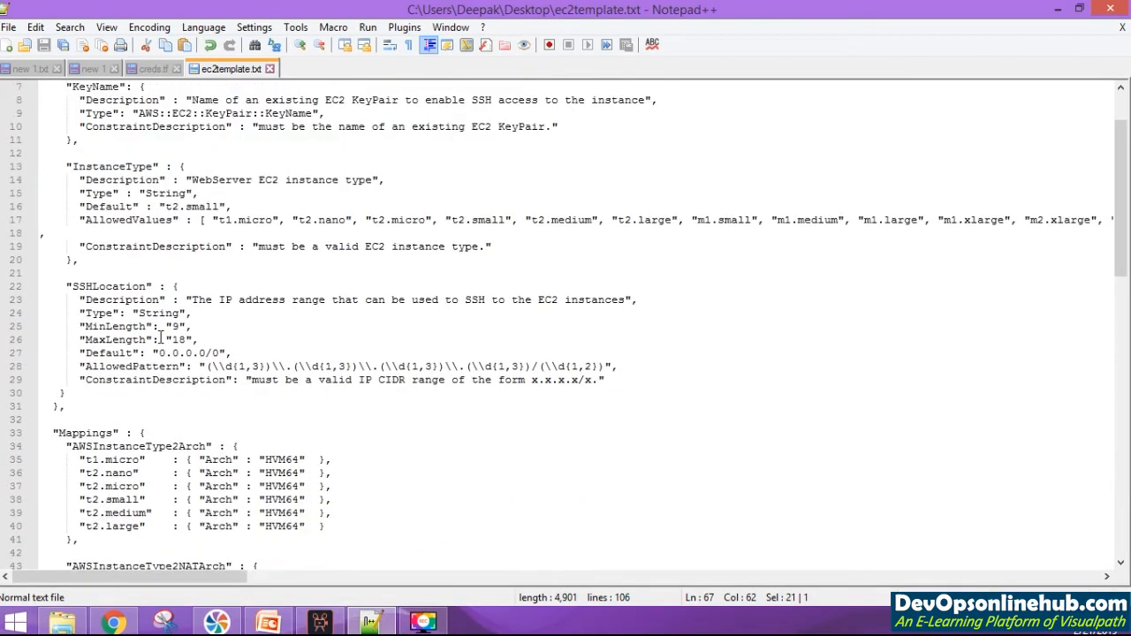
pyautogui.scroll(2, 160, 339)
pyautogui.scroll(-7, 160, 338)
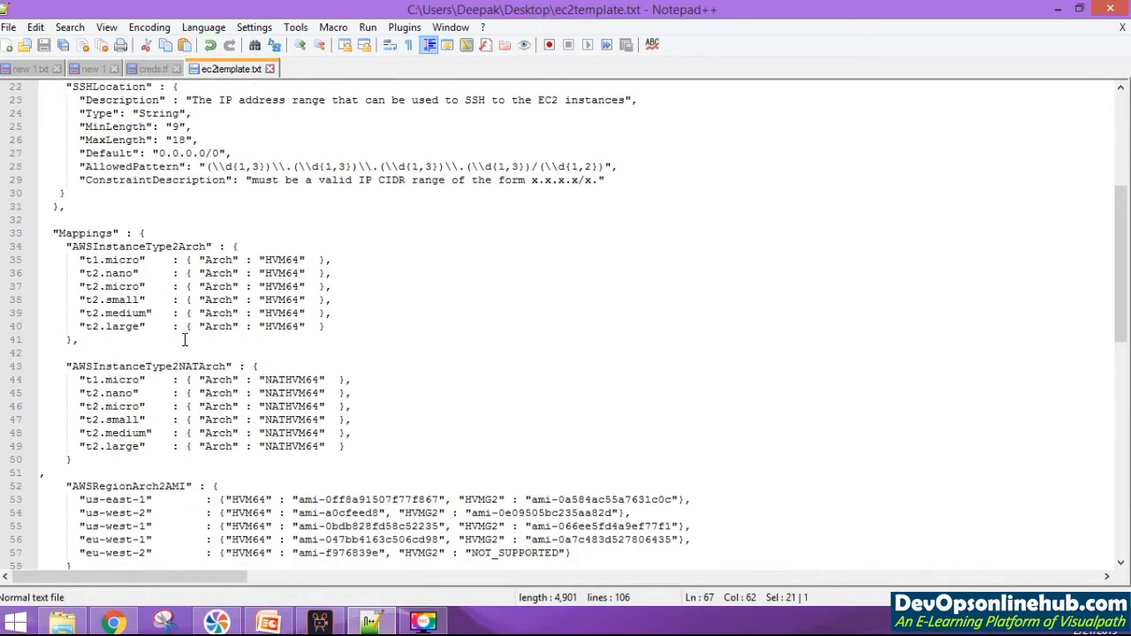
pyautogui.scroll(-7, 185, 341)
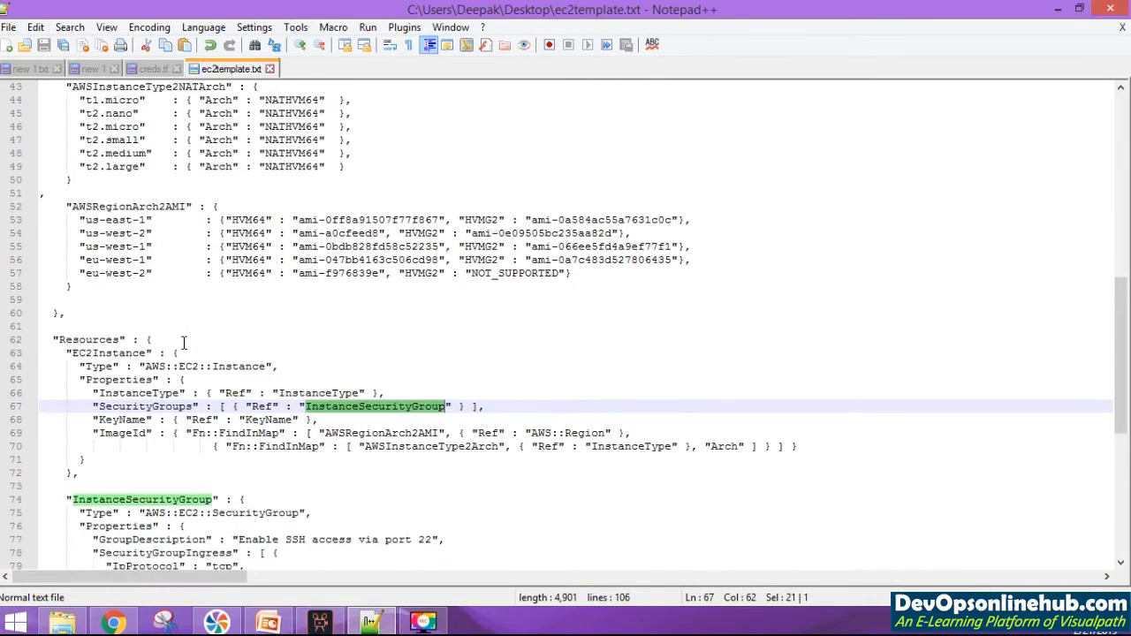
pyautogui.scroll(-3, 183, 342)
pyautogui.doubleClick(141, 380)
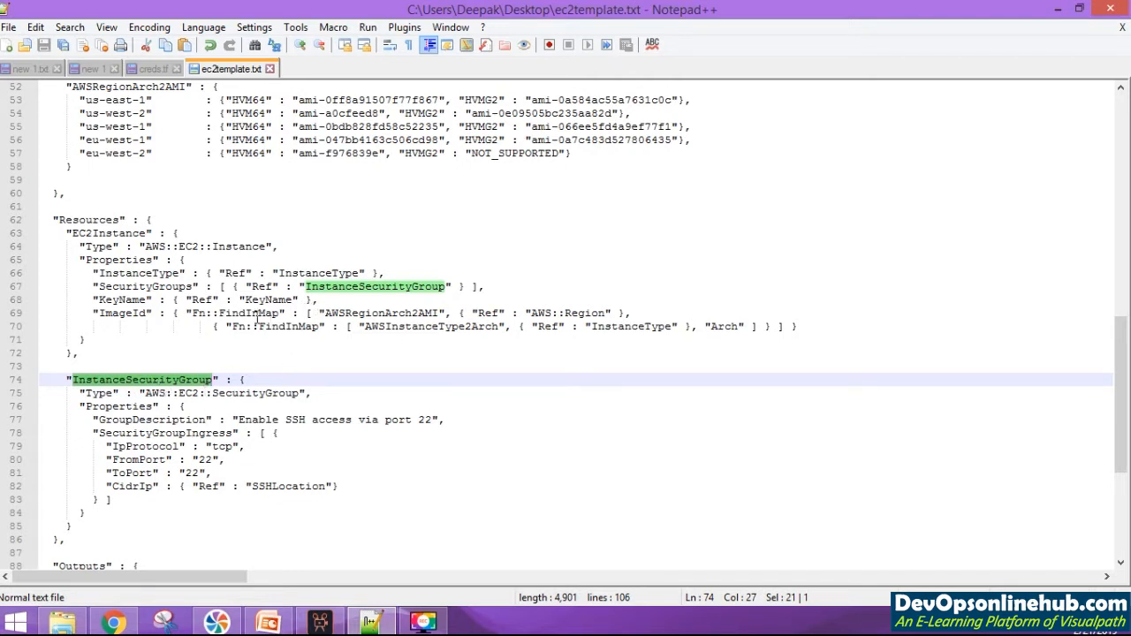
# Step: Highlight the KeyName property of the EC2Instance resource and look through the template for its referenced definition
pyautogui.doubleClick(133, 300)
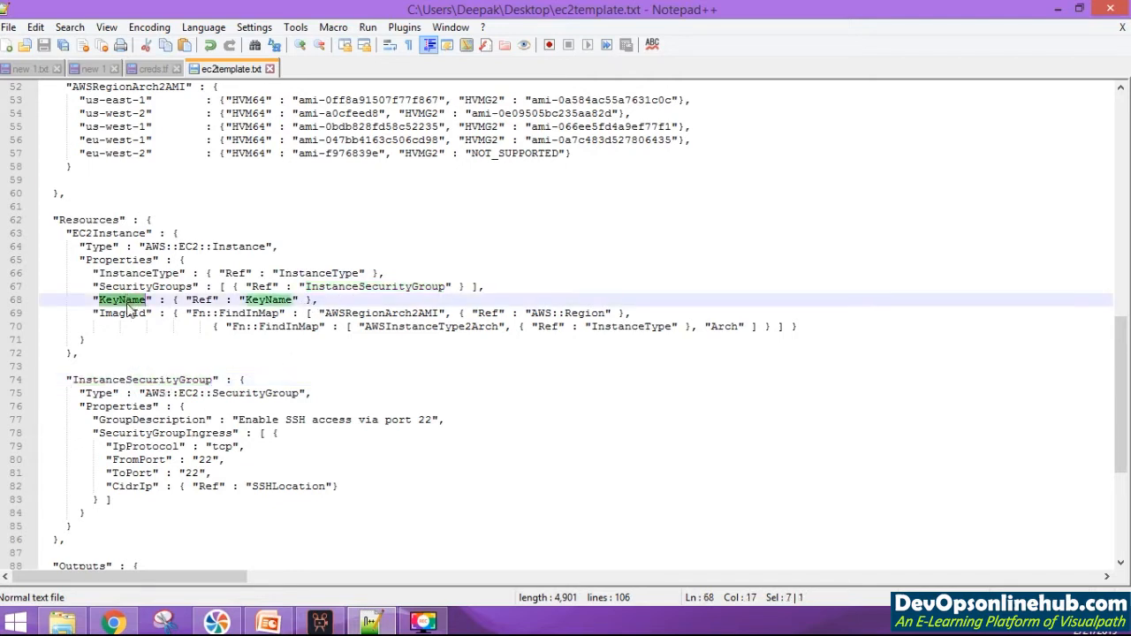
pyautogui.scroll(-4, 215, 340)
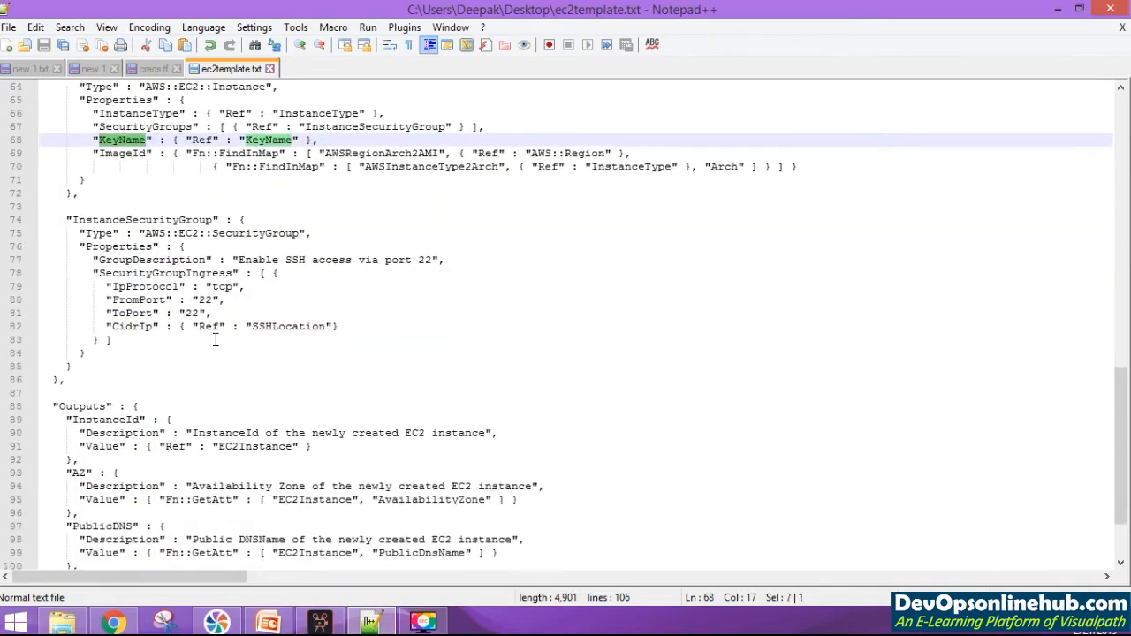
pyautogui.scroll(-3, 214, 340)
pyautogui.scroll(15, 212, 342)
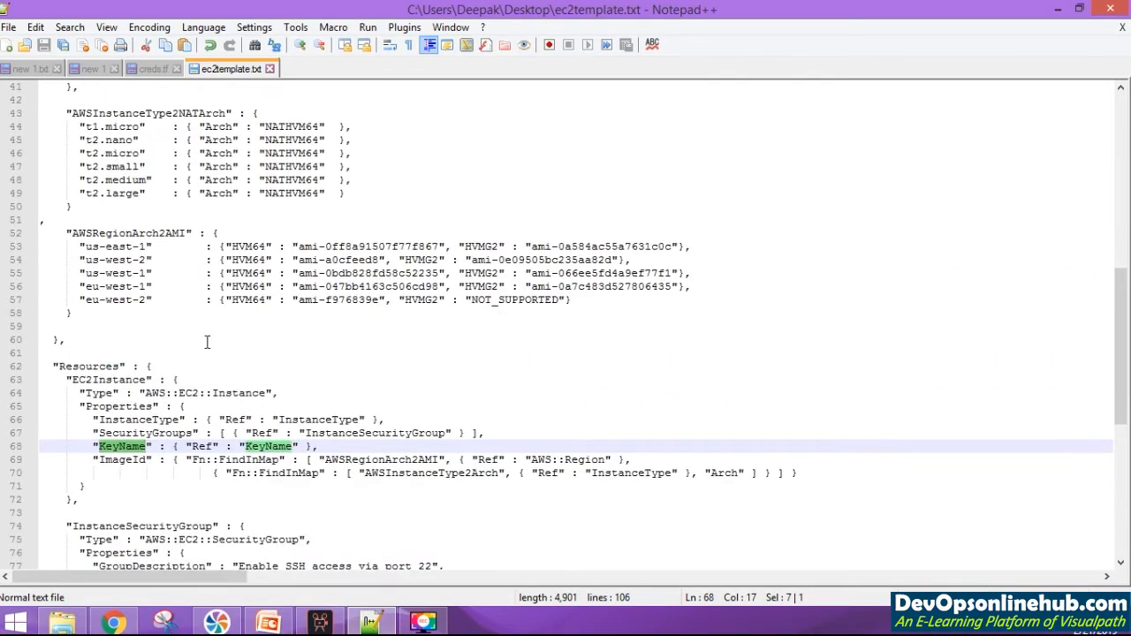
pyautogui.scroll(-11, 202, 348)
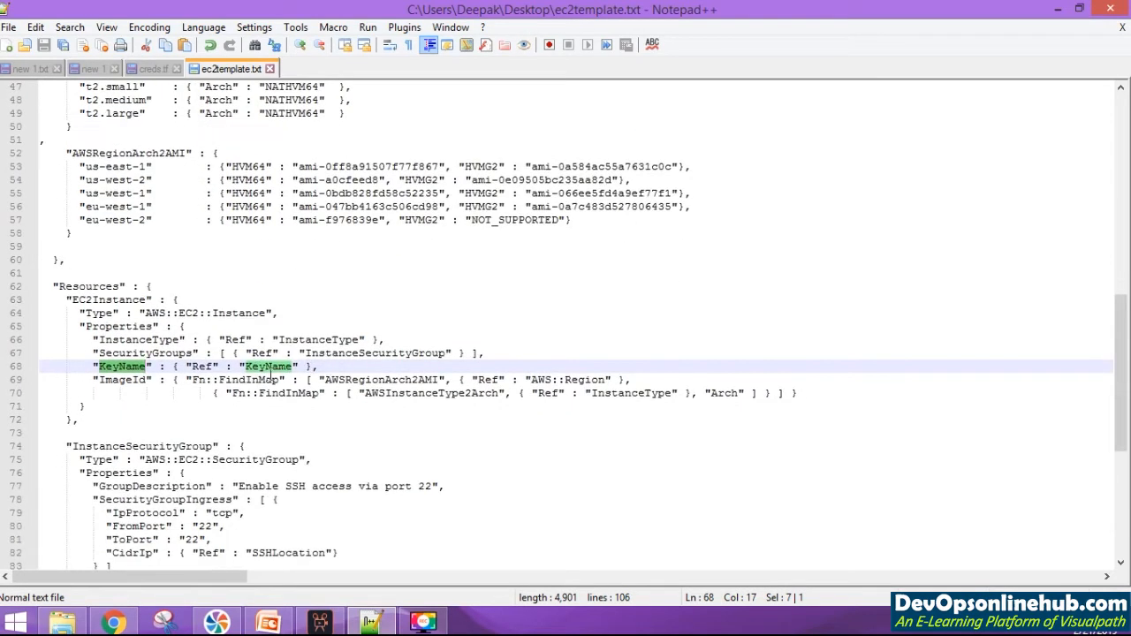
# Step: Trace the ImageId property's first FindInMap function to the AWSRegionArch2AMI mapping, highlighting the mapping block
pyautogui.doubleClick(128, 379)
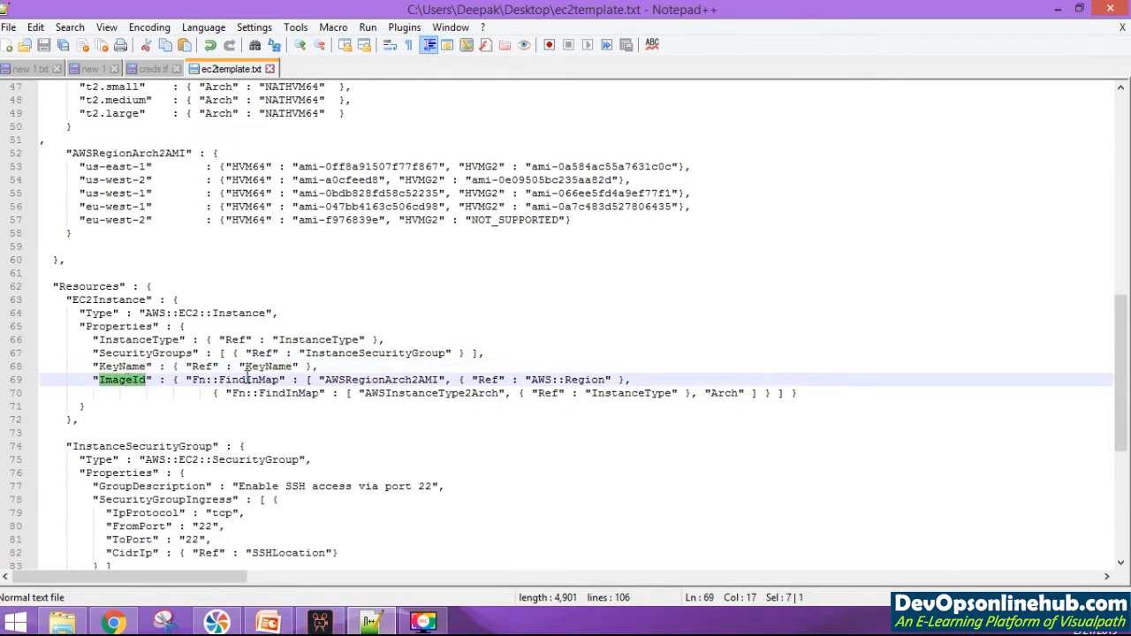
pyautogui.doubleClick(250, 379)
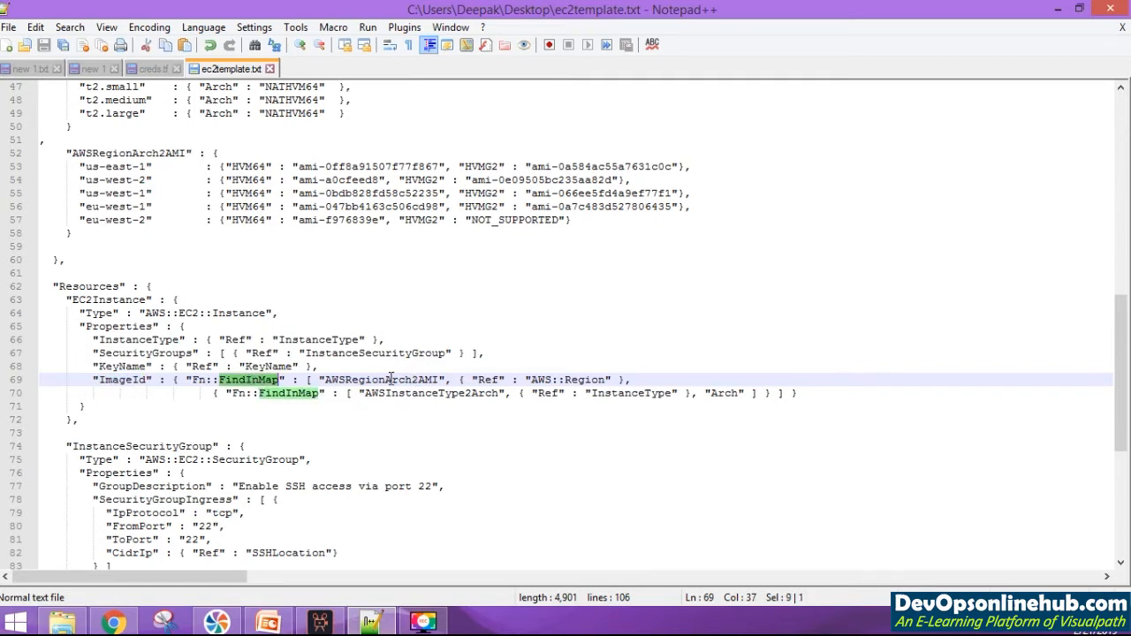
pyautogui.scroll(3, 360, 382)
pyautogui.moveTo(171, 347); pyautogui.dragTo(66, 274)
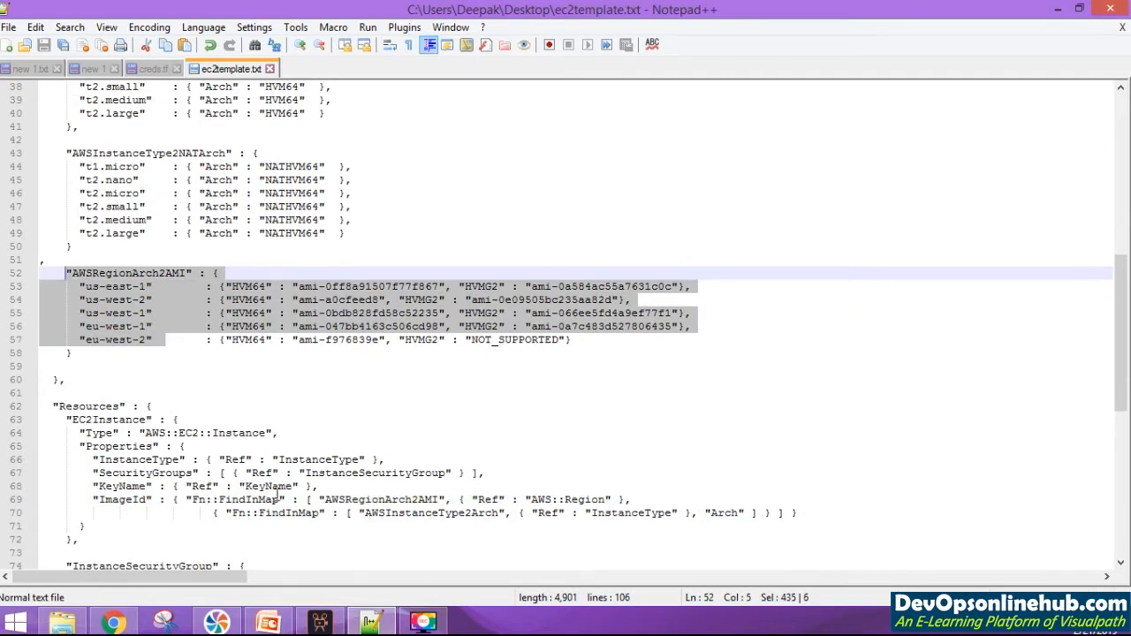
pyautogui.scroll(-1, 470, 496)
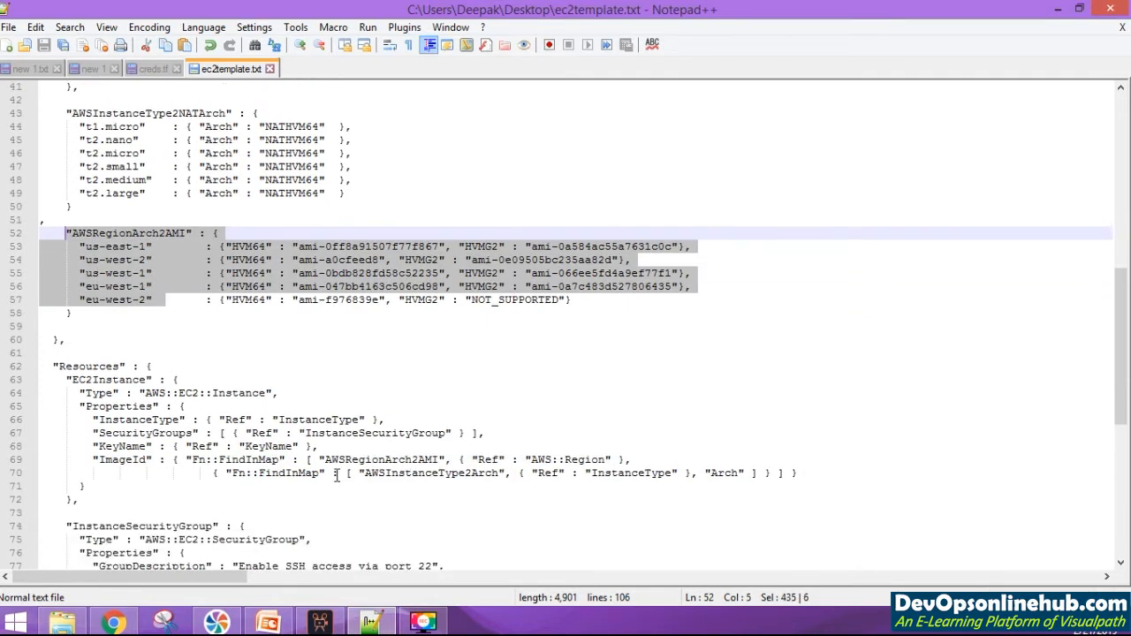
# Step: Trace AWSInstanceType2Arch in the nested FindInMap function to its mapping and highlight that whole block
pyautogui.doubleClick(454, 478)
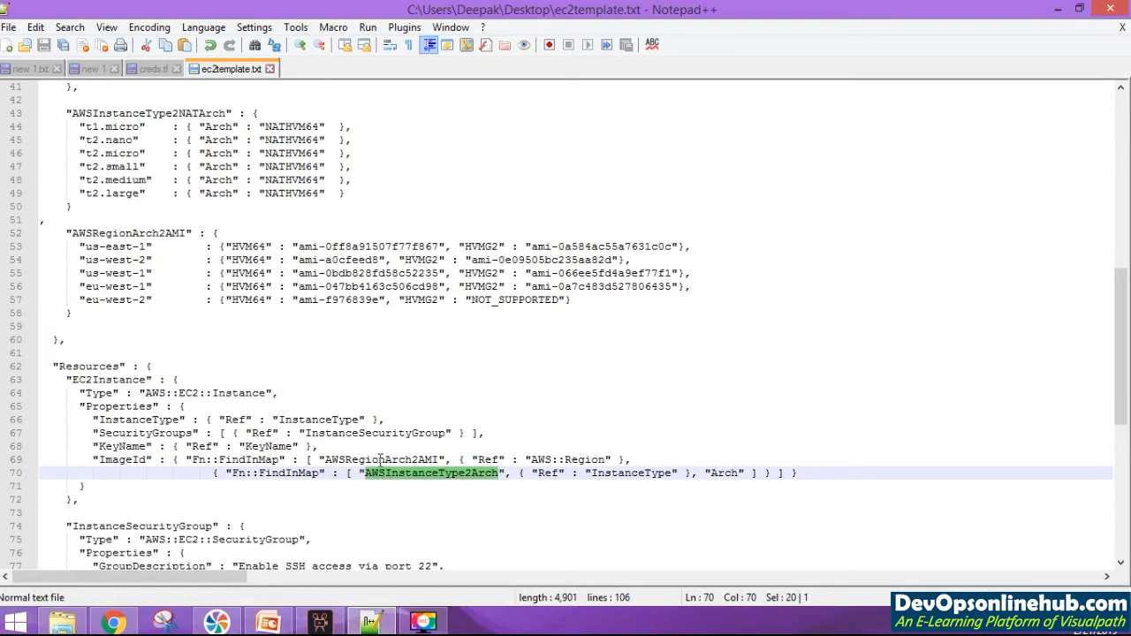
pyautogui.scroll(2, 279, 380)
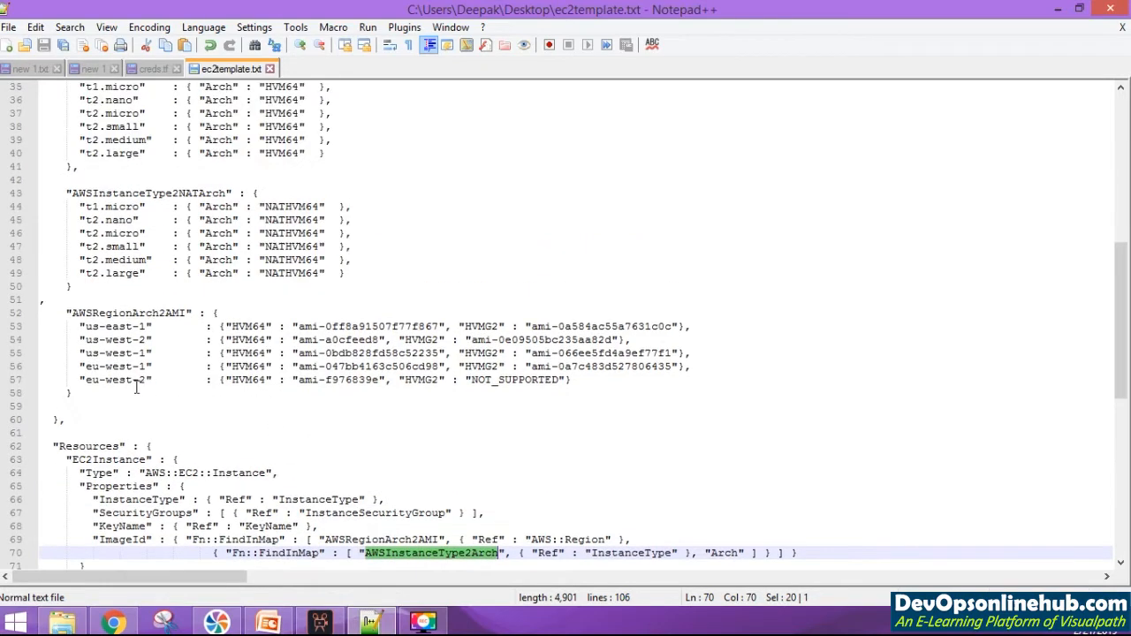
pyautogui.scroll(2, 199, 374)
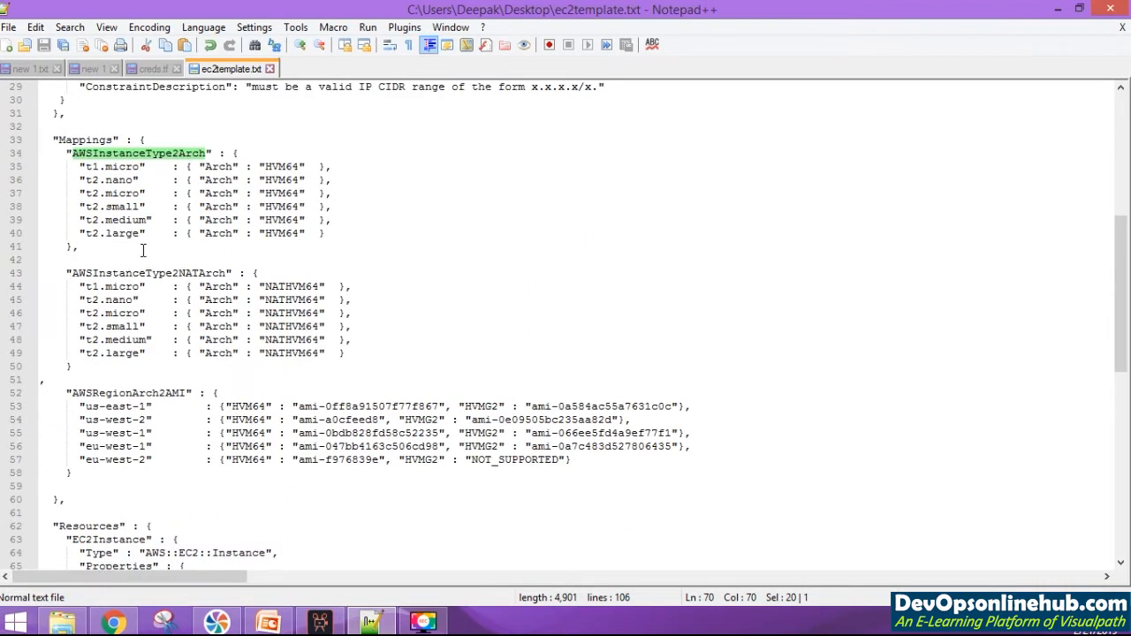
pyautogui.moveTo(163, 248); pyautogui.dragTo(43, 152)
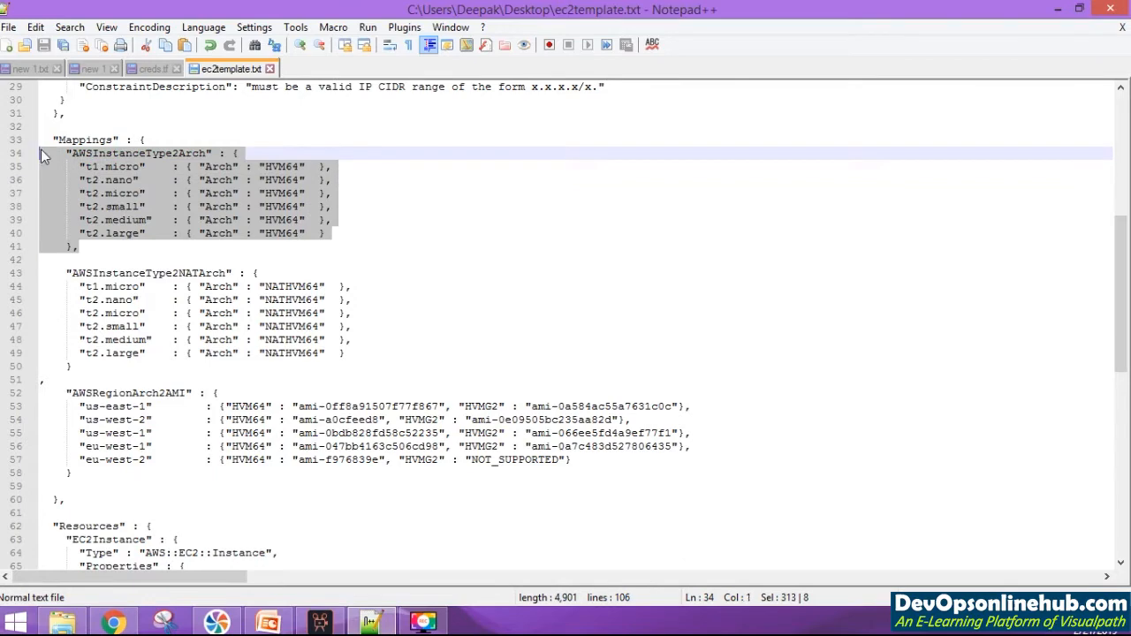
# Step: Examine the Outputs section, highlighting InstanceId, AZ, PublicDNS and PublicIP, and return to the beginning of the template
pyautogui.scroll(-11, 162, 330)
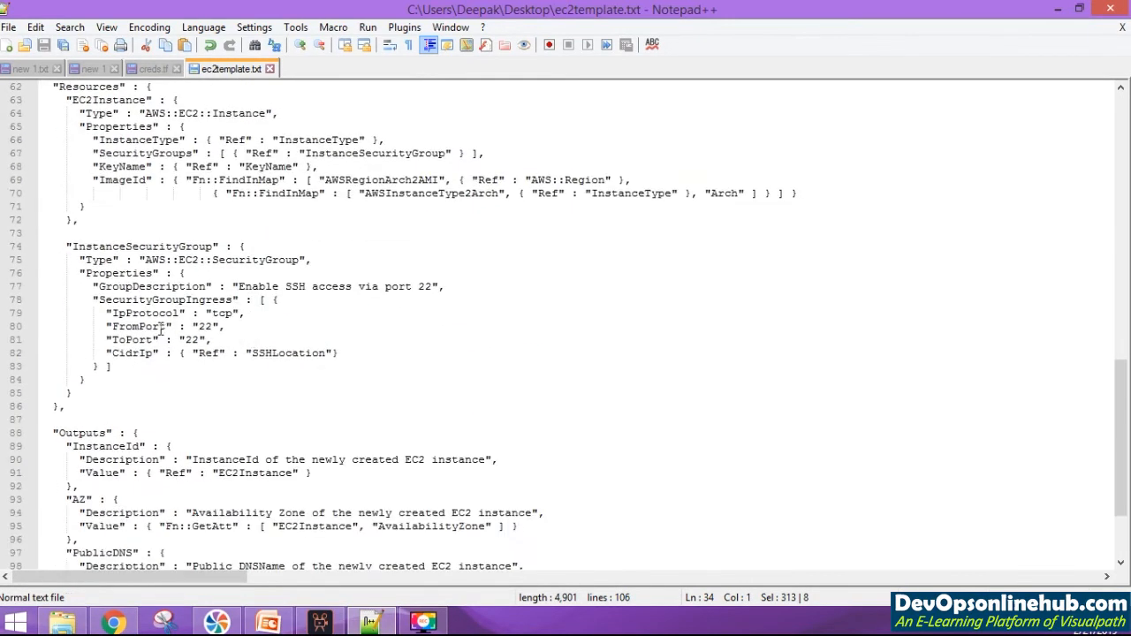
pyautogui.scroll(-3, 234, 367)
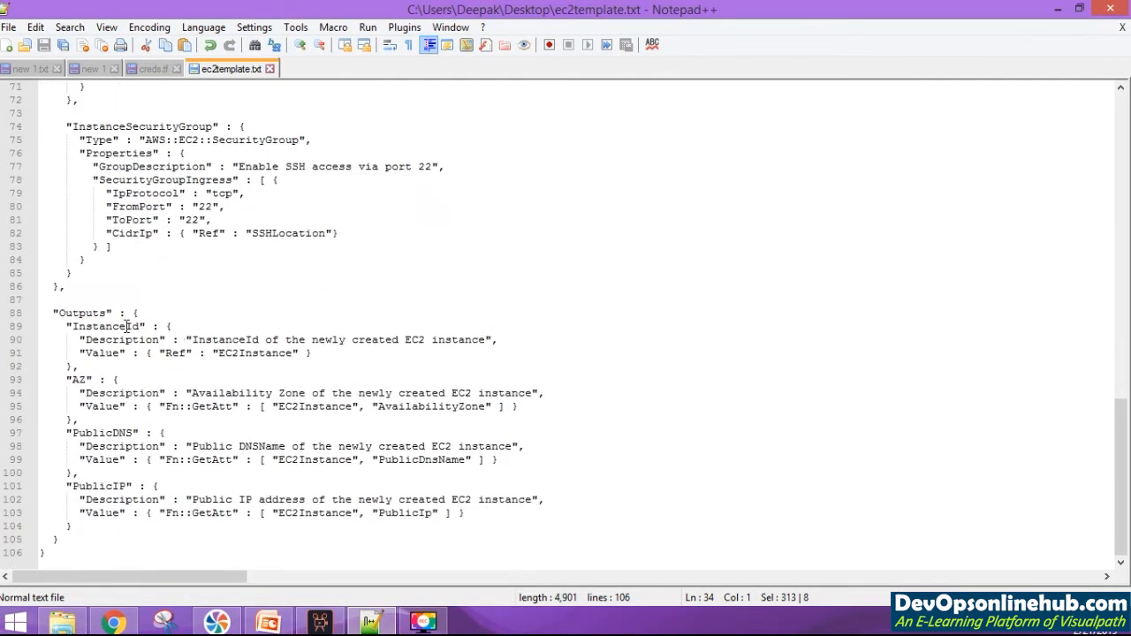
pyautogui.moveTo(53, 312); pyautogui.dragTo(142, 534)
pyautogui.click(655, 404)
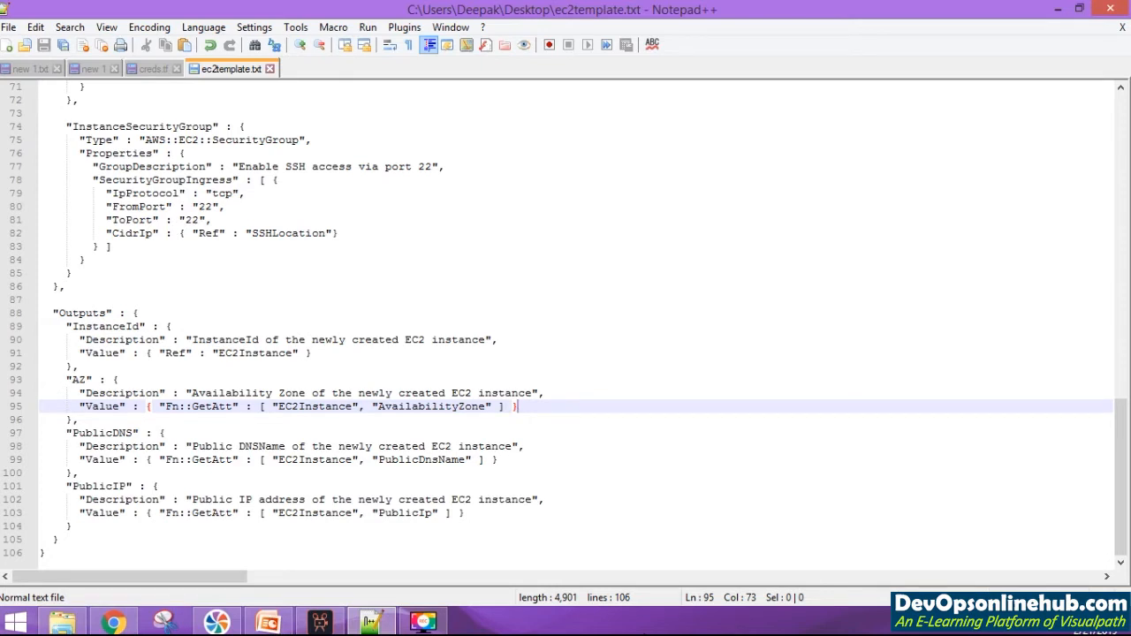
pyautogui.doubleClick(106, 327)
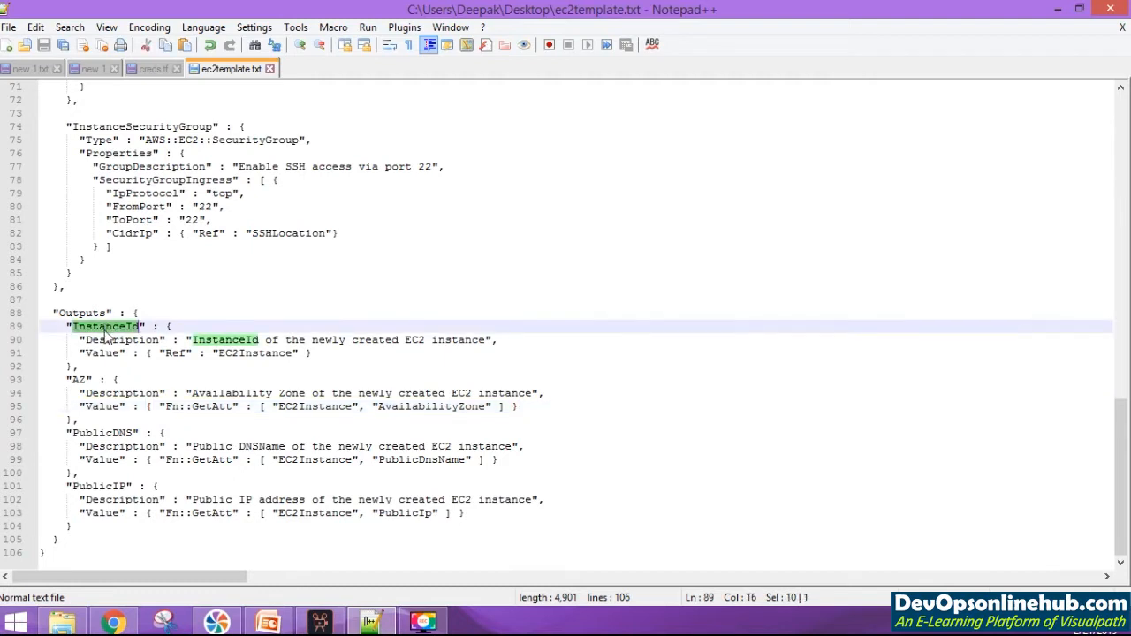
pyautogui.doubleClick(79, 380)
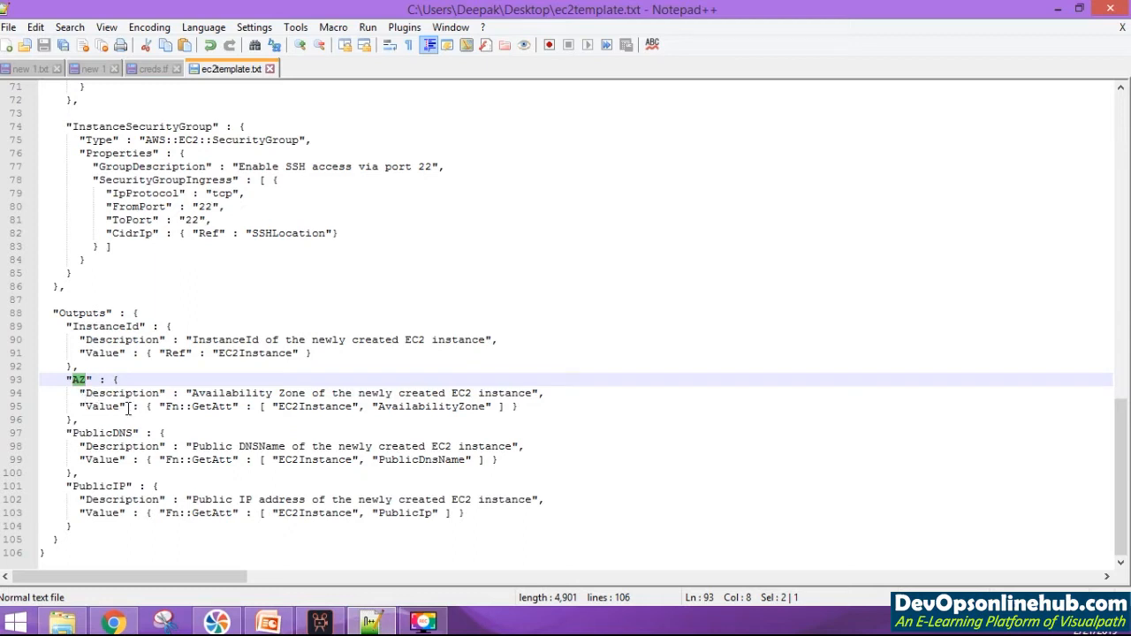
pyautogui.doubleClick(106, 433)
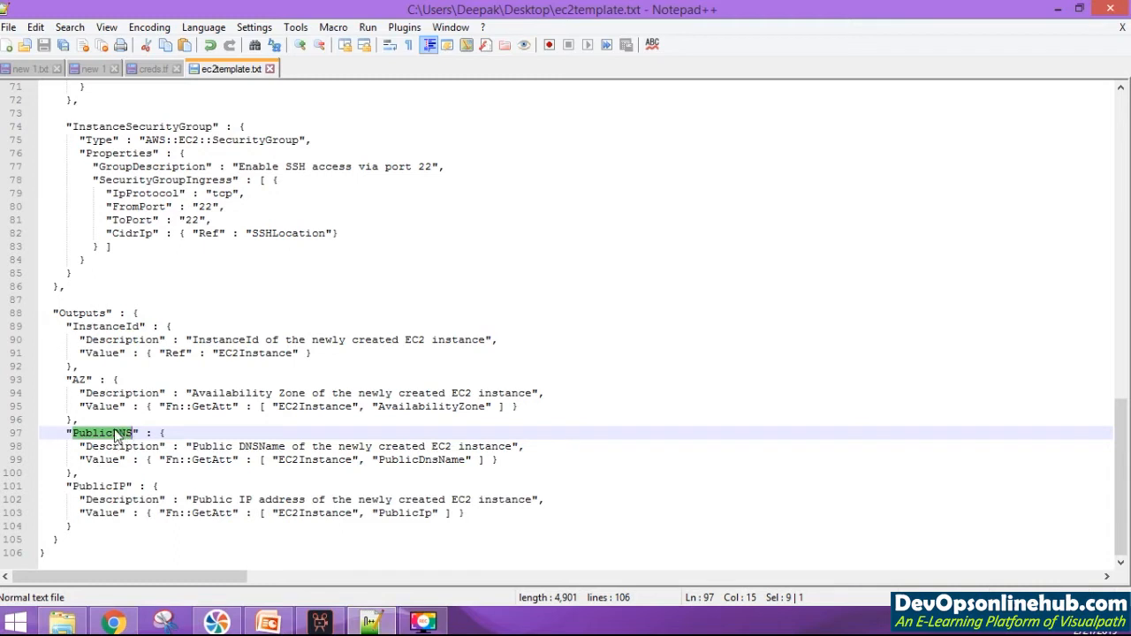
pyautogui.doubleClick(94, 486)
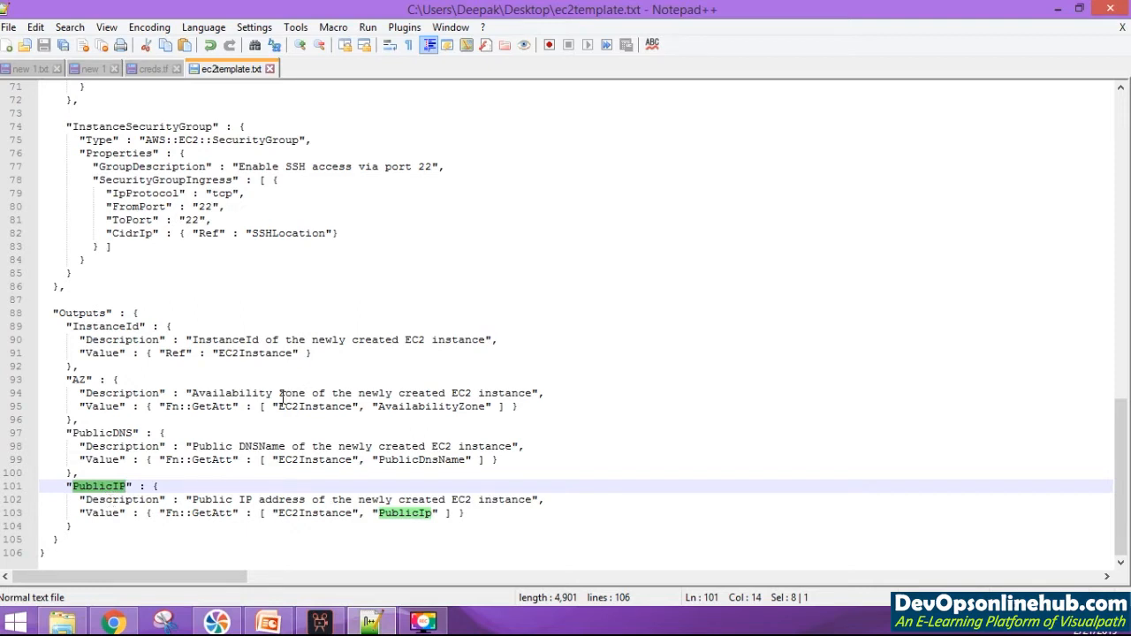
pyautogui.scroll(3, 232, 411)
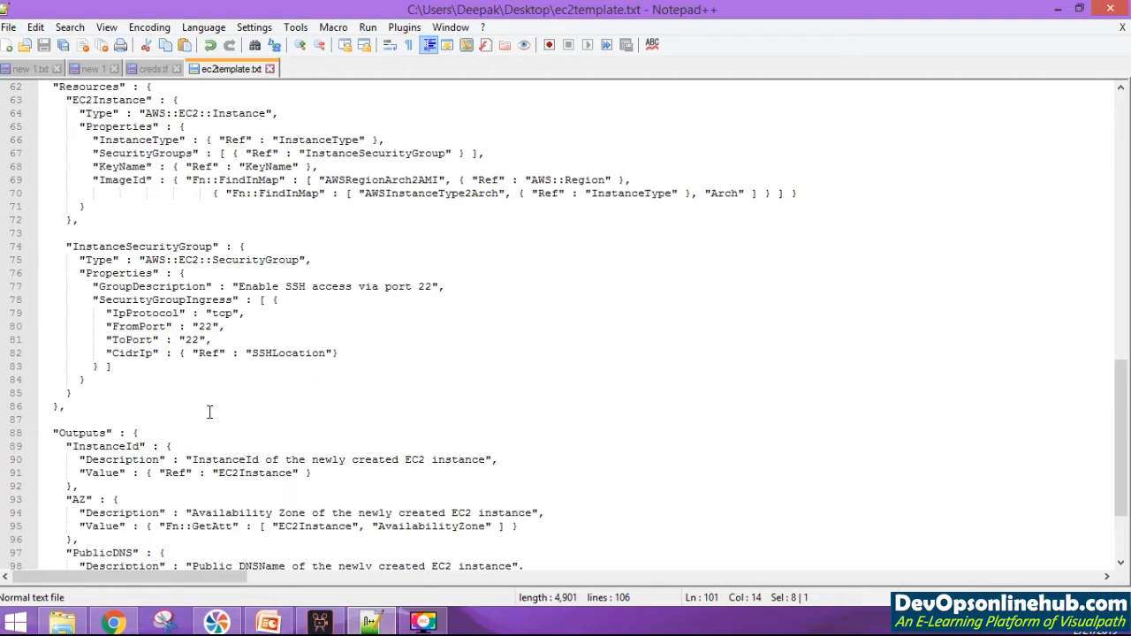
pyautogui.scroll(2, 203, 412)
pyautogui.scroll(18, 201, 411)
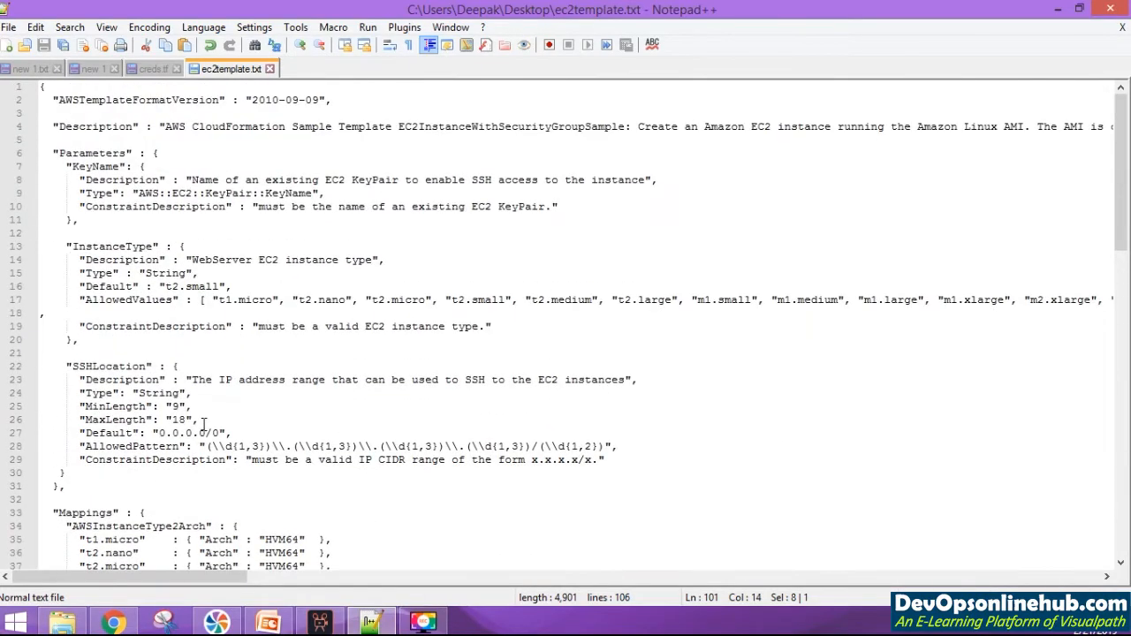
# Step: Switch to the CloudFormation console in Chrome, upload ec2template.txt from the Desktop as the stack template and proceed to Specify Details
pyautogui.click(137, 614)
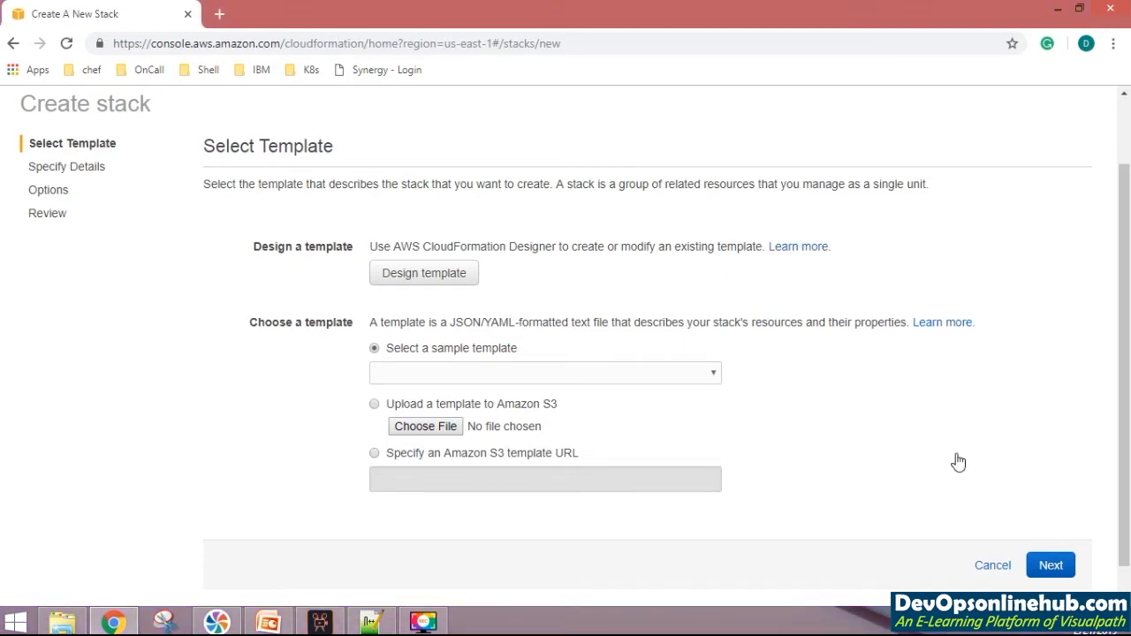
pyautogui.click(448, 428)
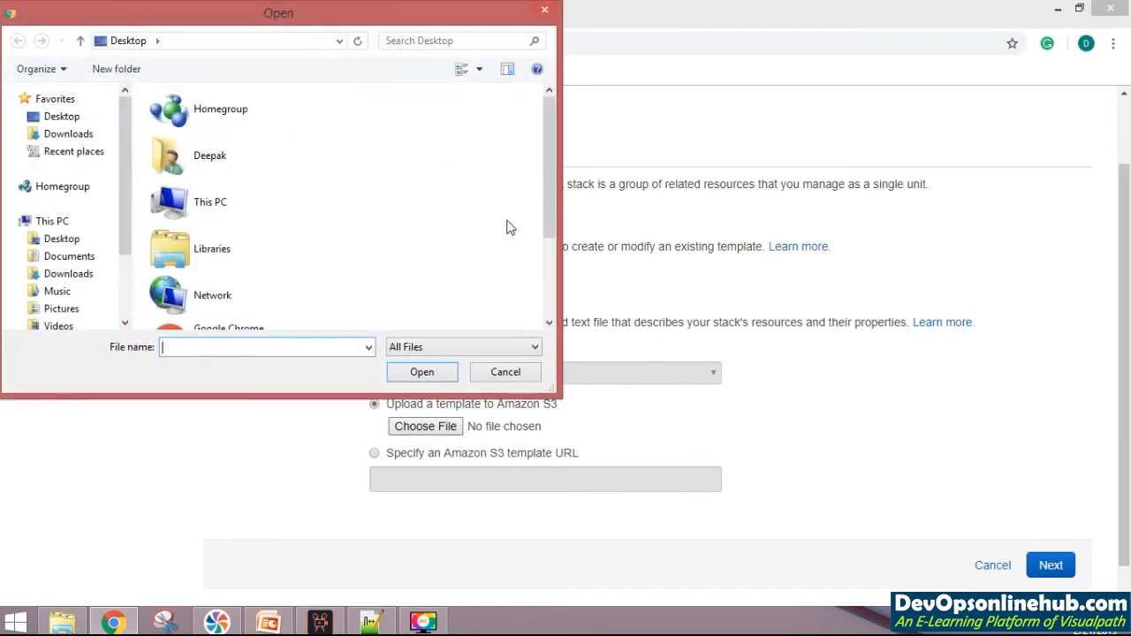
pyautogui.moveTo(551, 160); pyautogui.dragTo(545, 253)
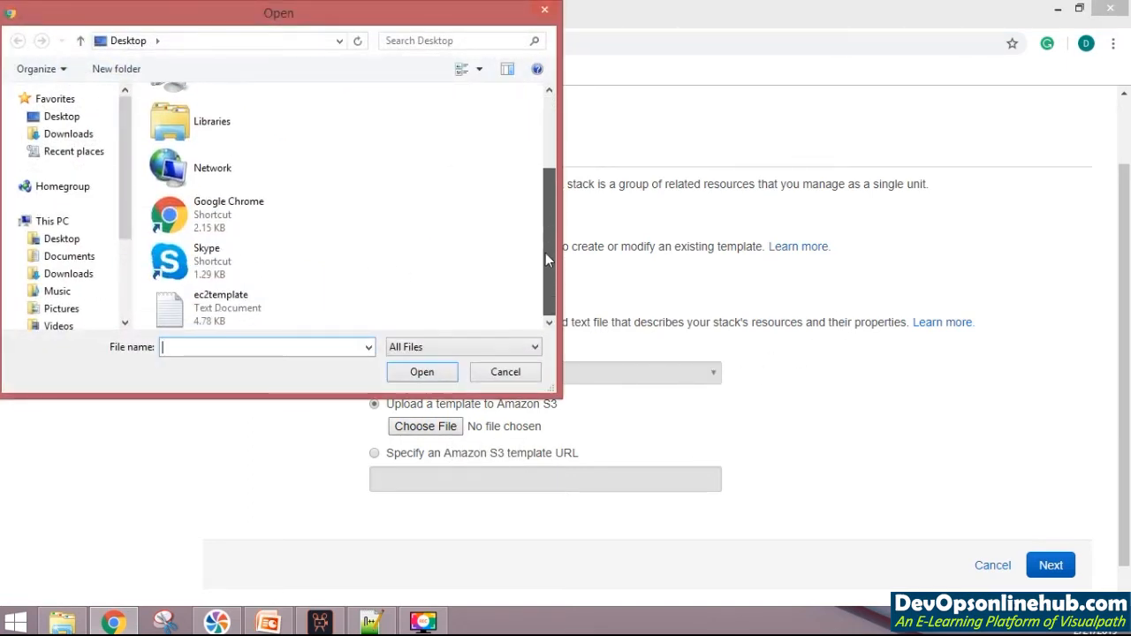
pyautogui.doubleClick(257, 314)
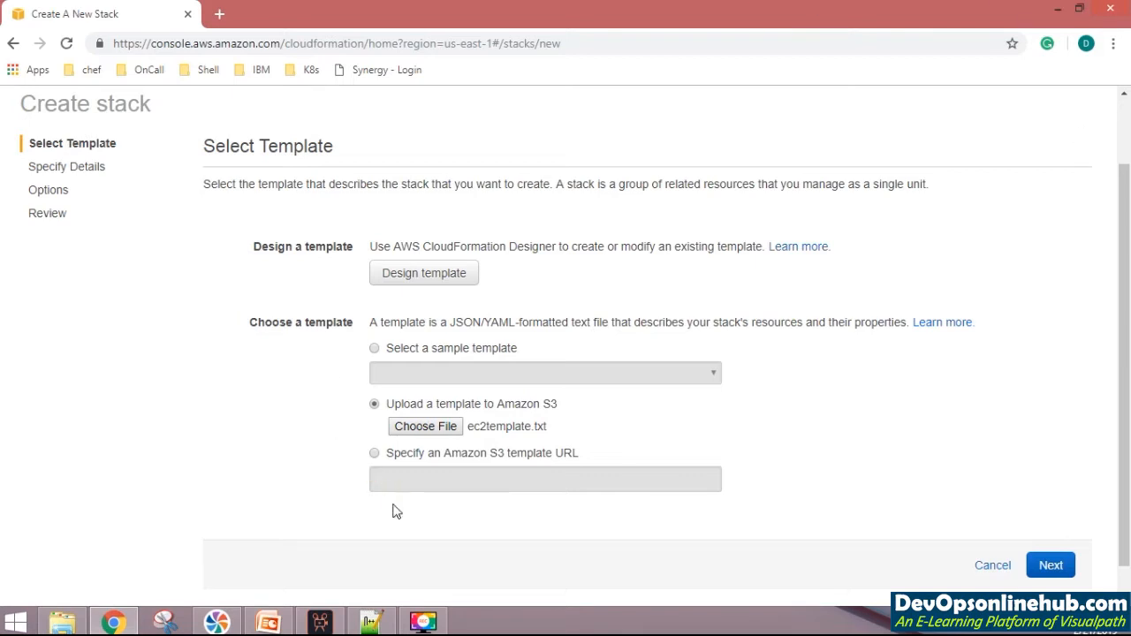
pyautogui.click(1063, 567)
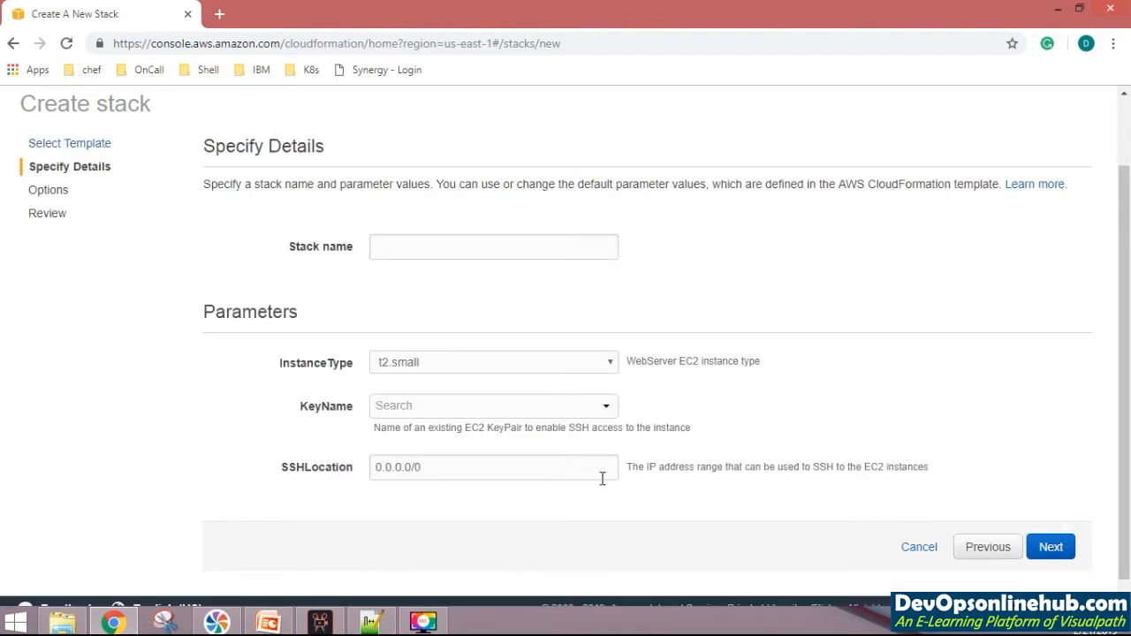
# Step: Name the new stack ec2cloudformation
pyautogui.click(406, 247)
pyautogui.write('e')
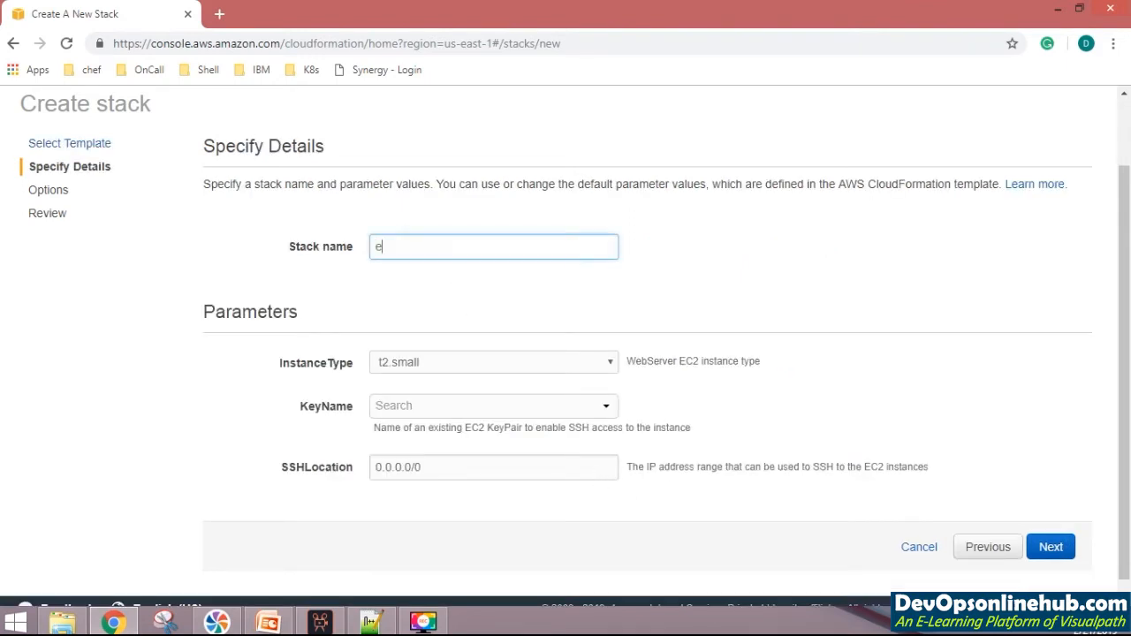
pyautogui.write('c2cloudformation')
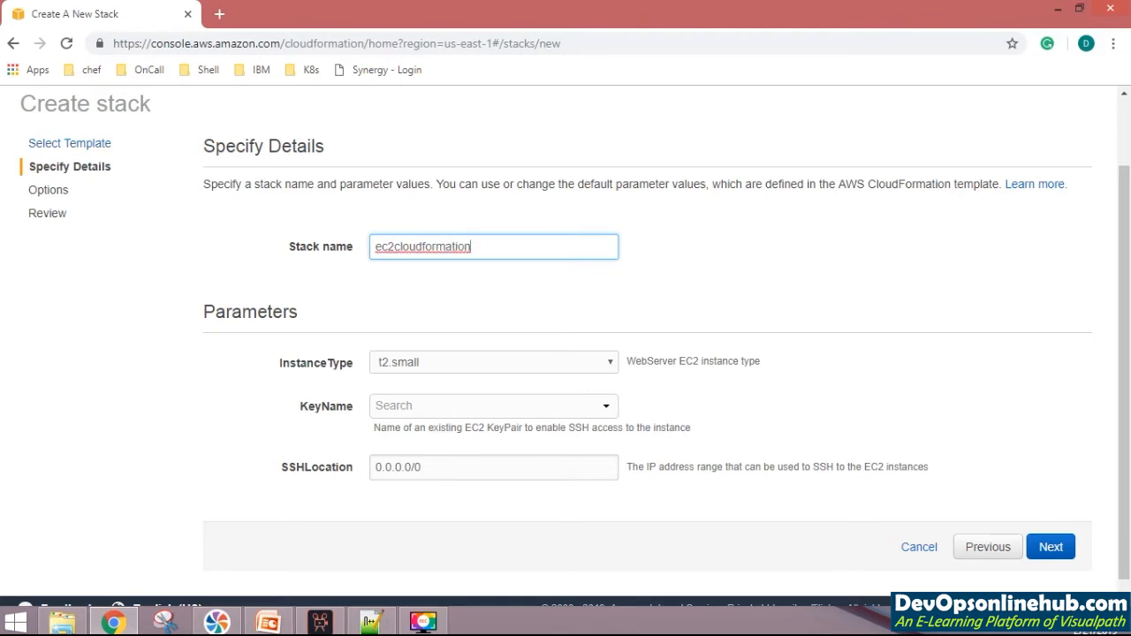
# Step: Compare the InstanceType choices with the AllowedValues list in ec2template.txt in Notepad++, highlighting 2xlarge in c3.2xlarge, and return to the stack form
pyautogui.click(508, 371)
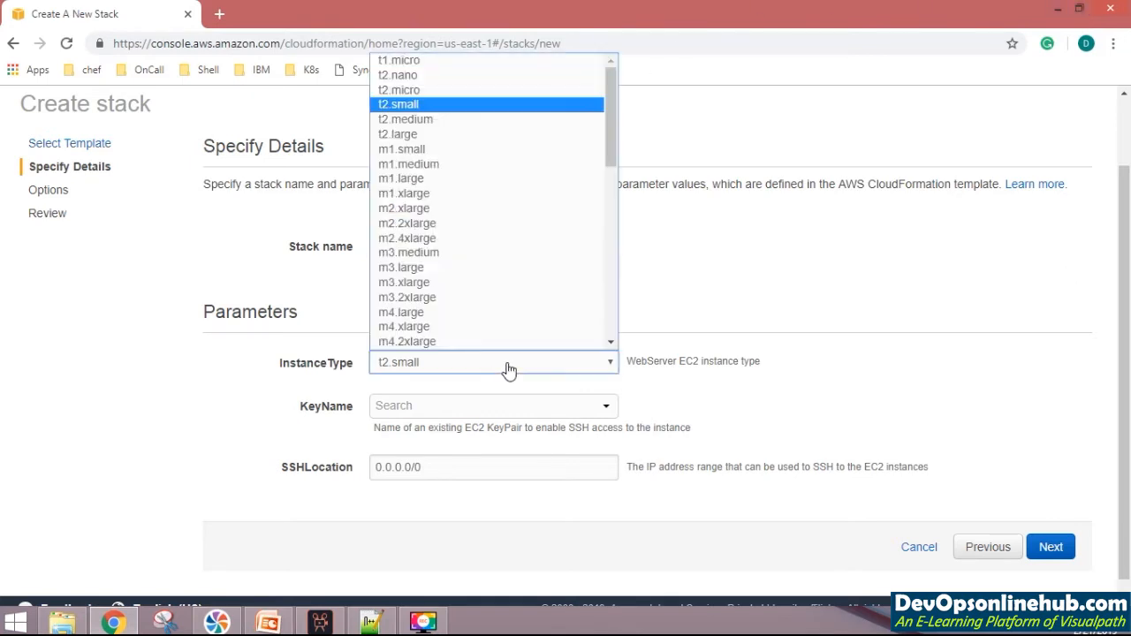
pyautogui.scroll(-5, 521, 295)
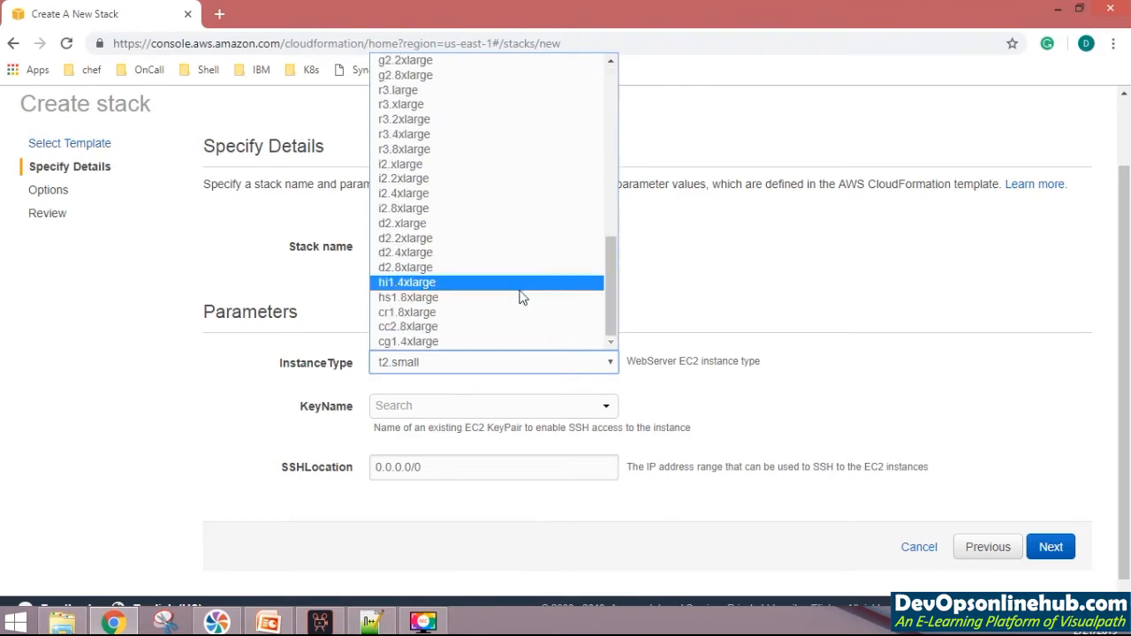
pyautogui.scroll(3, 517, 306)
pyautogui.scroll(5, 517, 306)
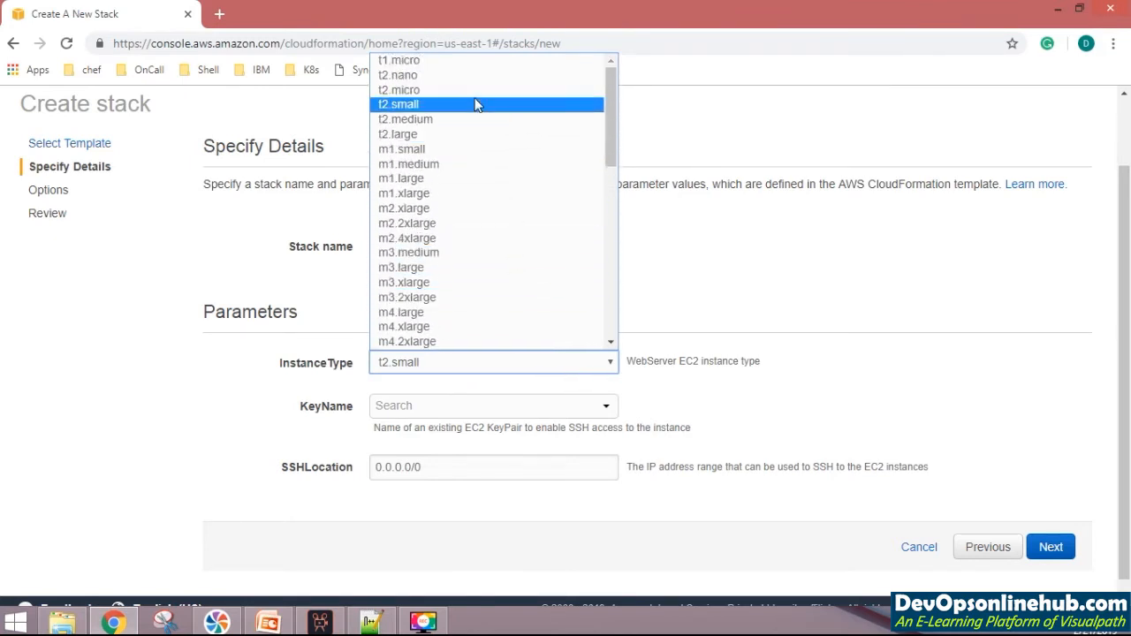
pyautogui.click(371, 623)
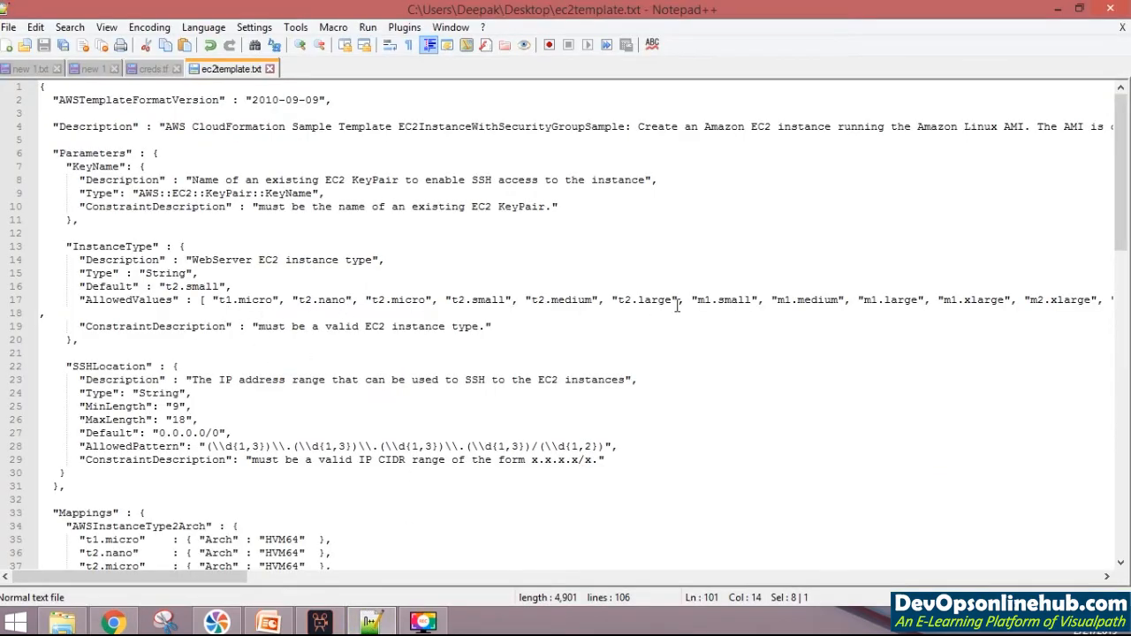
pyautogui.moveTo(227, 576); pyautogui.dragTo(573, 577)
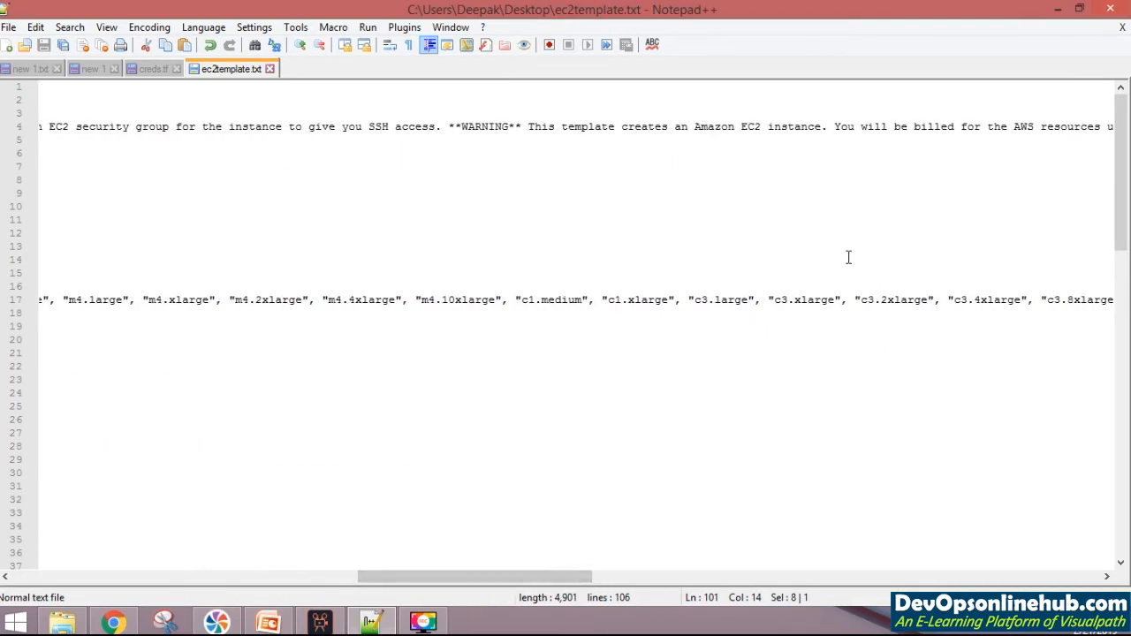
pyautogui.doubleClick(904, 300)
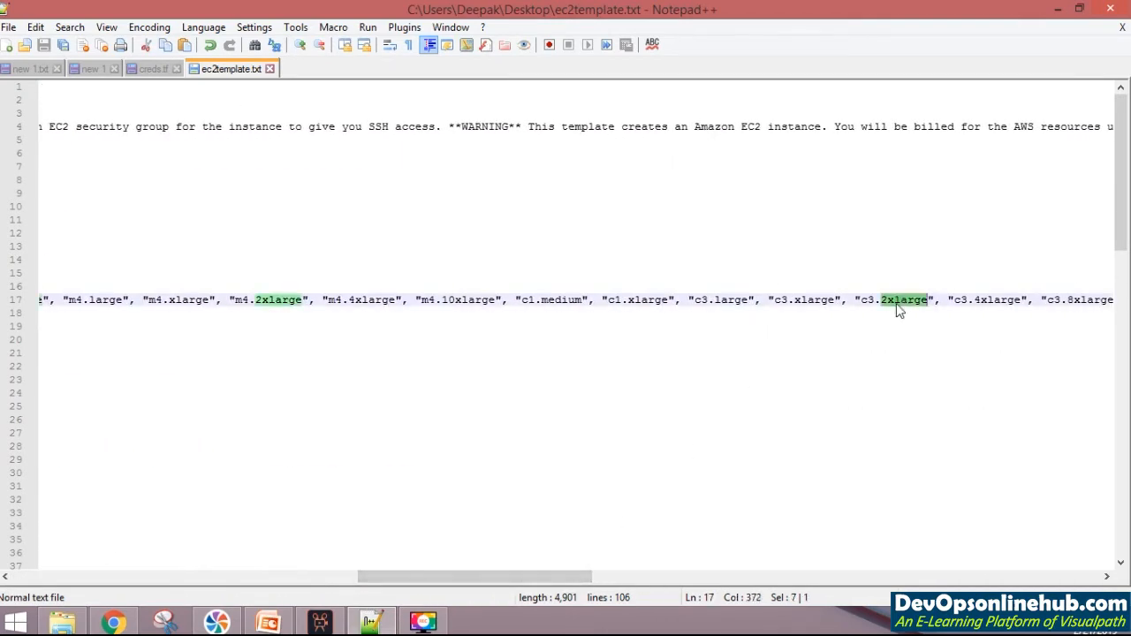
pyautogui.click(1059, 9)
# Step: Choose t2.small as the InstanceType and the demo key pair as the KeyName
pyautogui.click(495, 367)
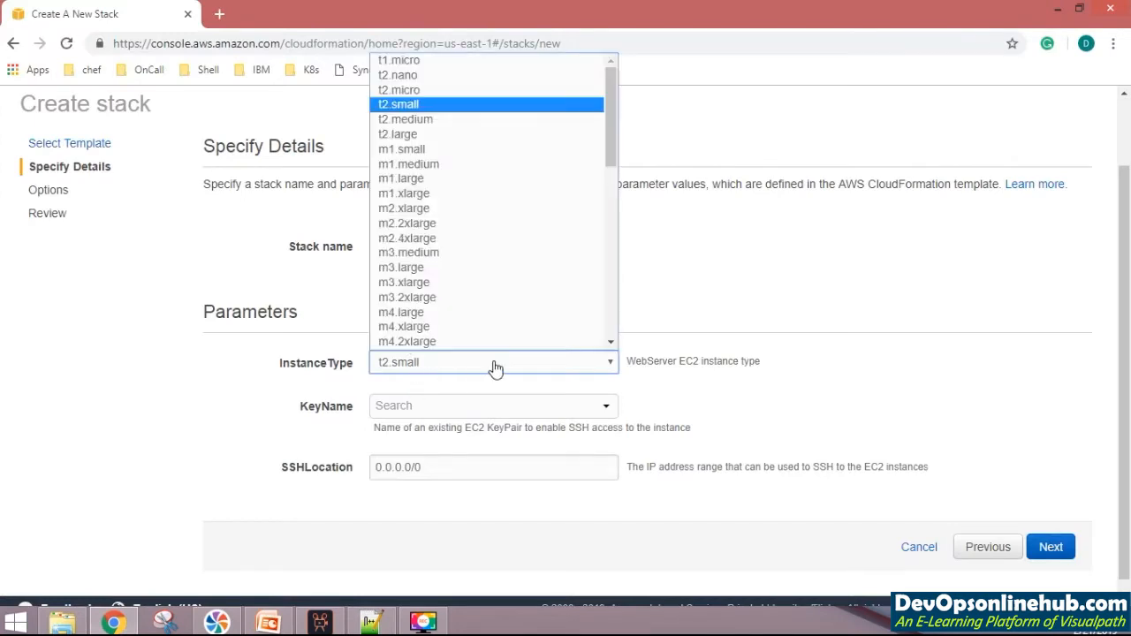
pyautogui.click(426, 105)
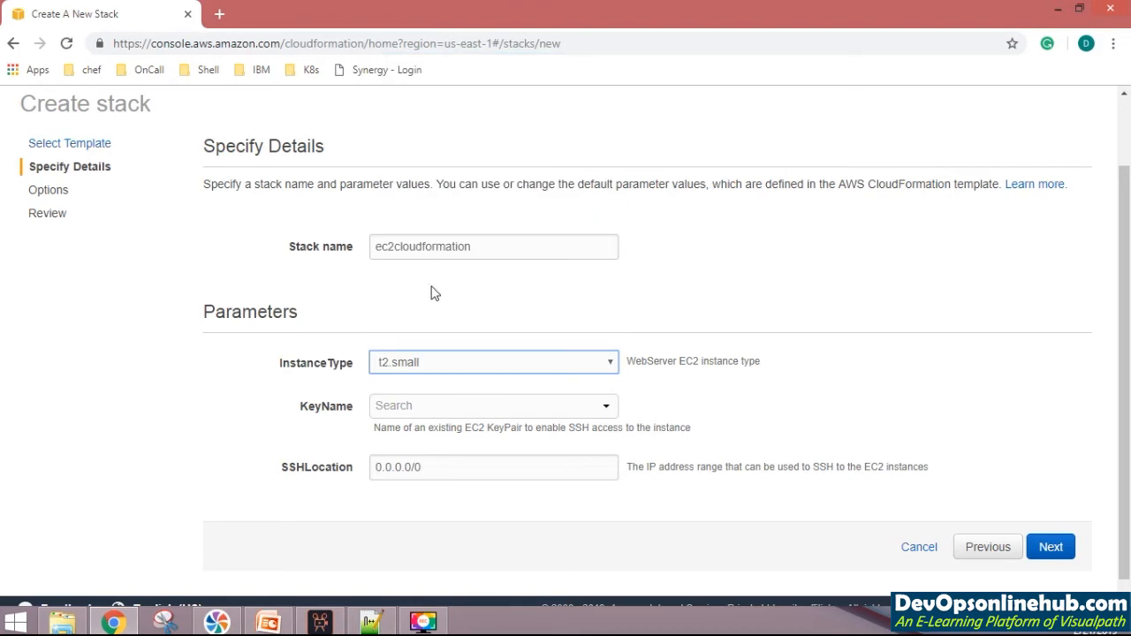
pyautogui.click(458, 409)
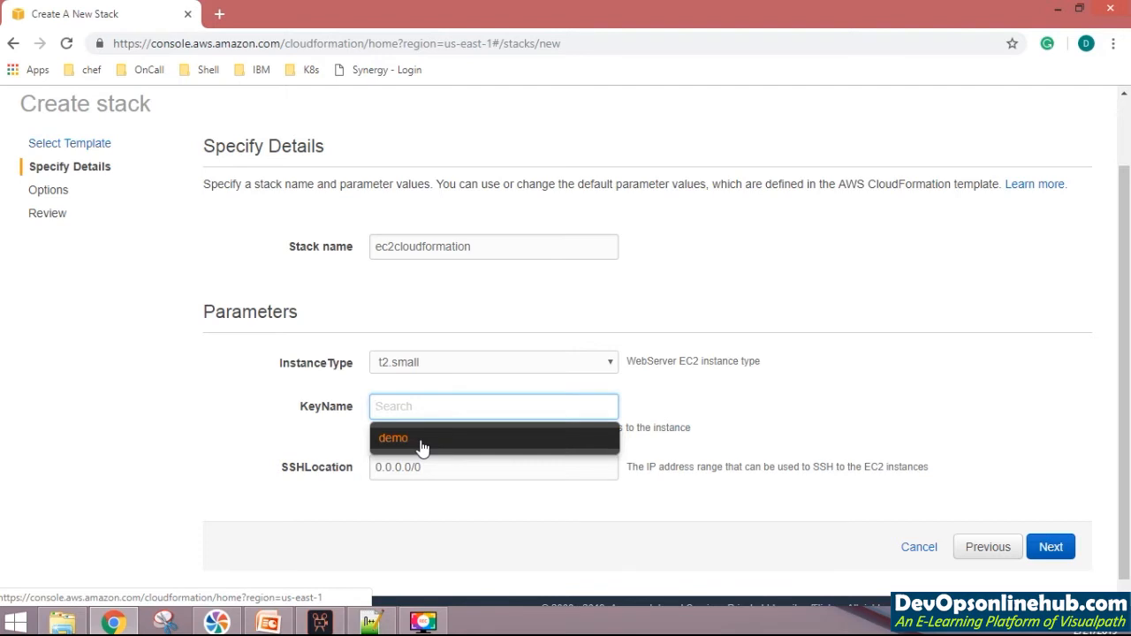
pyautogui.click(393, 438)
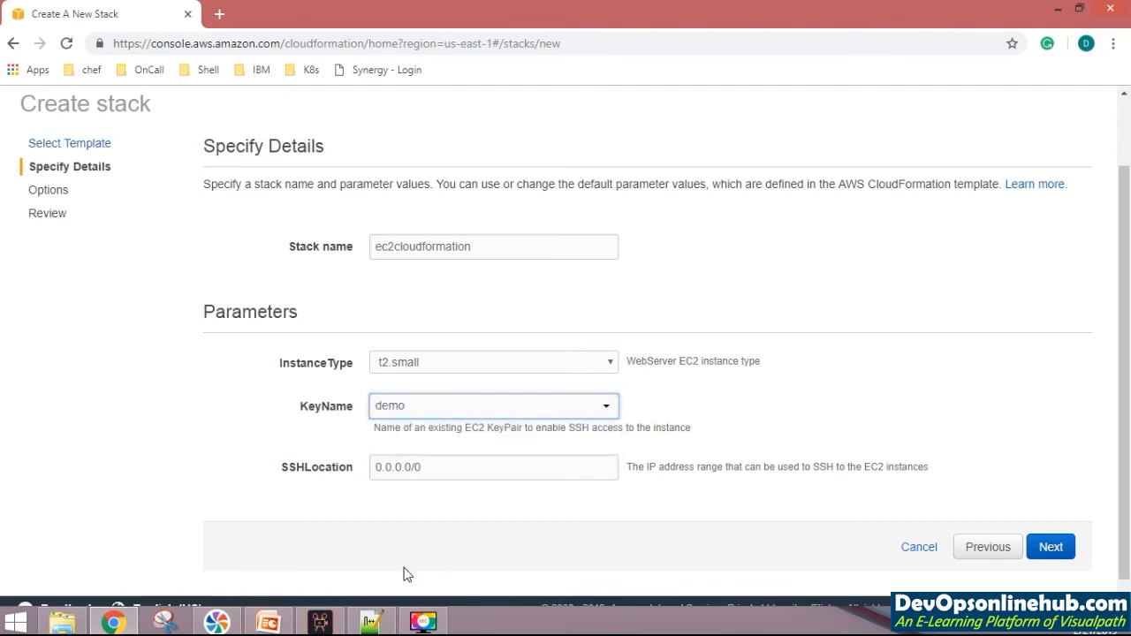
# Step: Switch to ec2template.txt in Notepad++, highlight the KeyName reference in the EC2Instance properties, and look over the InstanceSecurityGroup and Outputs sections
pyautogui.click(373, 623)
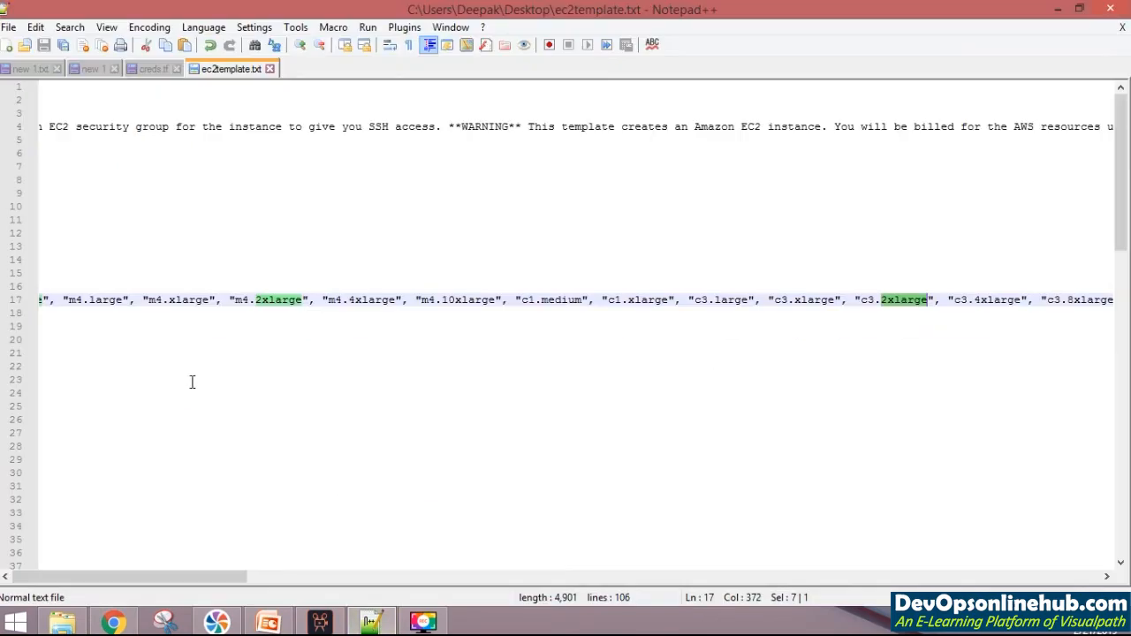
pyautogui.click(305, 581)
pyautogui.click(75, 580)
pyautogui.click(79, 580)
pyautogui.click(106, 581)
pyautogui.scroll(-5, 133, 438)
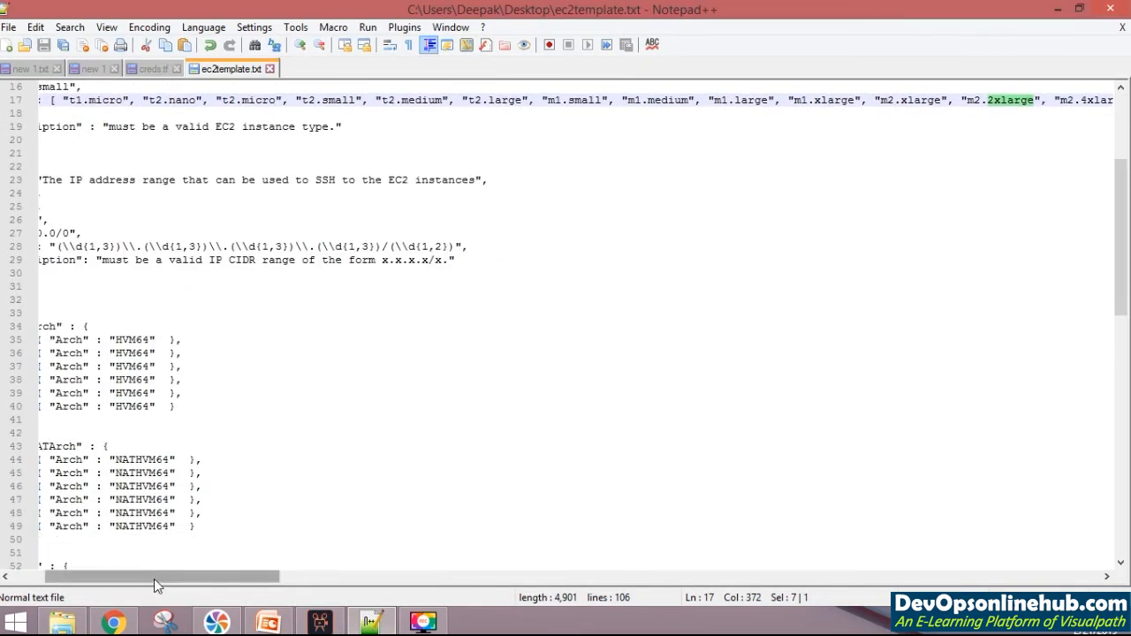
pyautogui.moveTo(157, 579); pyautogui.dragTo(128, 579)
pyautogui.scroll(-6, 168, 435)
pyautogui.scroll(-6, 168, 435)
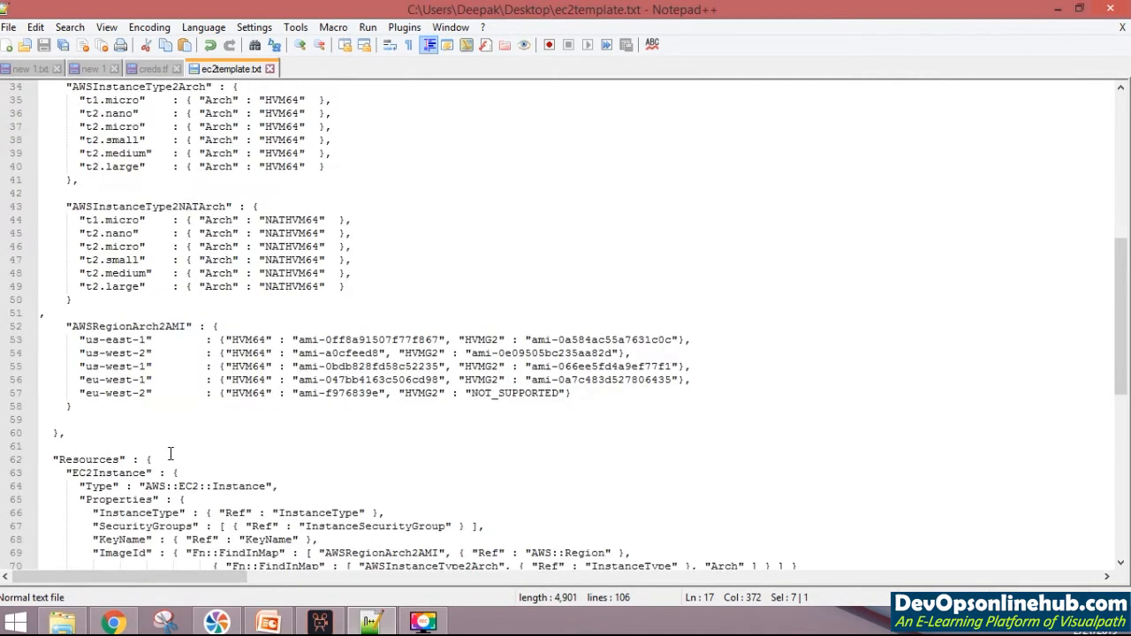
pyautogui.scroll(-2, 174, 456)
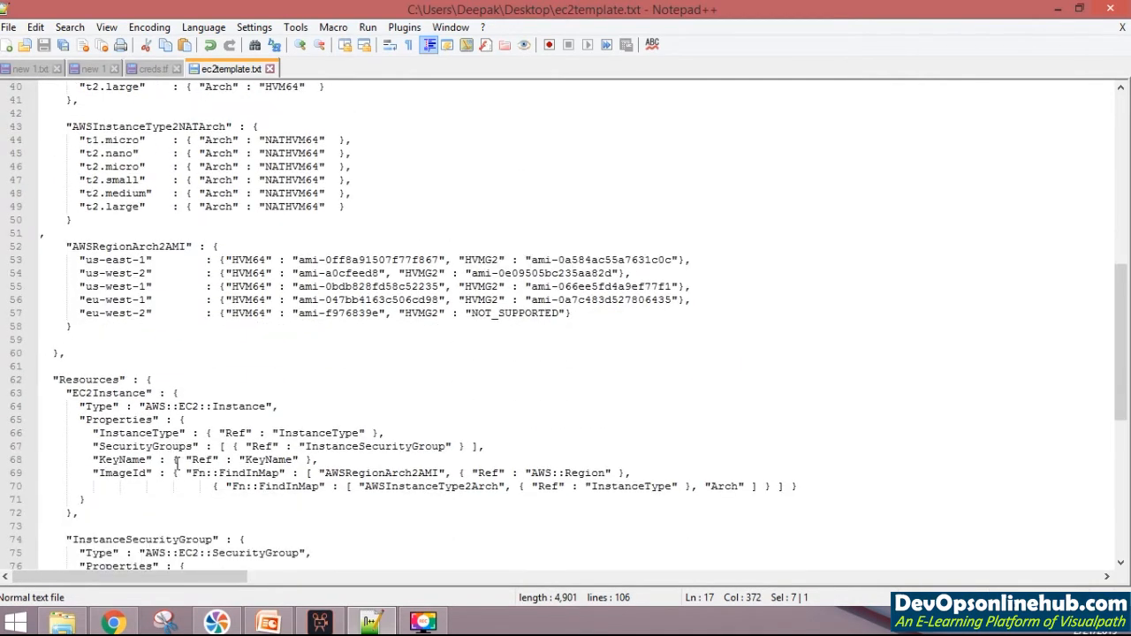
pyautogui.doubleClick(266, 459)
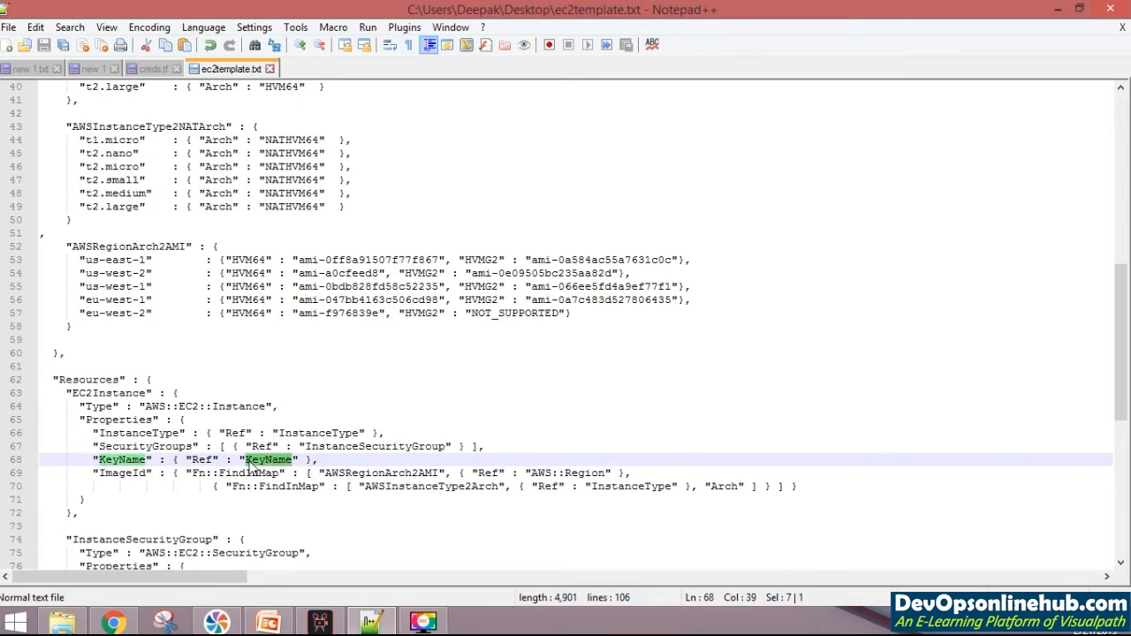
pyautogui.scroll(-5, 97, 409)
pyautogui.scroll(-5, 97, 410)
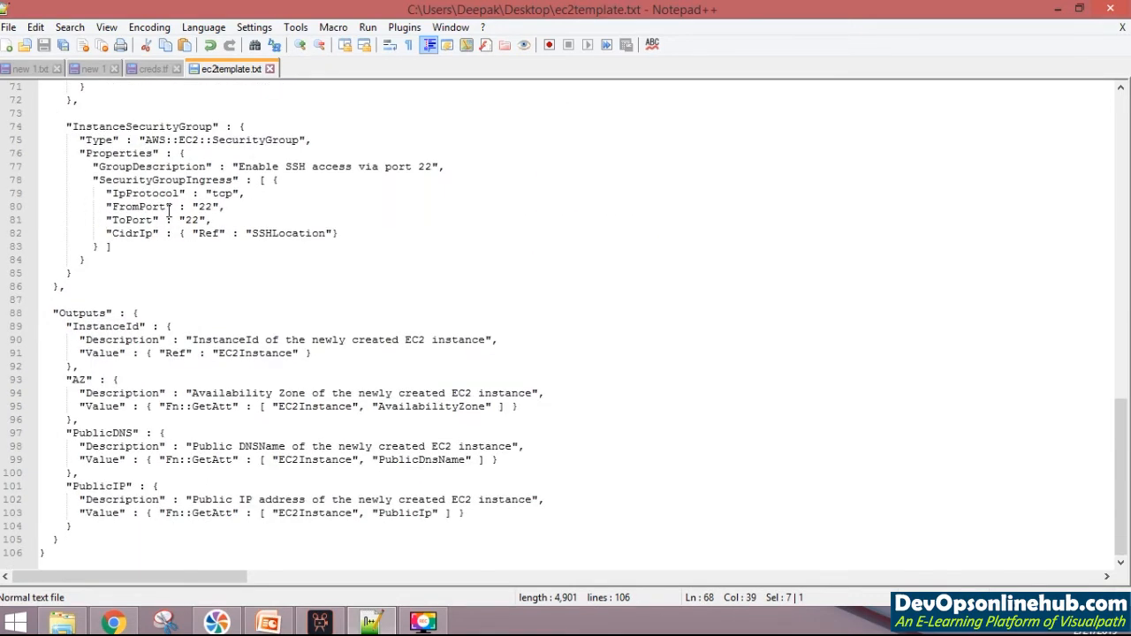
pyautogui.scroll(5, 122, 260)
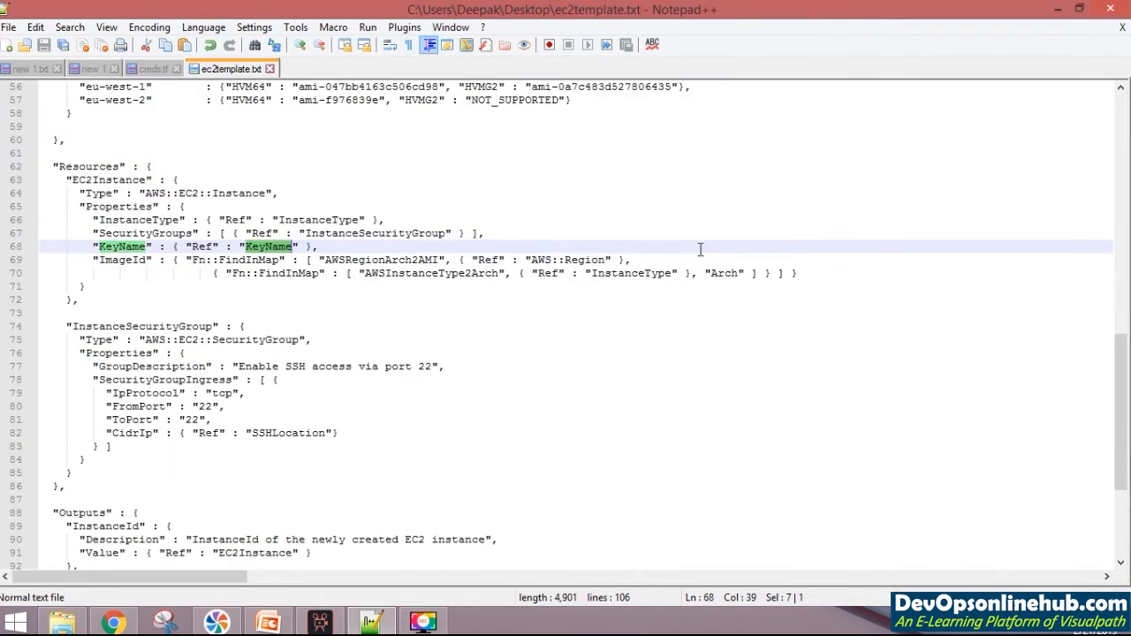
# Step: Return to the stack form in Chrome, keep SSHLocation at 0.0.0.0/0 and proceed to Options
pyautogui.click(1059, 11)
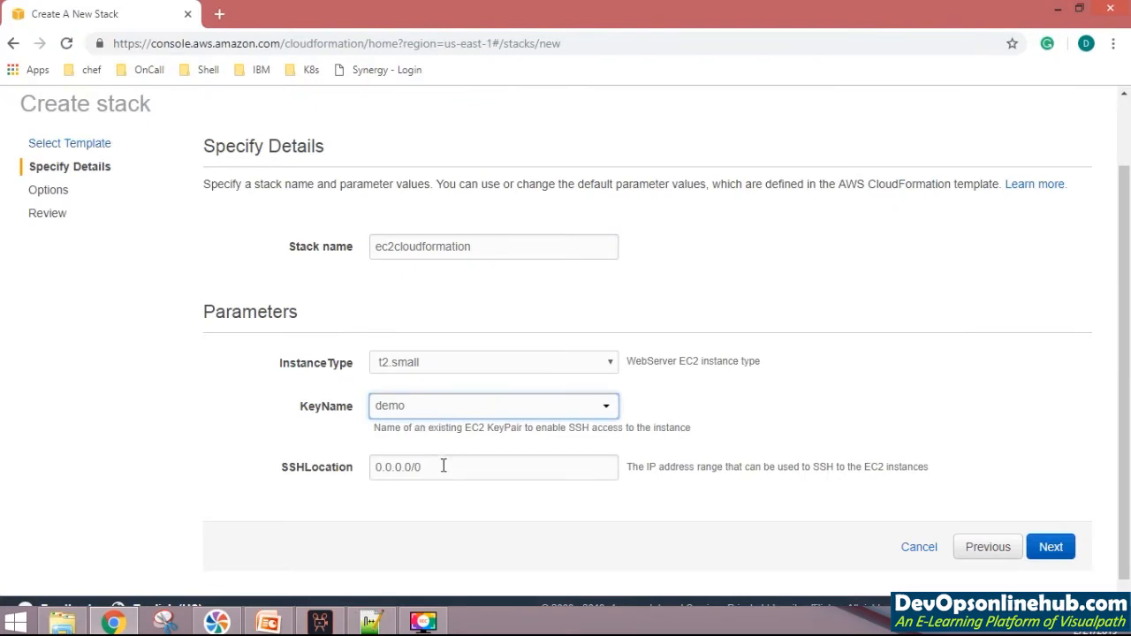
pyautogui.moveTo(440, 471); pyautogui.dragTo(370, 471)
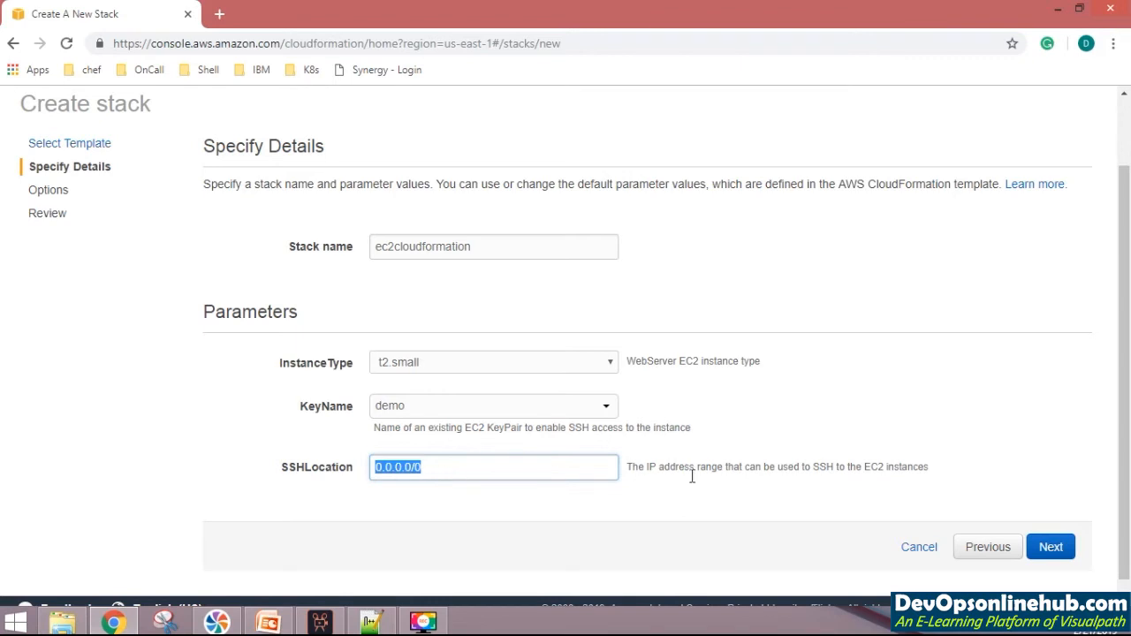
pyautogui.click(1051, 545)
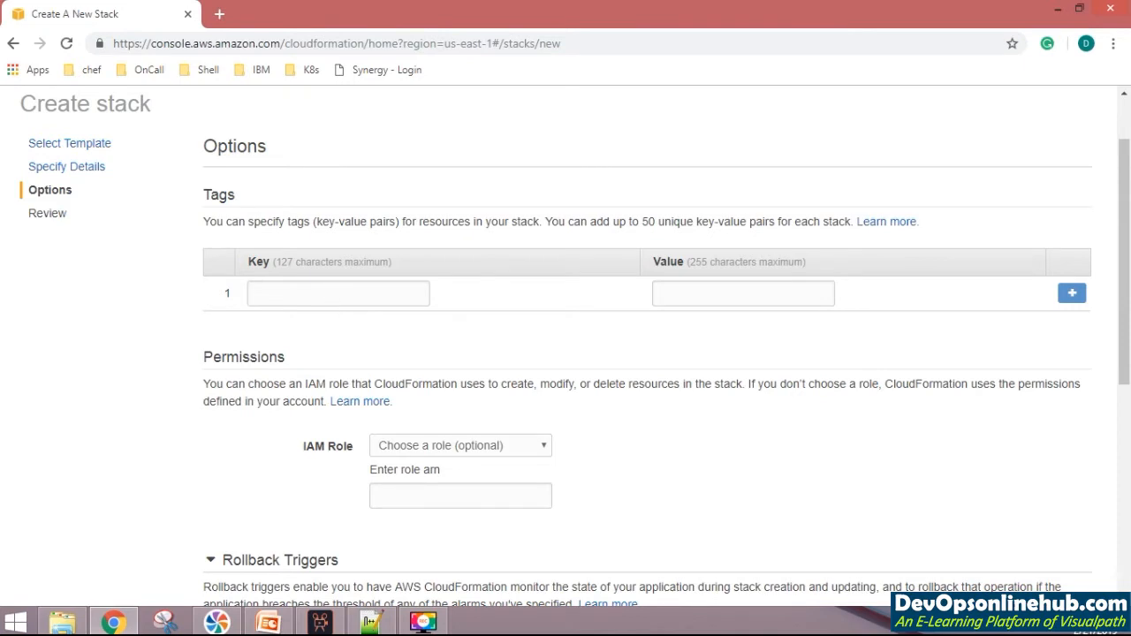
# Step: Add a stack tag with the key Name and the value ec2instancedemo
pyautogui.write('ame')
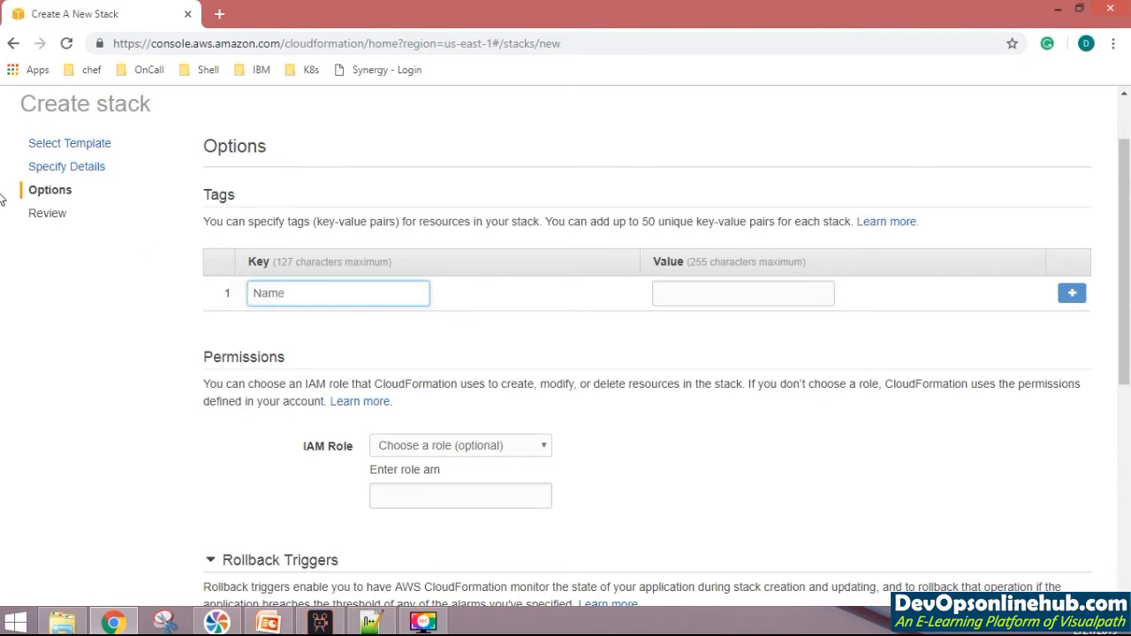
pyautogui.click(664, 497)
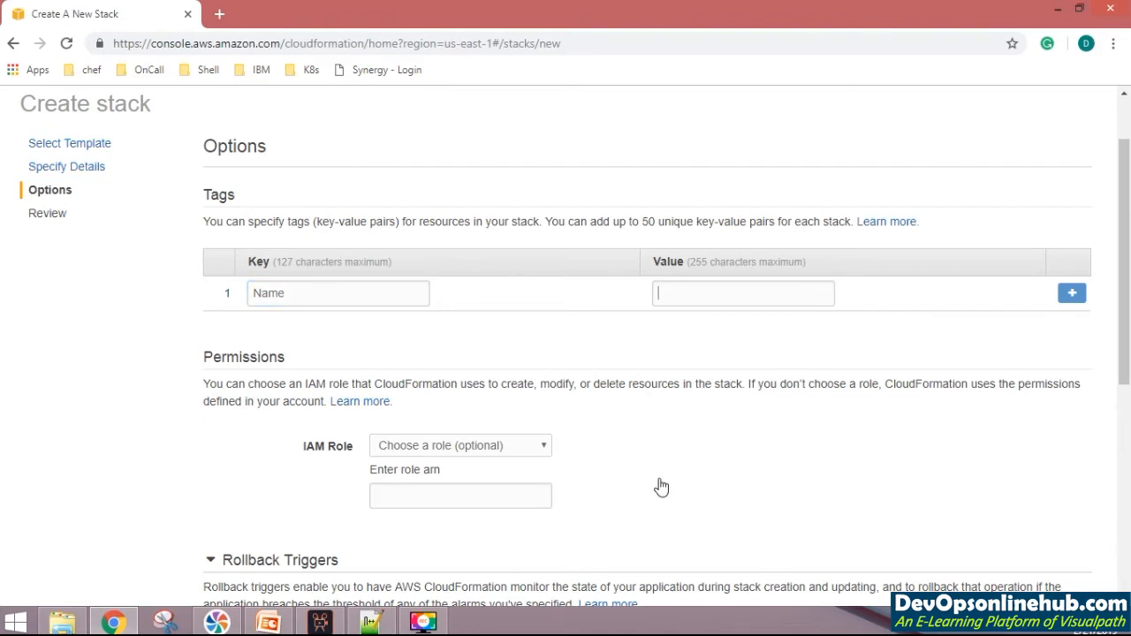
pyautogui.write('Ec')
pyautogui.press('BackSpace')
pyautogui.press('BackSpace')
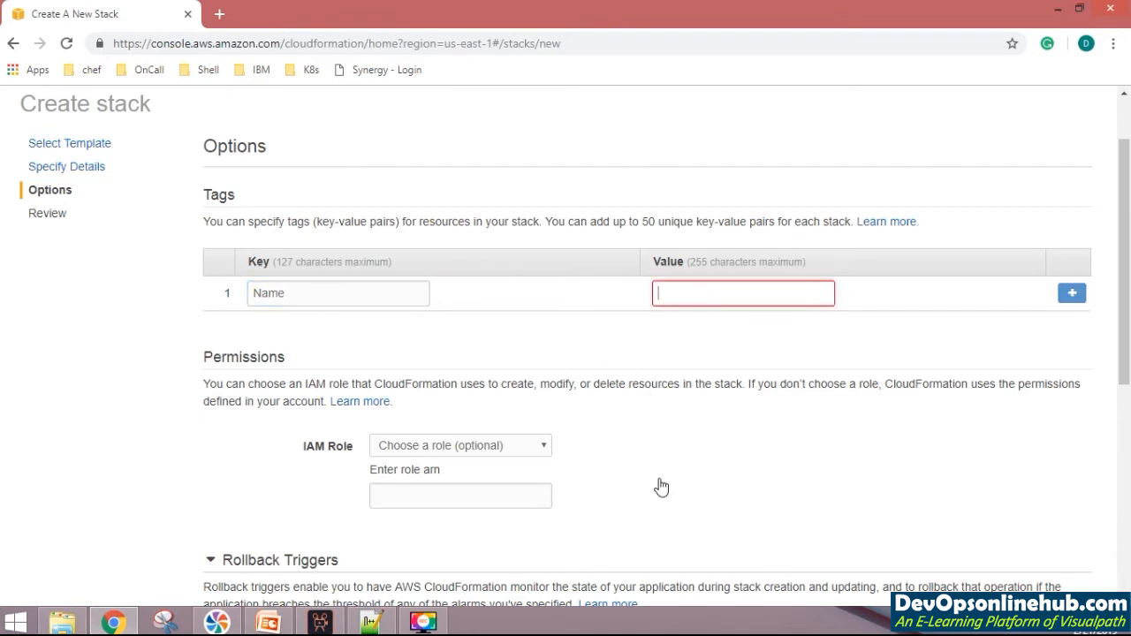
pyautogui.write('ec2instancedemo')
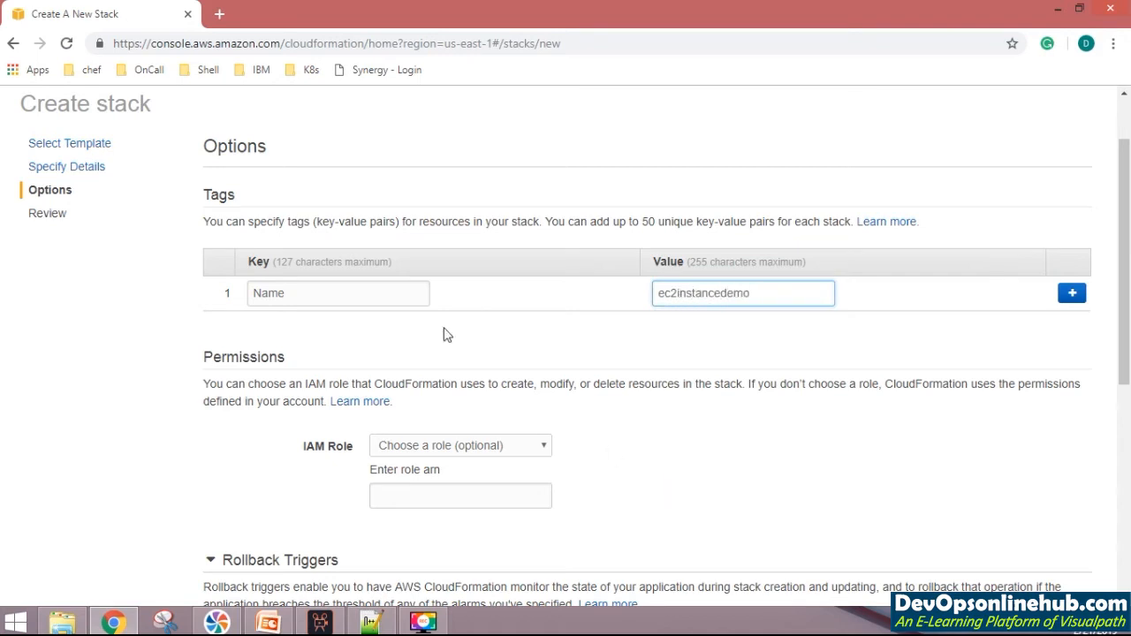
# Step: Leave the IAM role, rollback triggers and advanced options at their defaults and proceed to Review
pyautogui.scroll(-4, 505, 389)
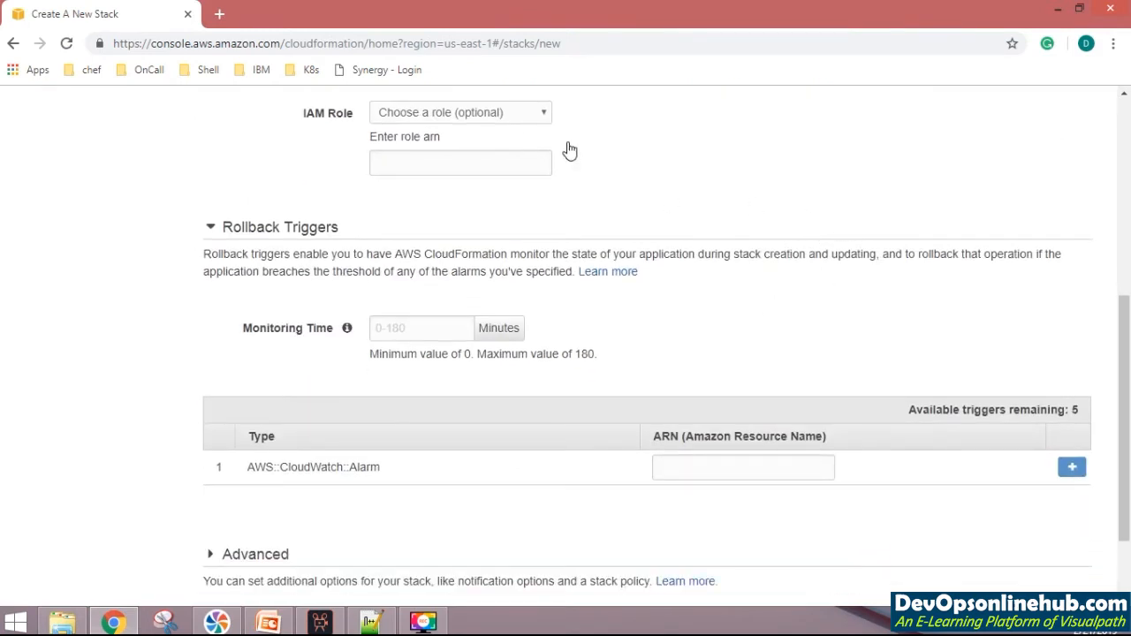
pyautogui.scroll(-2, 744, 222)
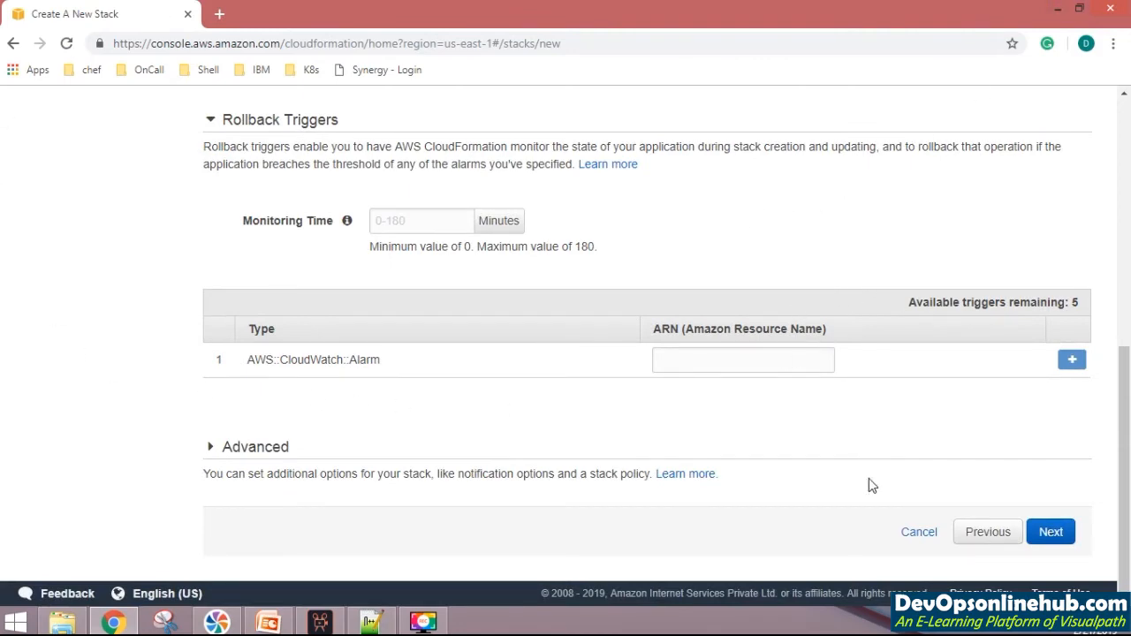
pyautogui.click(1049, 534)
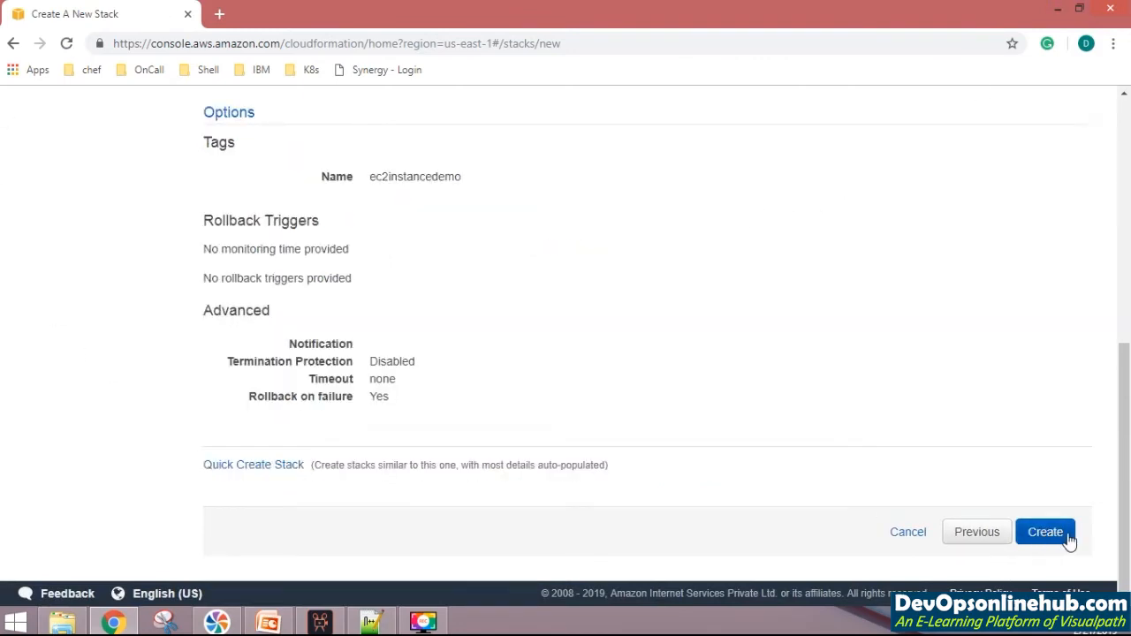
# Step: Review the stack's template, details, tag, rollback triggers and advanced settings before creation
pyautogui.scroll(5, 505, 422)
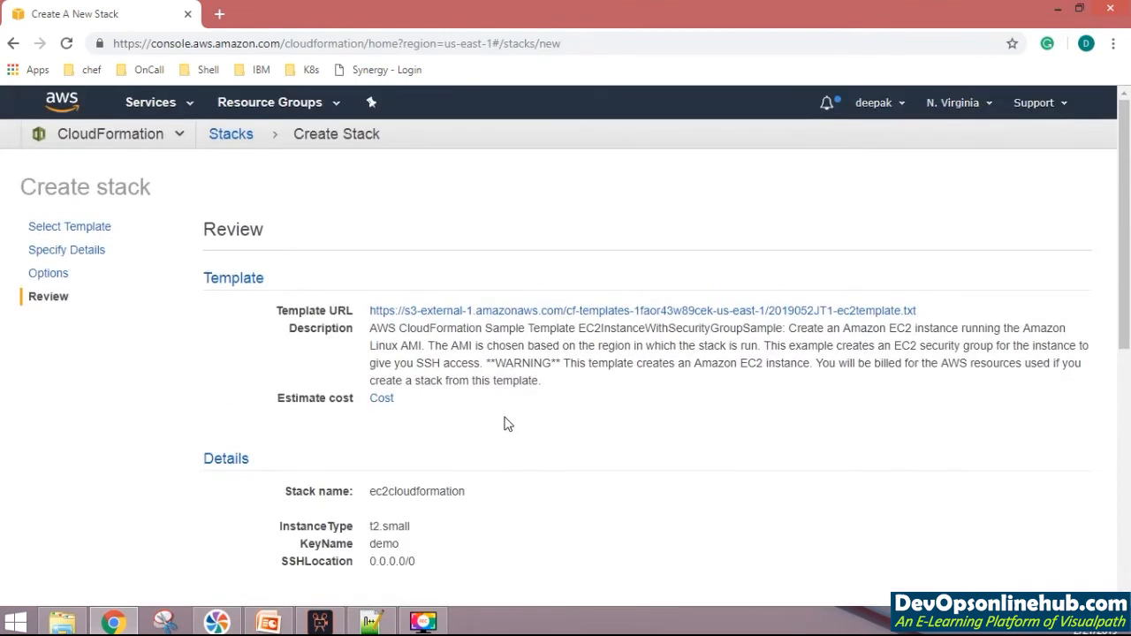
pyautogui.scroll(-2, 564, 426)
pyautogui.scroll(3, 564, 428)
pyautogui.scroll(-2, 561, 427)
pyautogui.scroll(-2, 564, 418)
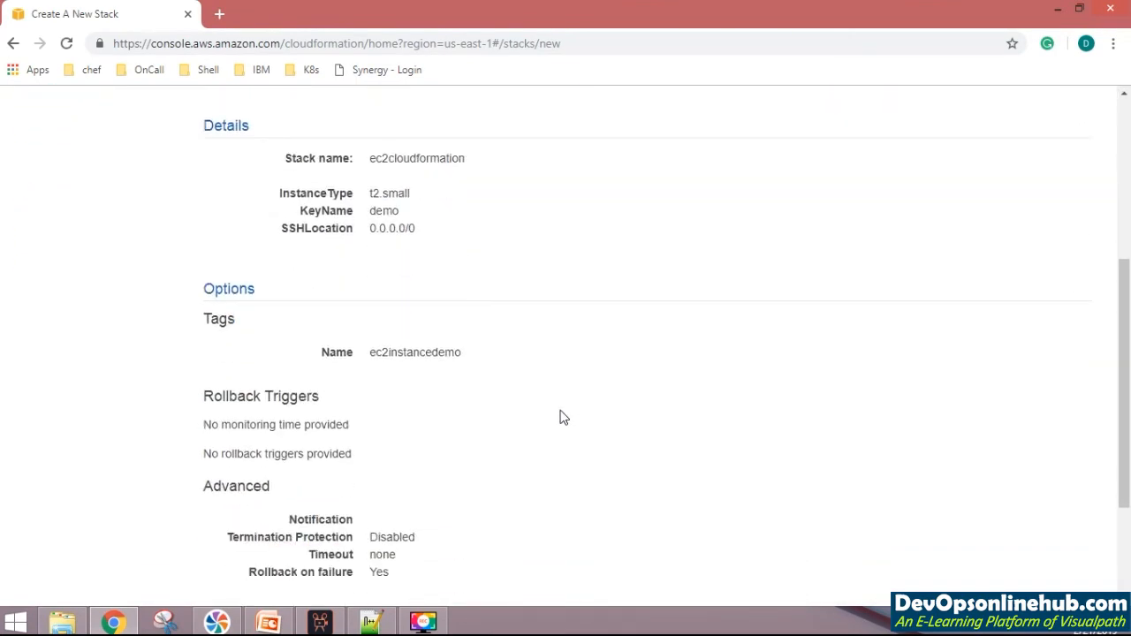
pyautogui.scroll(-2, 560, 417)
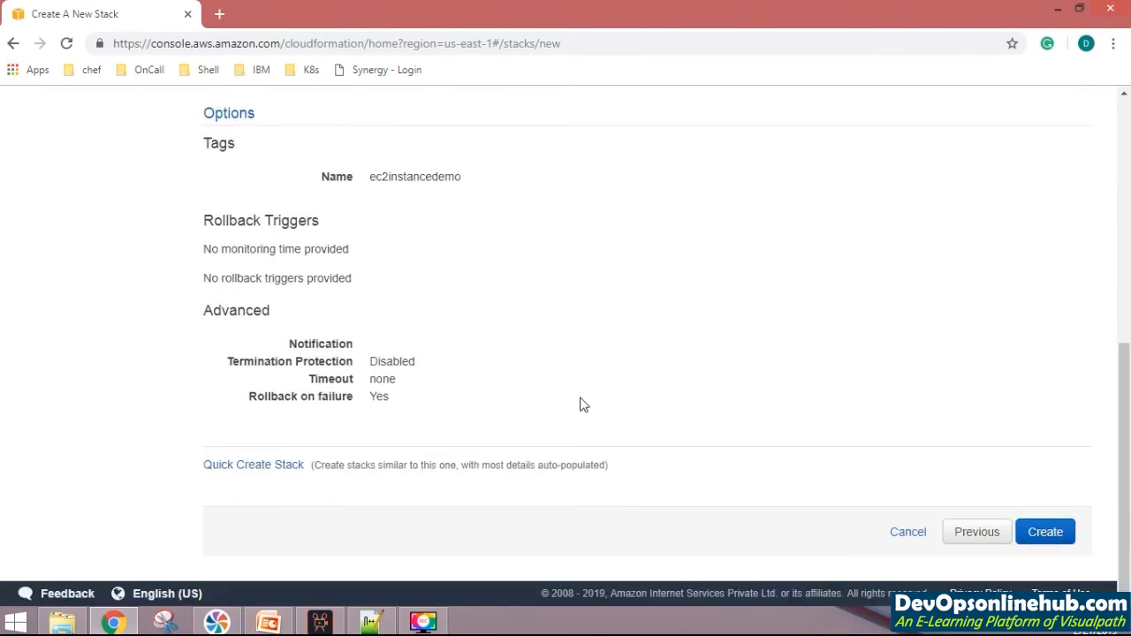
pyautogui.scroll(2, 478, 407)
pyautogui.scroll(-2, 505, 379)
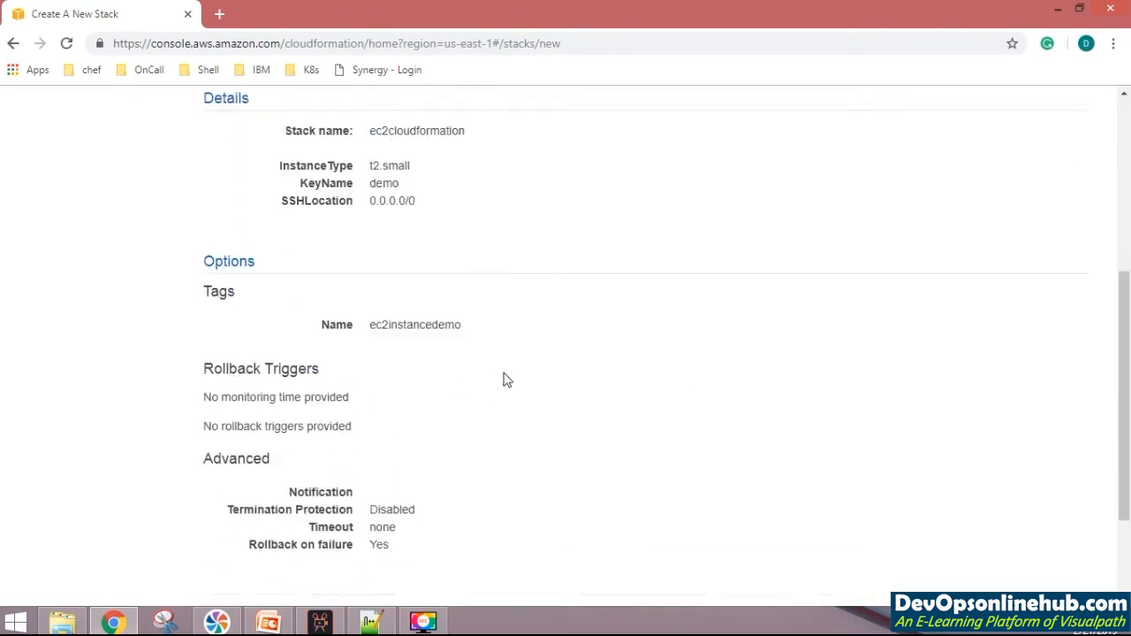
# Step: Create the ec2cloudformation stack and refresh the stack list
pyautogui.click(1044, 533)
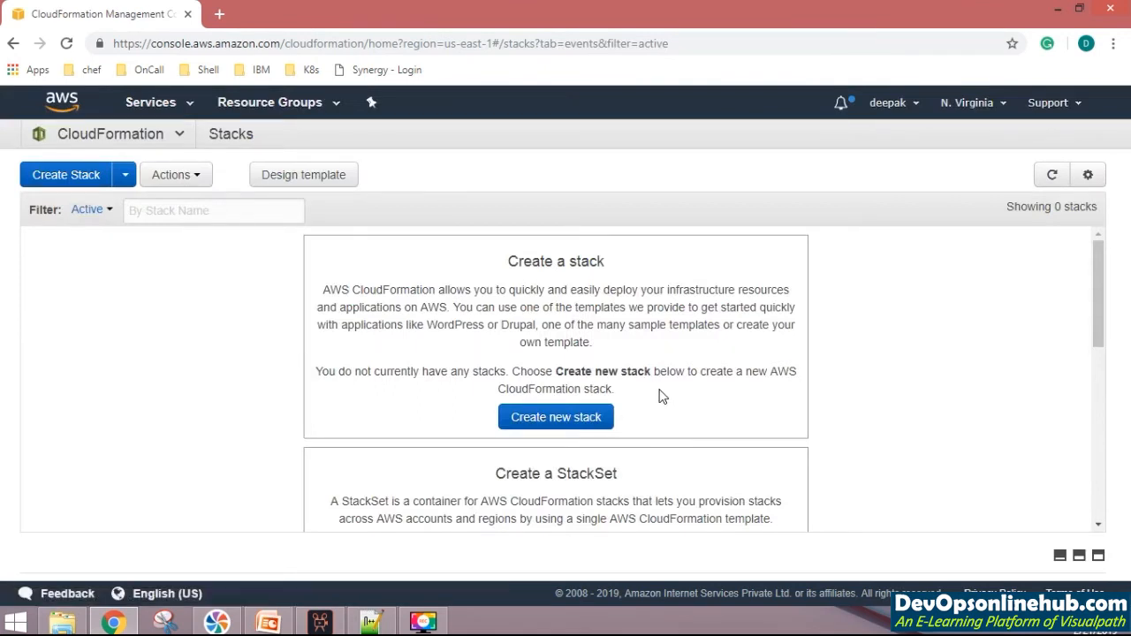
pyautogui.click(1053, 181)
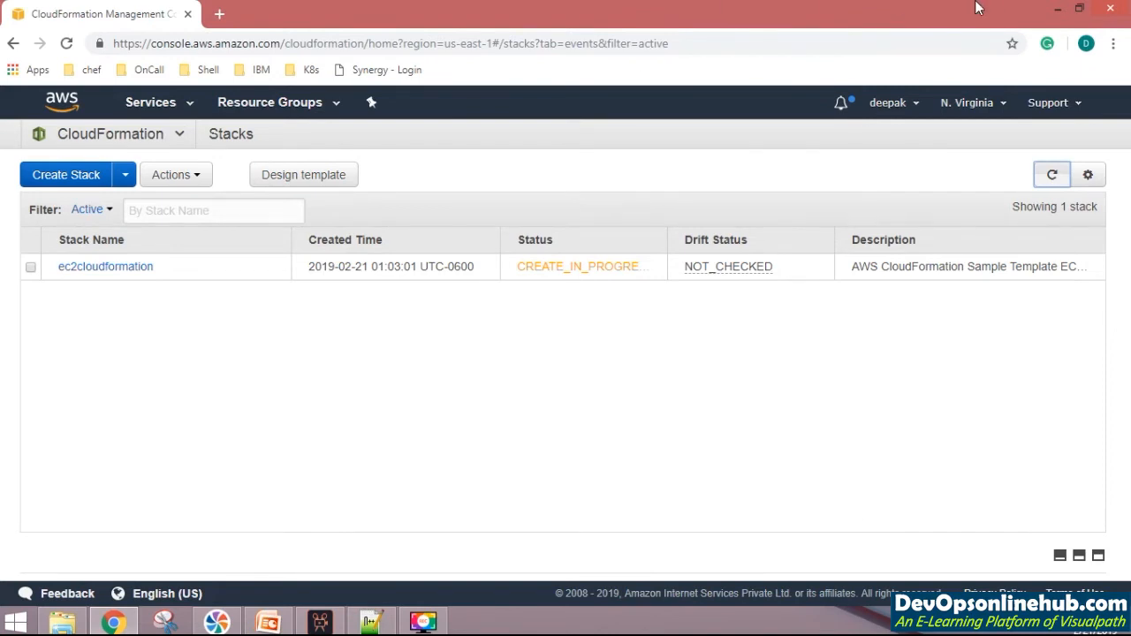
# Step: Select the ec2cloudformation stack and refresh the stack list to check its creation status
pyautogui.click(31, 269)
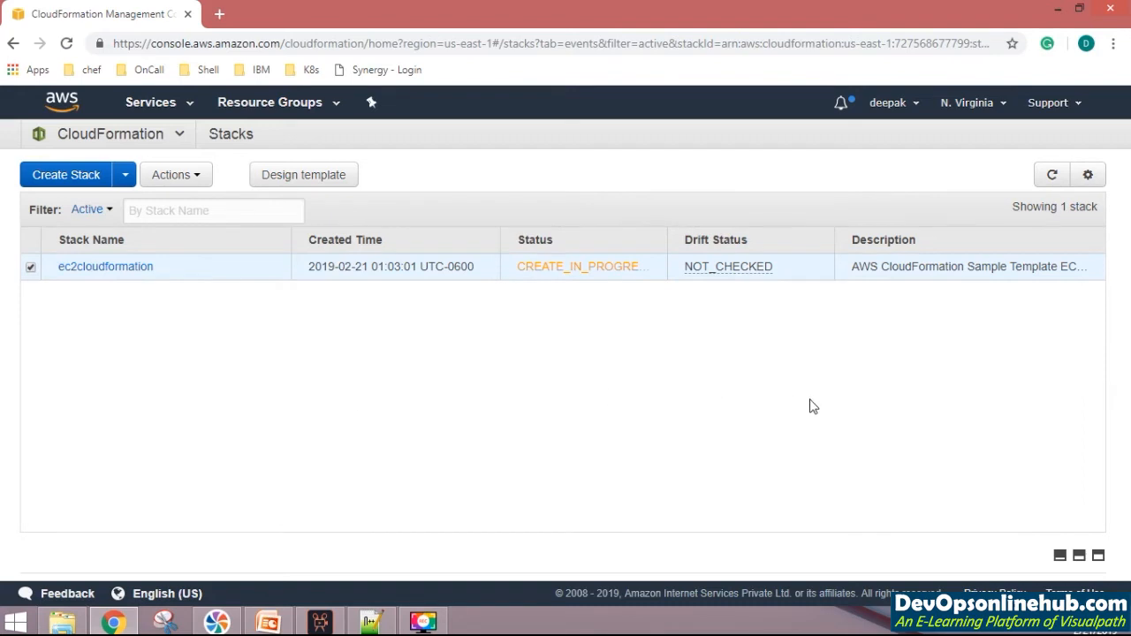
pyautogui.click(30, 271)
pyautogui.click(31, 270)
pyautogui.click(1048, 176)
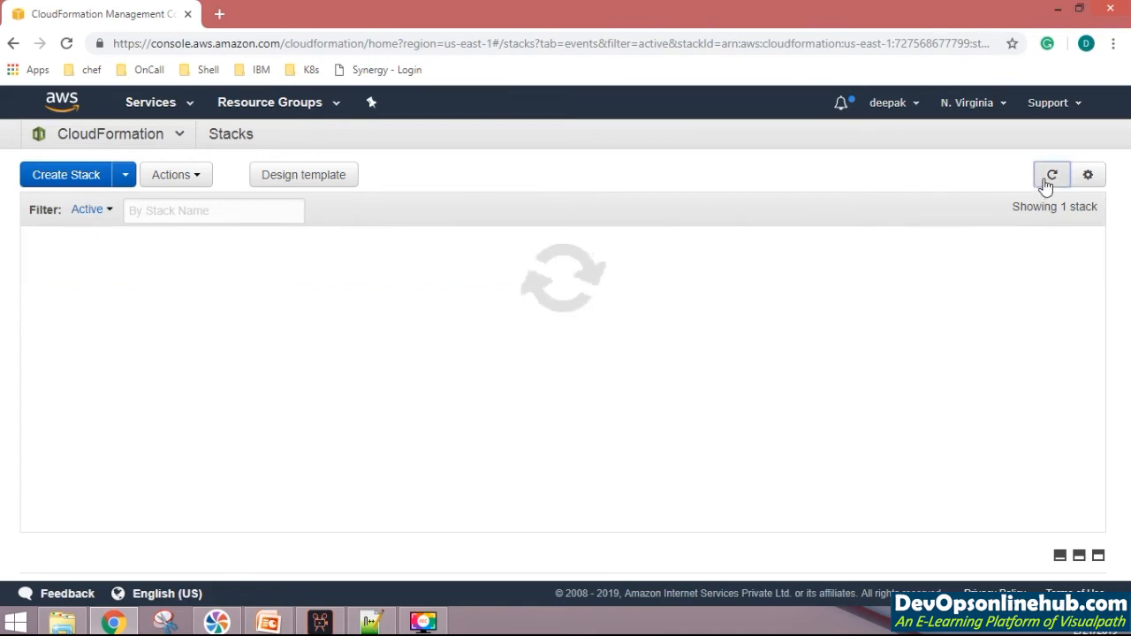
pyautogui.click(1049, 179)
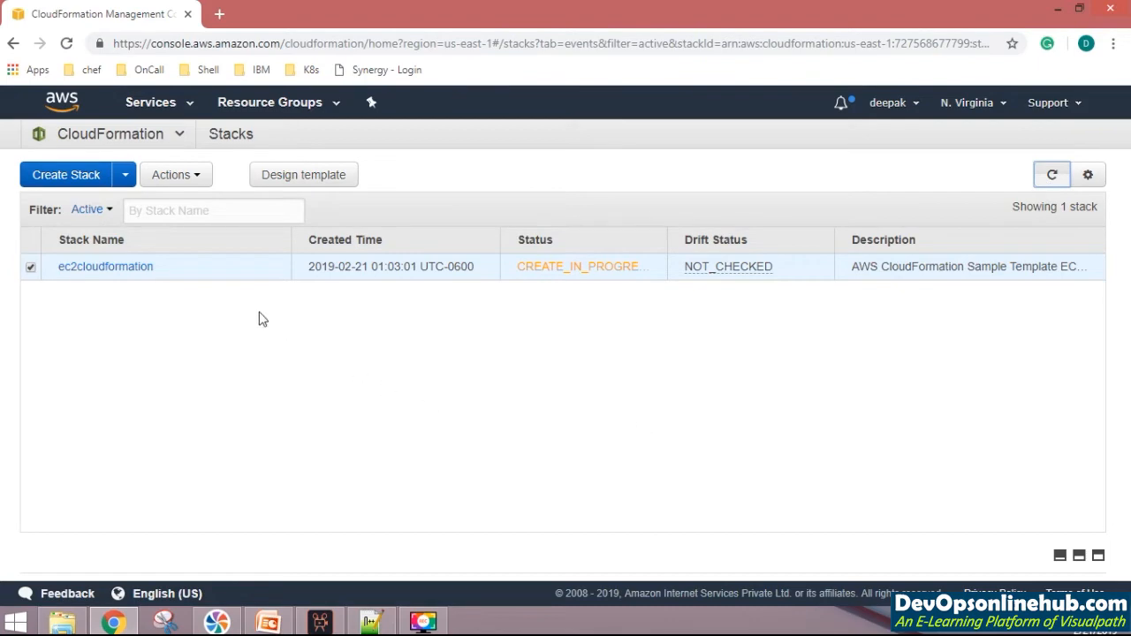
# Step: Open the ec2cloudformation stack's detail page, examine its creation events and return to the stack list
pyautogui.click(138, 269)
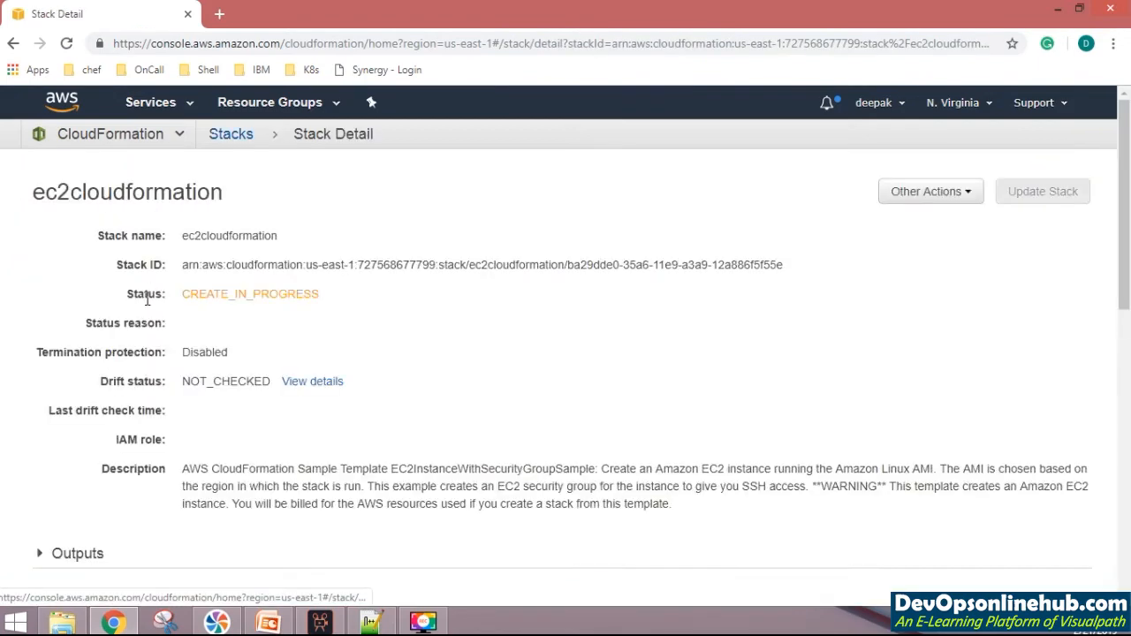
pyautogui.scroll(-5, 530, 389)
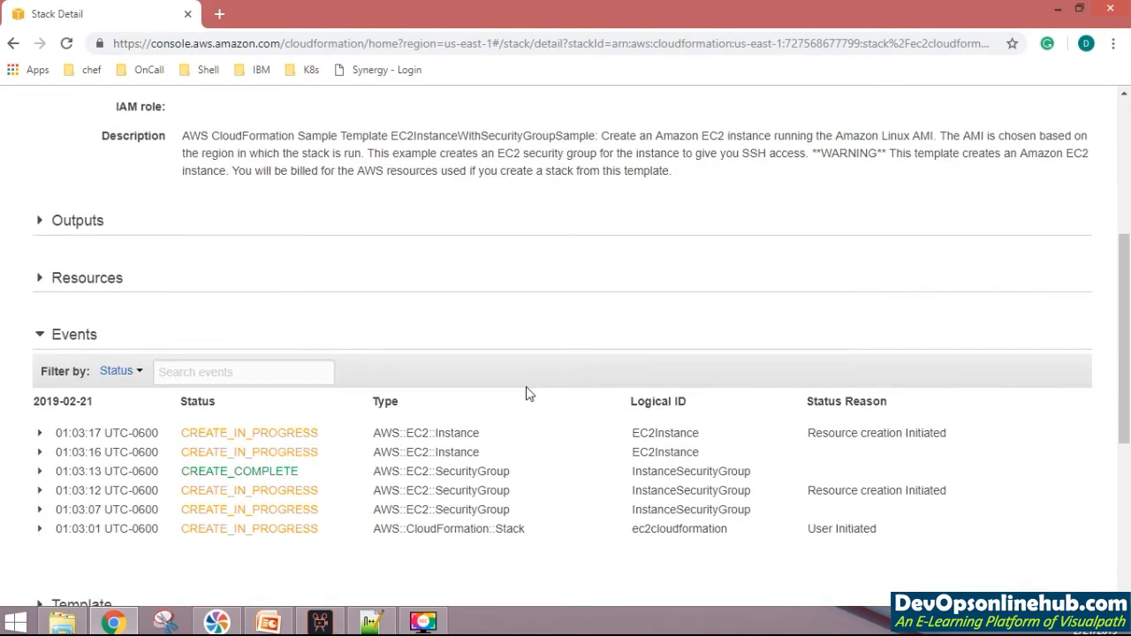
pyautogui.scroll(-2, 525, 393)
pyautogui.scroll(10, 526, 387)
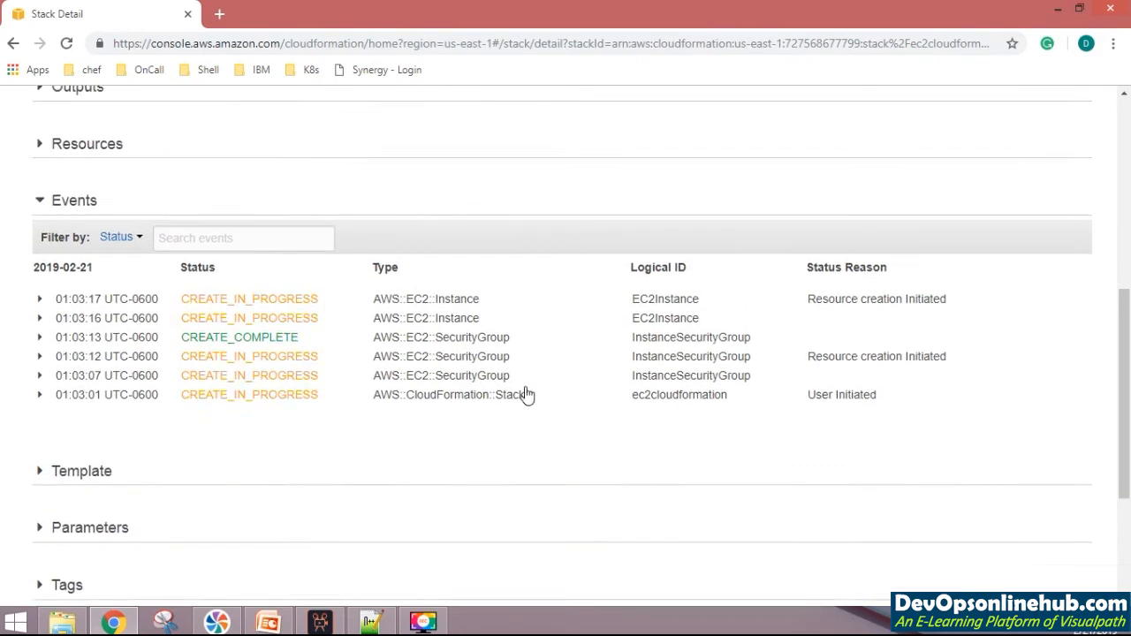
pyautogui.click(231, 135)
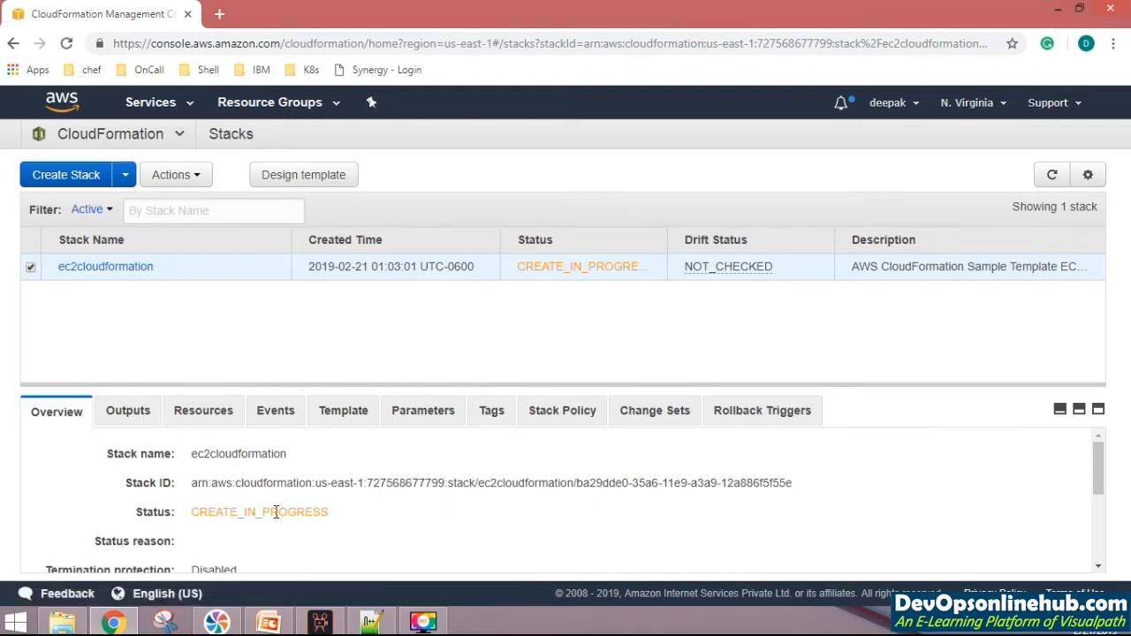
# Step: Look at the stack's ID and outputs, and refresh the list to check its creation status
pyautogui.moveTo(193, 487); pyautogui.dragTo(806, 492)
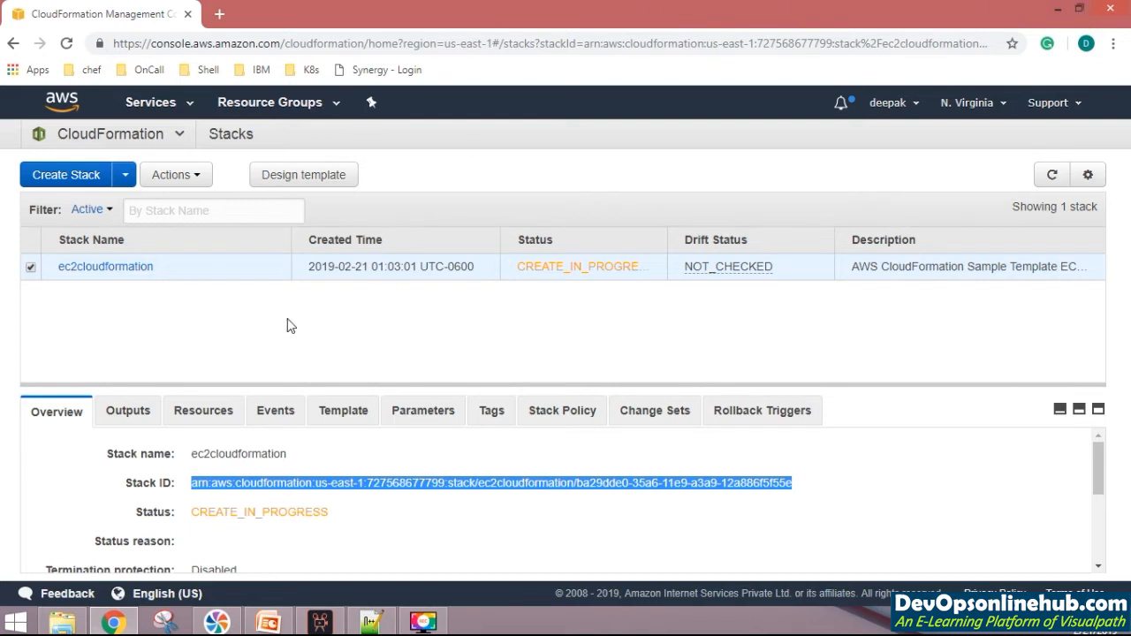
pyautogui.click(131, 414)
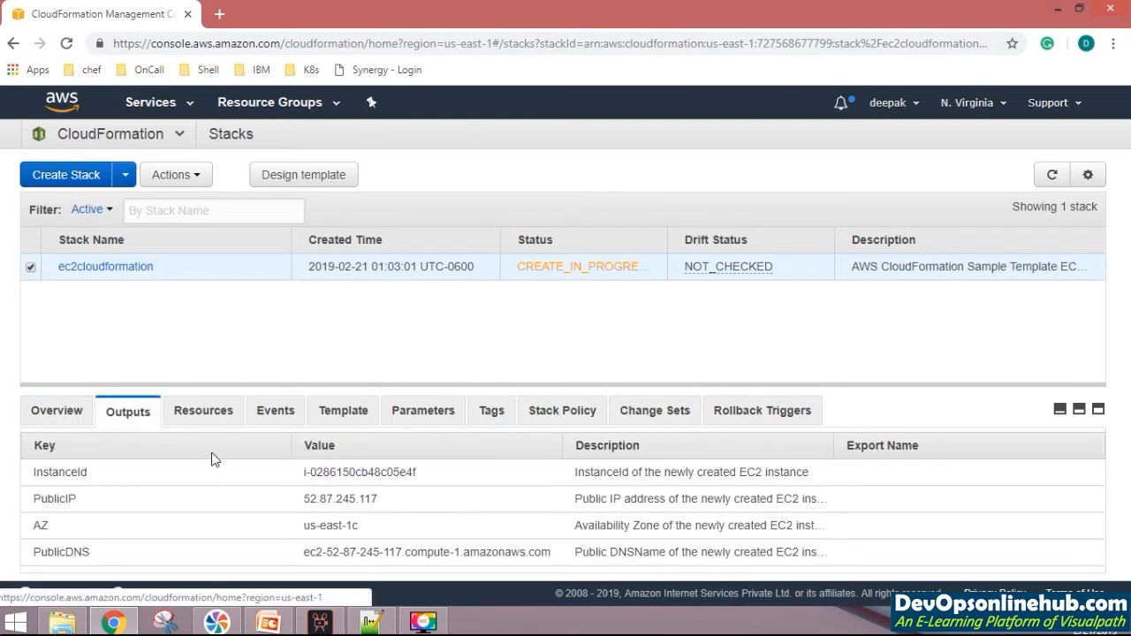
pyautogui.click(1052, 175)
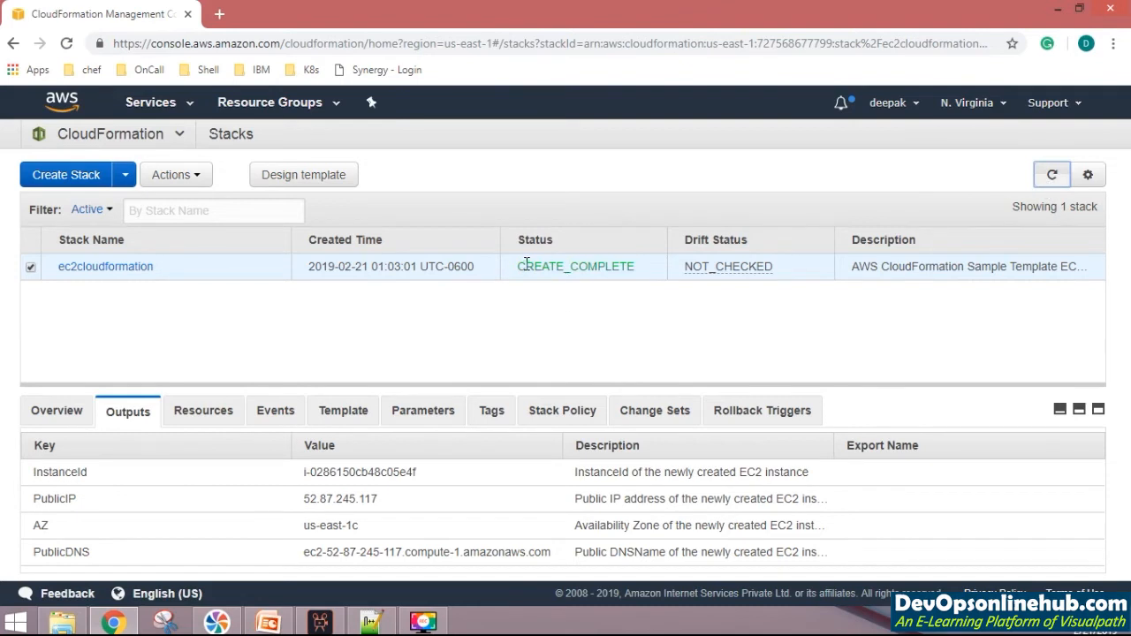
pyautogui.moveTo(515, 266); pyautogui.dragTo(645, 273)
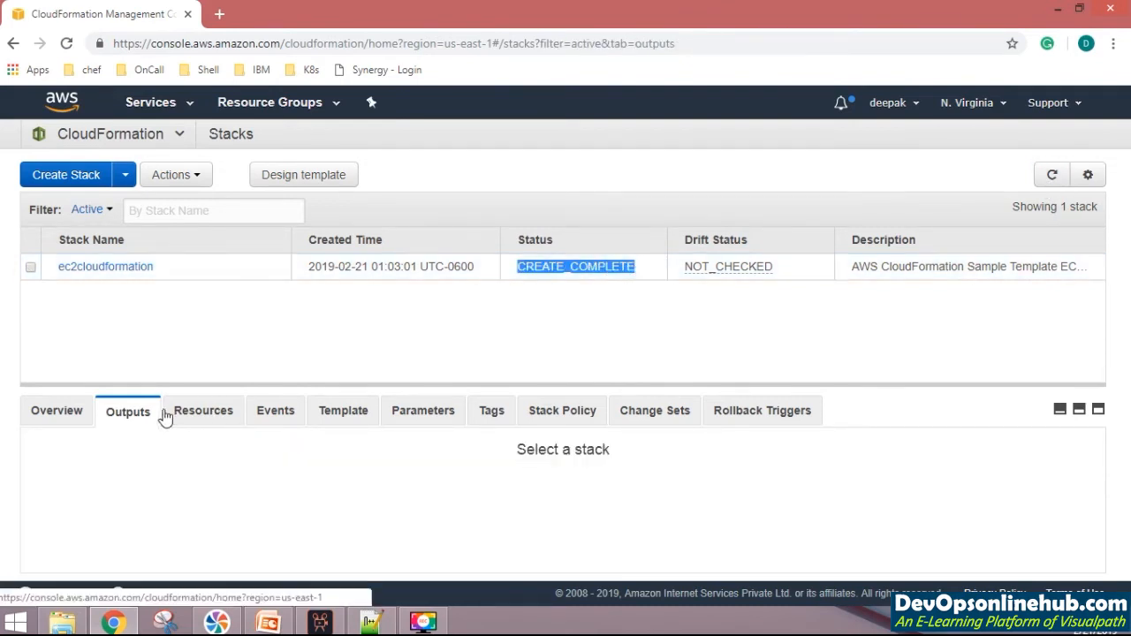
# Step: Reselect the ec2cloudformation stack and examine its public IP, availability zone and public DNS outputs
pyautogui.click(31, 268)
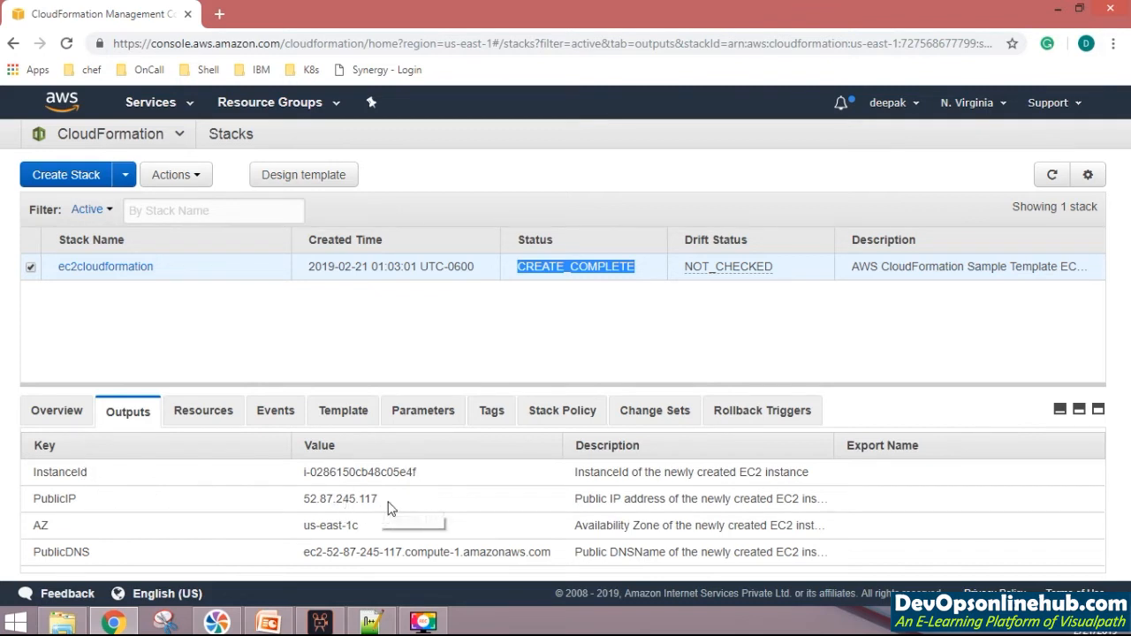
pyautogui.moveTo(380, 499); pyautogui.dragTo(304, 497)
pyautogui.moveTo(368, 528); pyautogui.dragTo(562, 565)
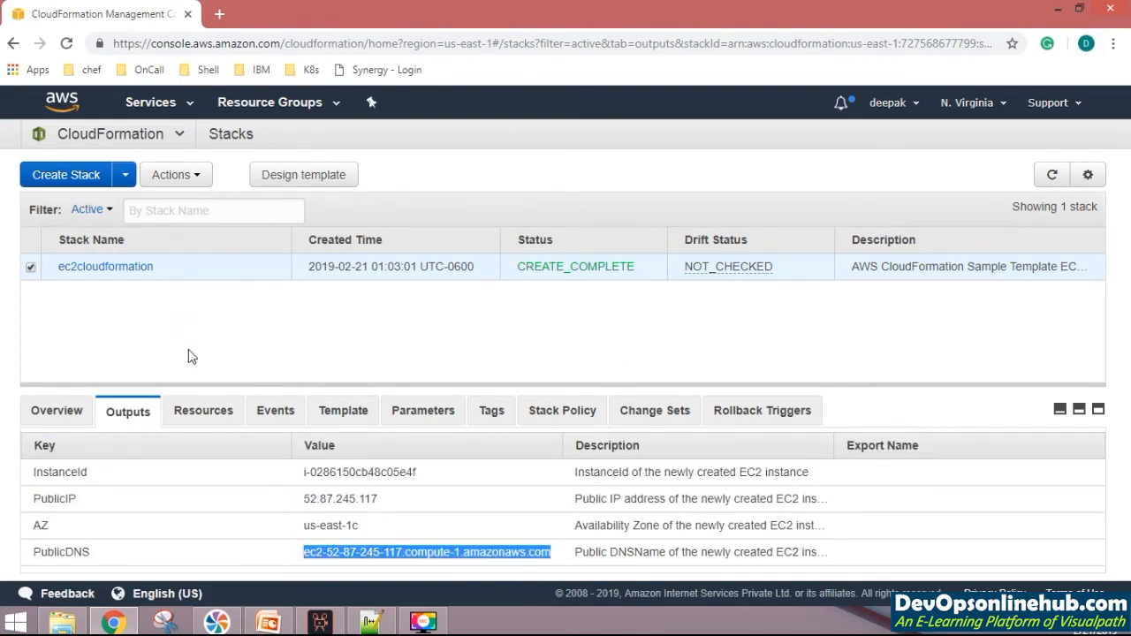
# Step: Compare the stack's EC2Instance and InstanceSecurityGroup resources with the Resources section of ec2template.txt in Notepad++
pyautogui.click(212, 415)
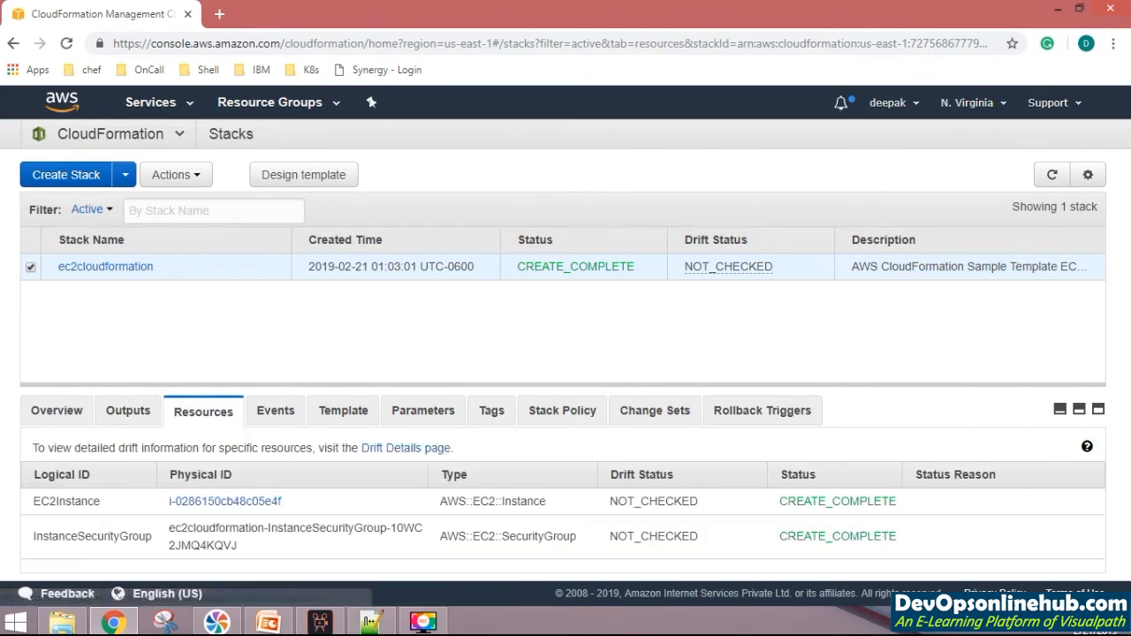
pyautogui.click(383, 625)
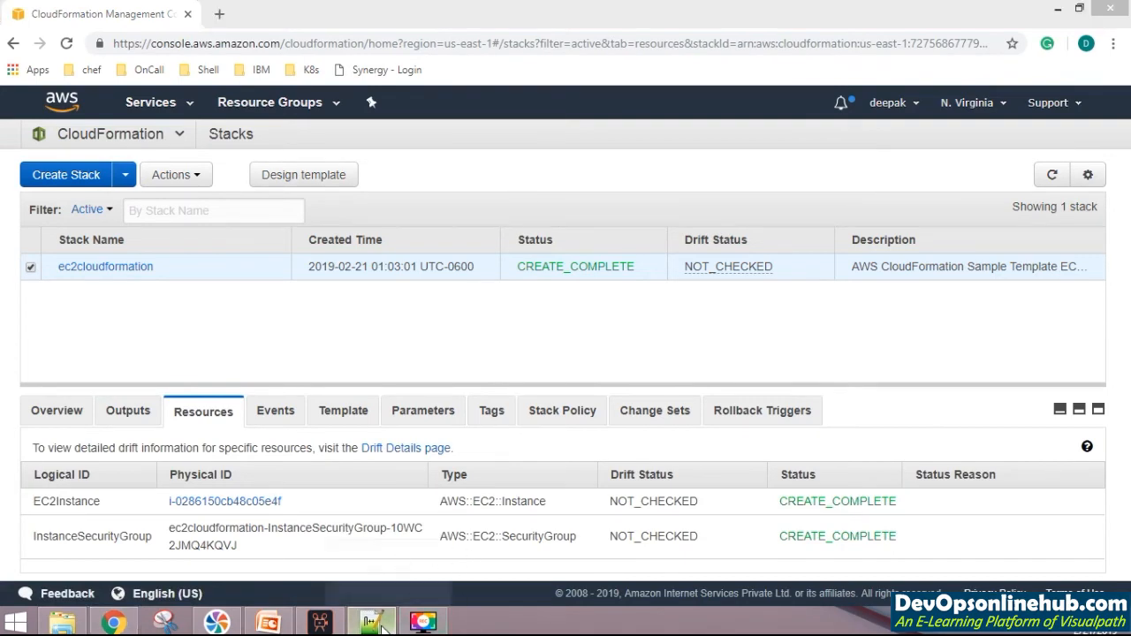
pyautogui.scroll(2, 170, 433)
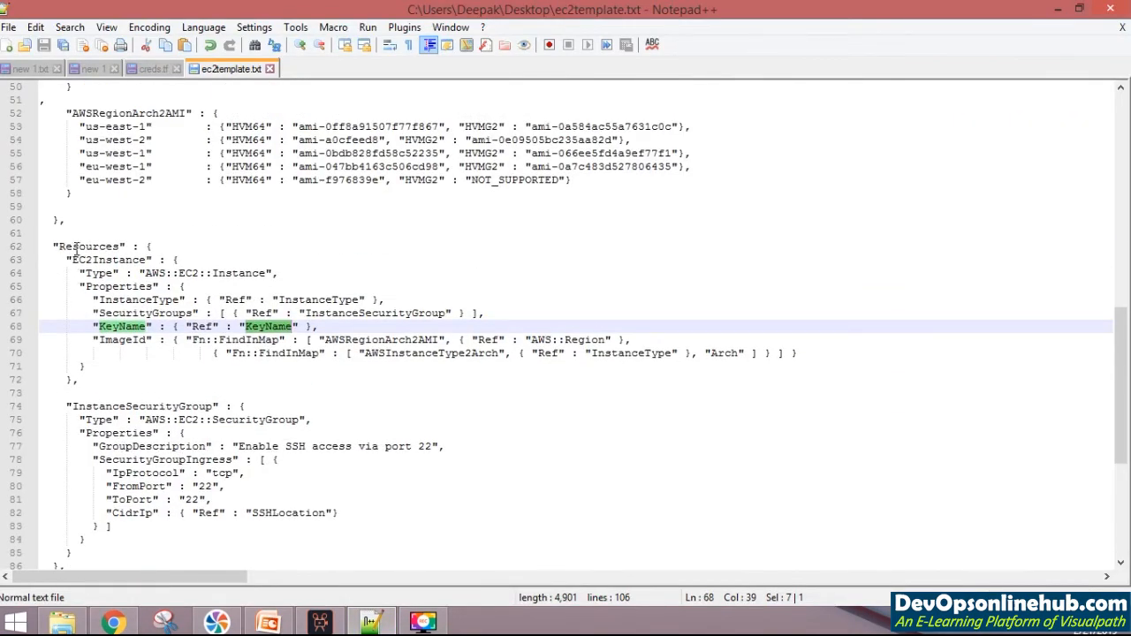
pyautogui.moveTo(56, 252); pyautogui.dragTo(79, 380)
pyautogui.moveTo(67, 260); pyautogui.dragTo(146, 260)
pyautogui.click(1060, 9)
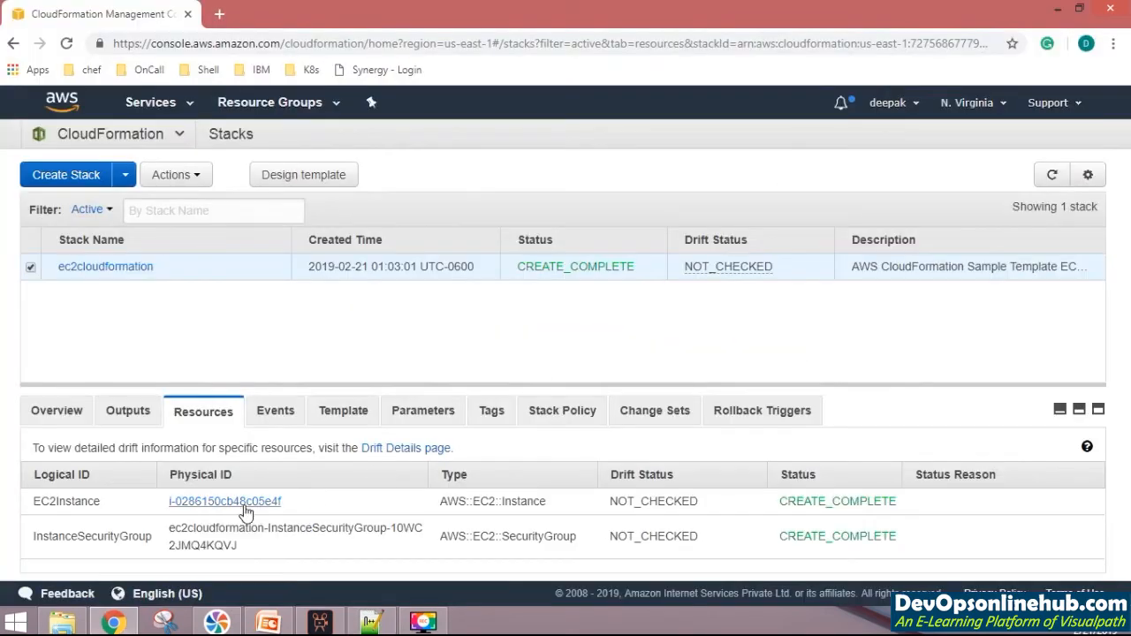
pyautogui.moveTo(104, 505); pyautogui.dragTo(33, 502)
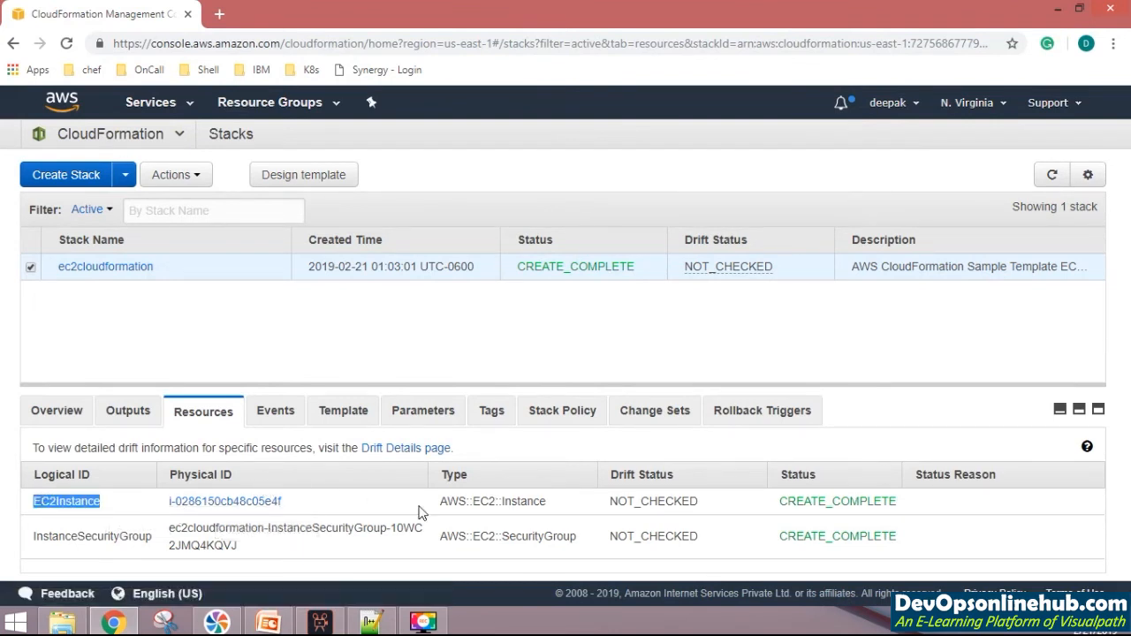
pyautogui.moveTo(238, 550); pyautogui.dragTo(172, 528)
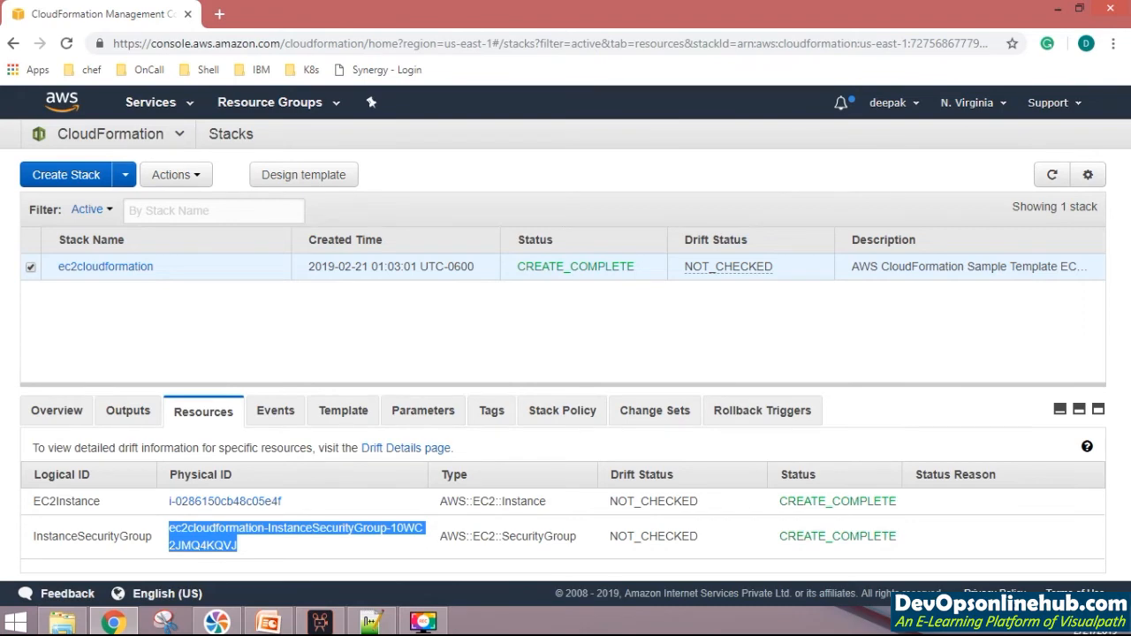
# Step: Examine the stack's event history for the stack, instance and security group creation
pyautogui.click(277, 416)
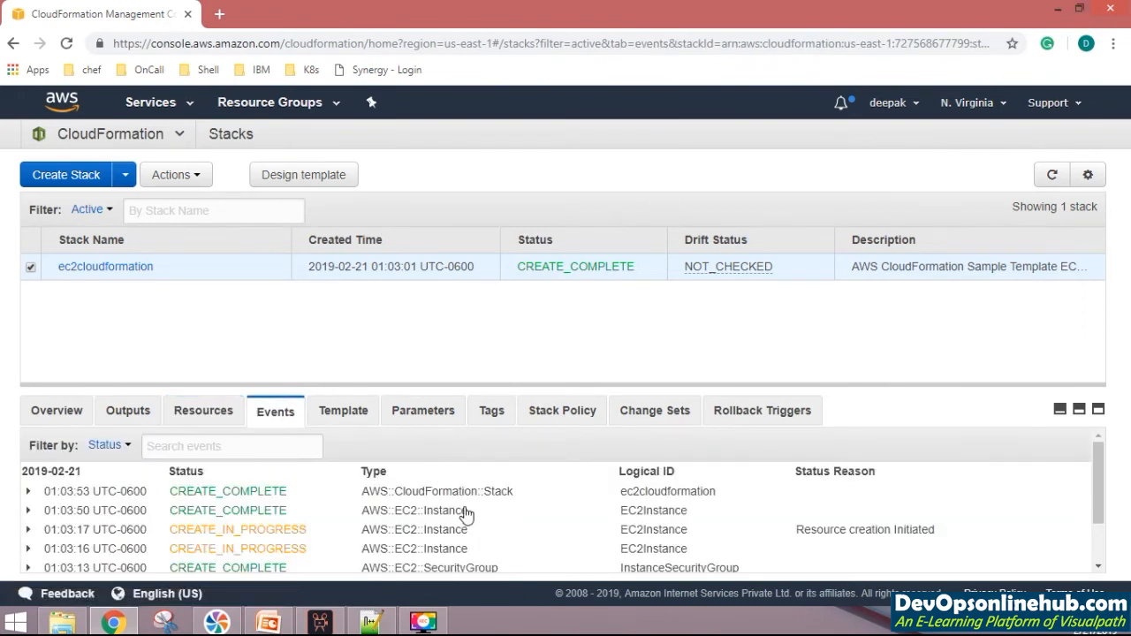
pyautogui.scroll(-2, 465, 507)
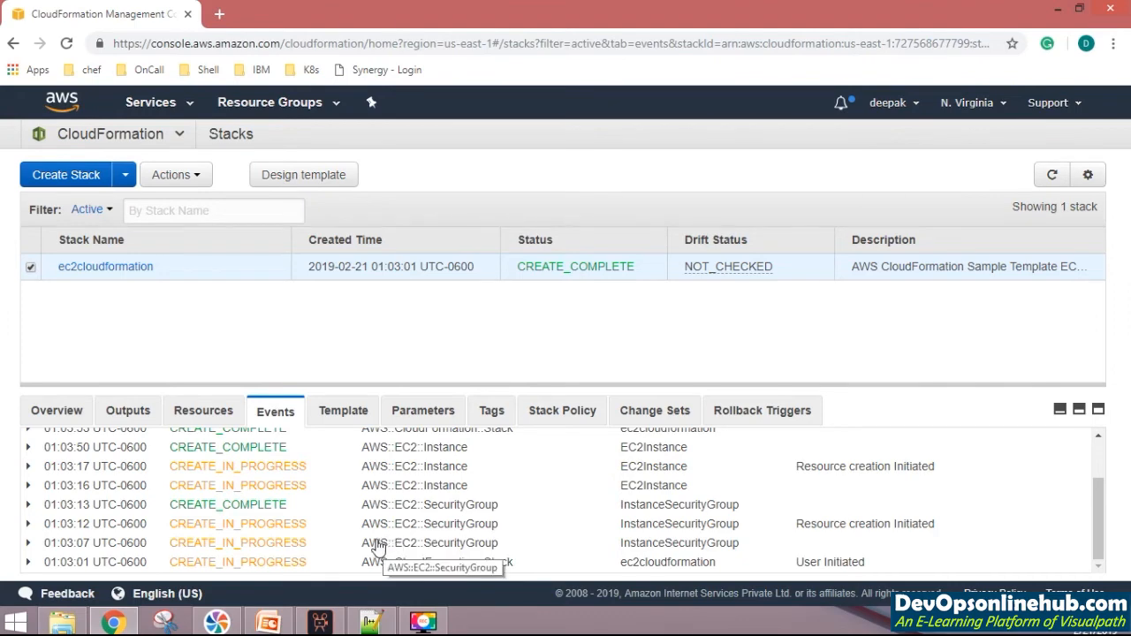
pyautogui.scroll(3, 493, 546)
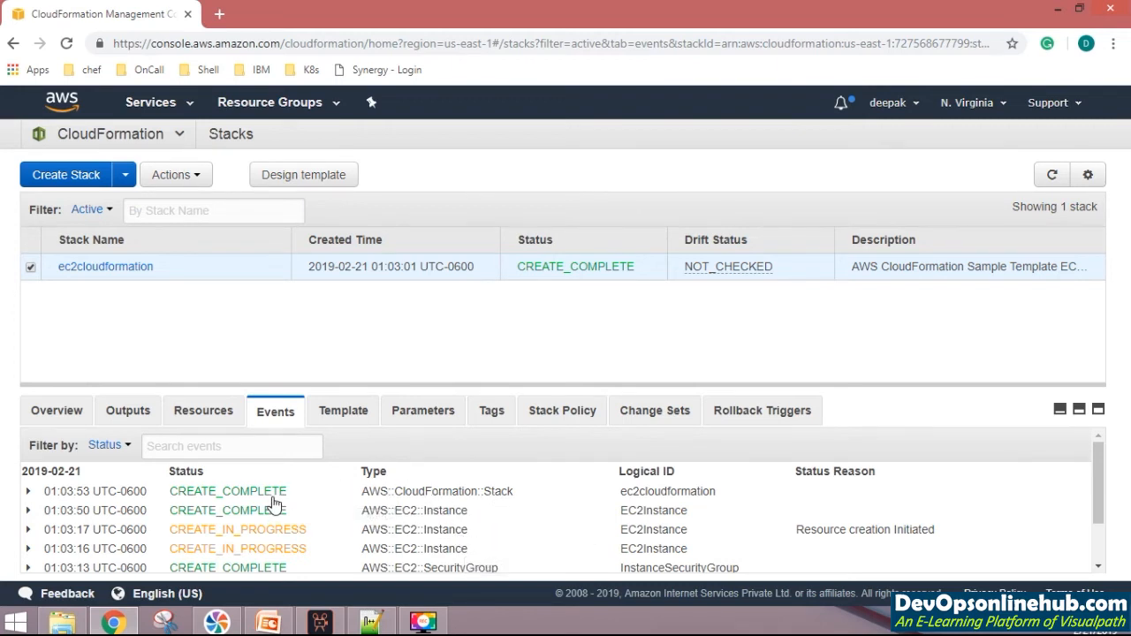
pyautogui.scroll(-2, 282, 503)
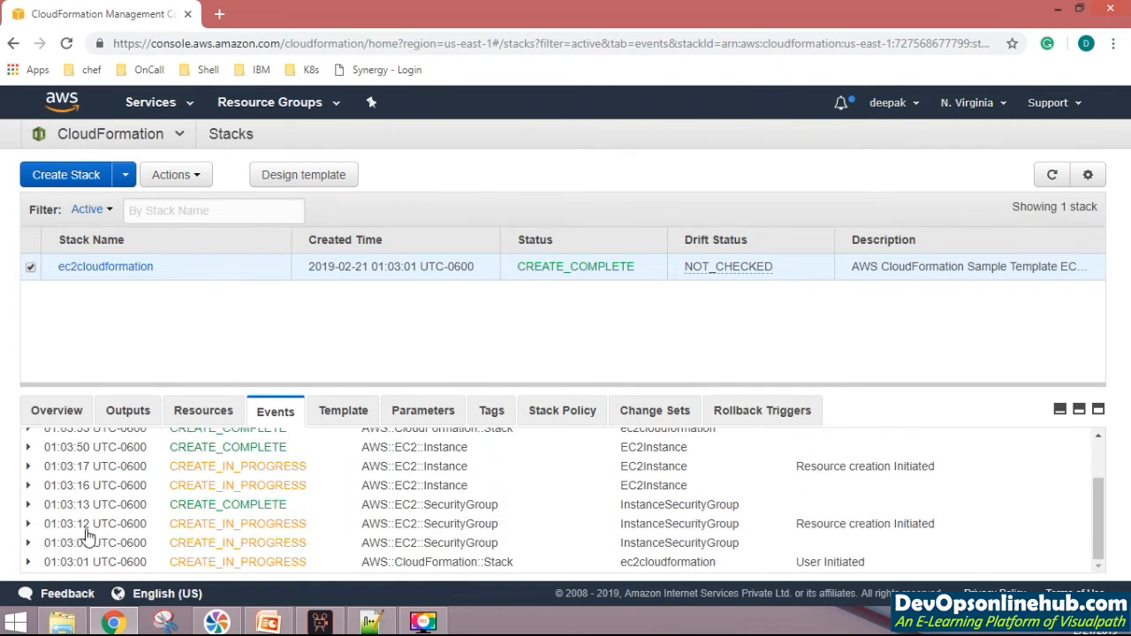
pyautogui.scroll(2, 84, 539)
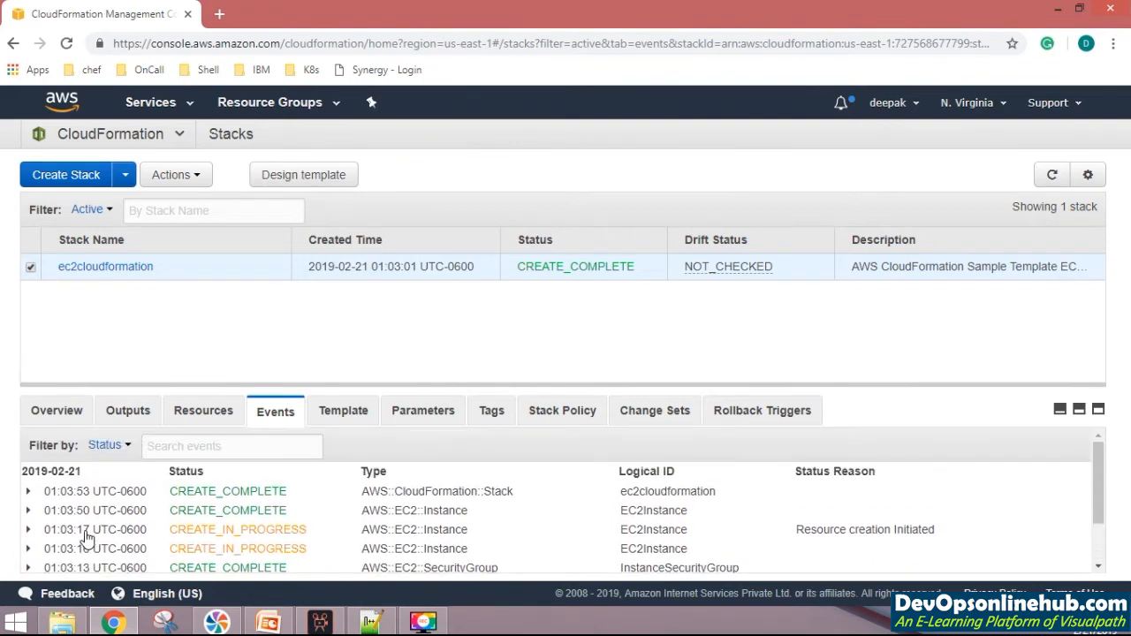
# Step: Read through the template code attached to the ec2cloudformation stack
pyautogui.click(344, 422)
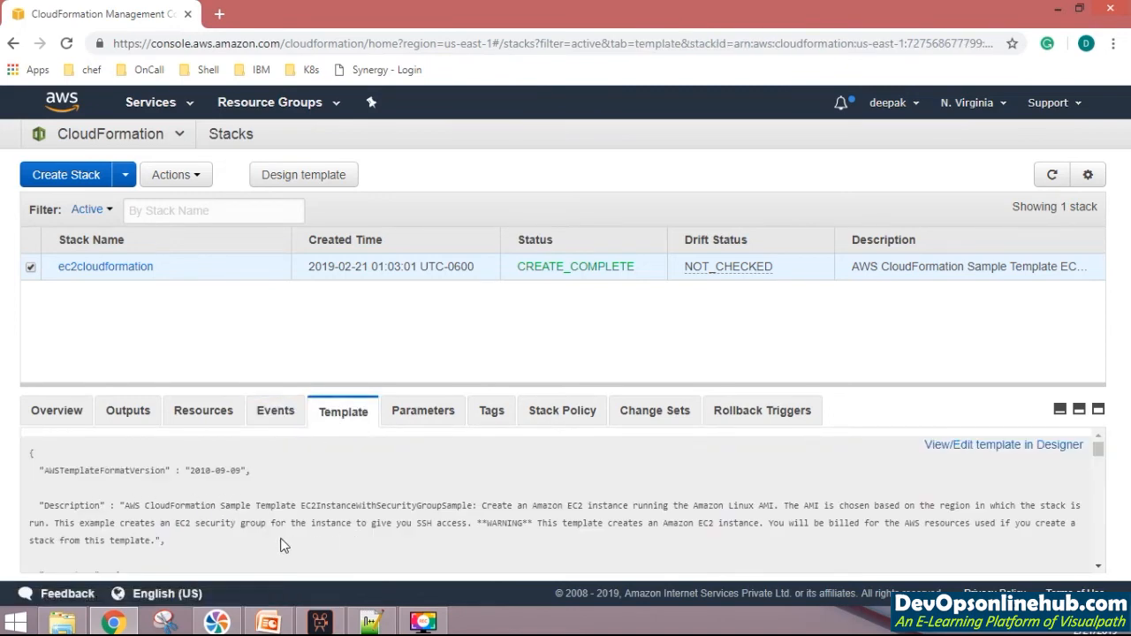
pyautogui.scroll(-15, 164, 493)
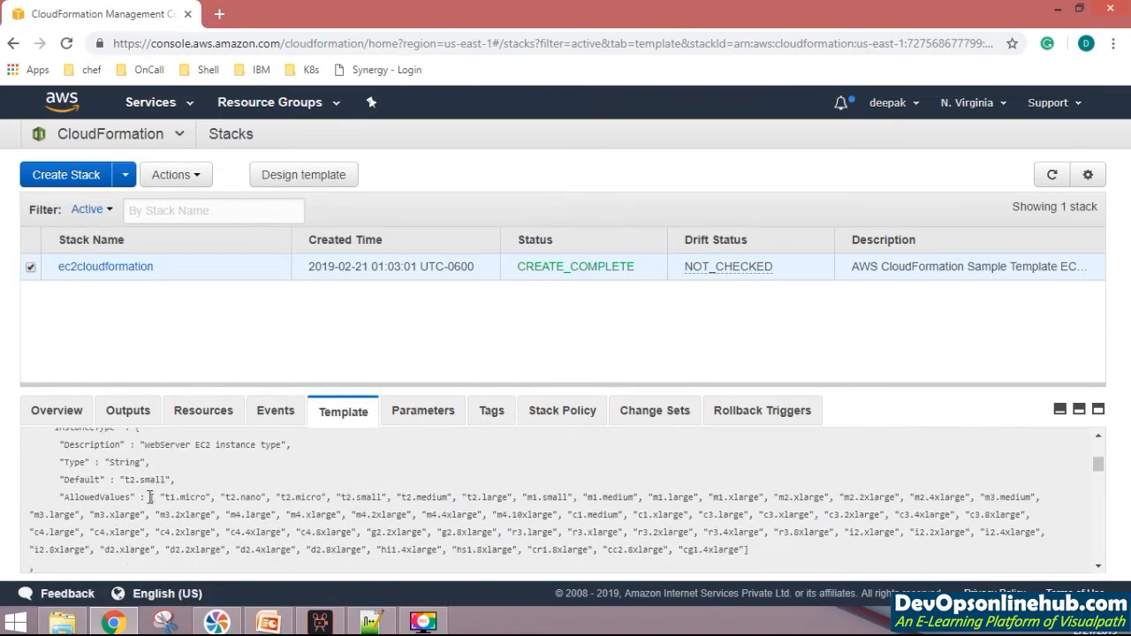
pyautogui.scroll(-10, 145, 499)
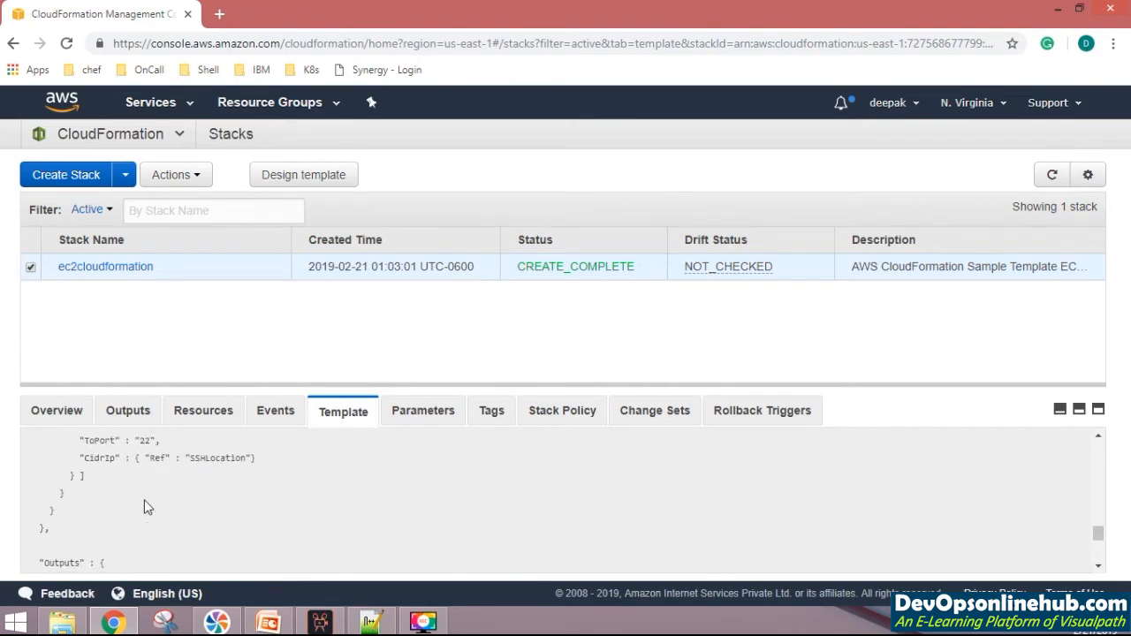
pyautogui.scroll(12, 141, 507)
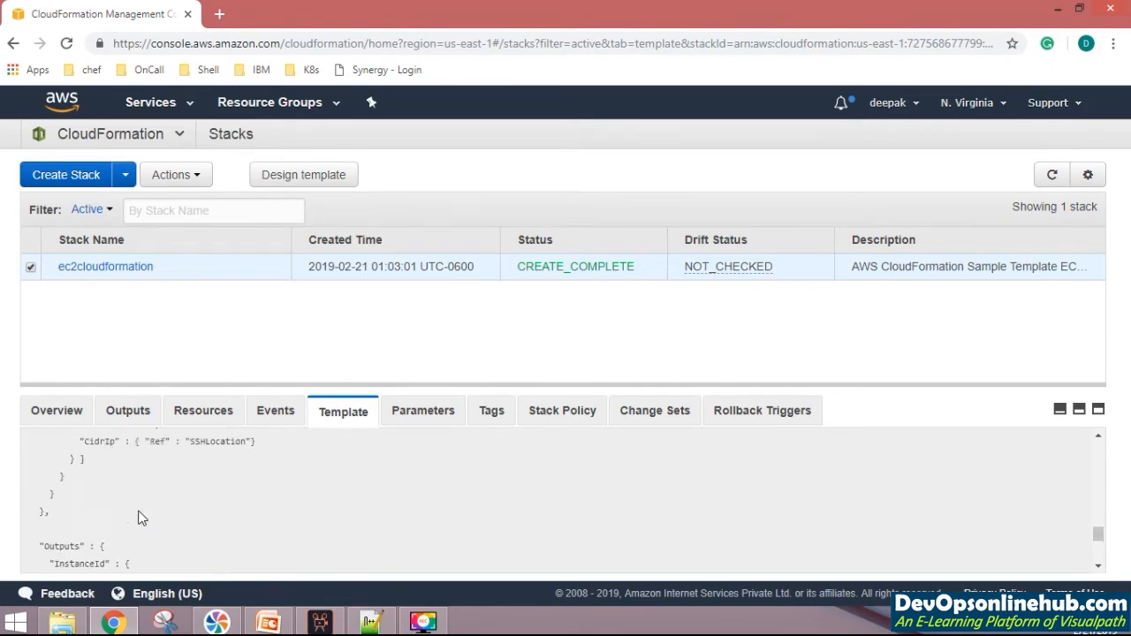
pyautogui.scroll(8, 139, 519)
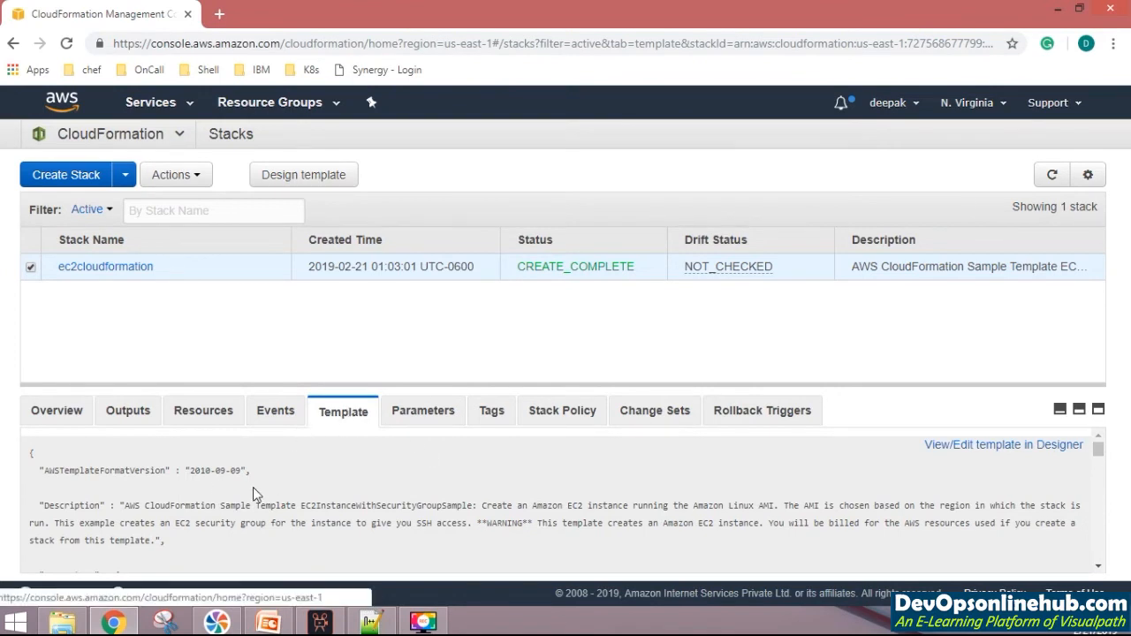
pyautogui.scroll(-3, 204, 490)
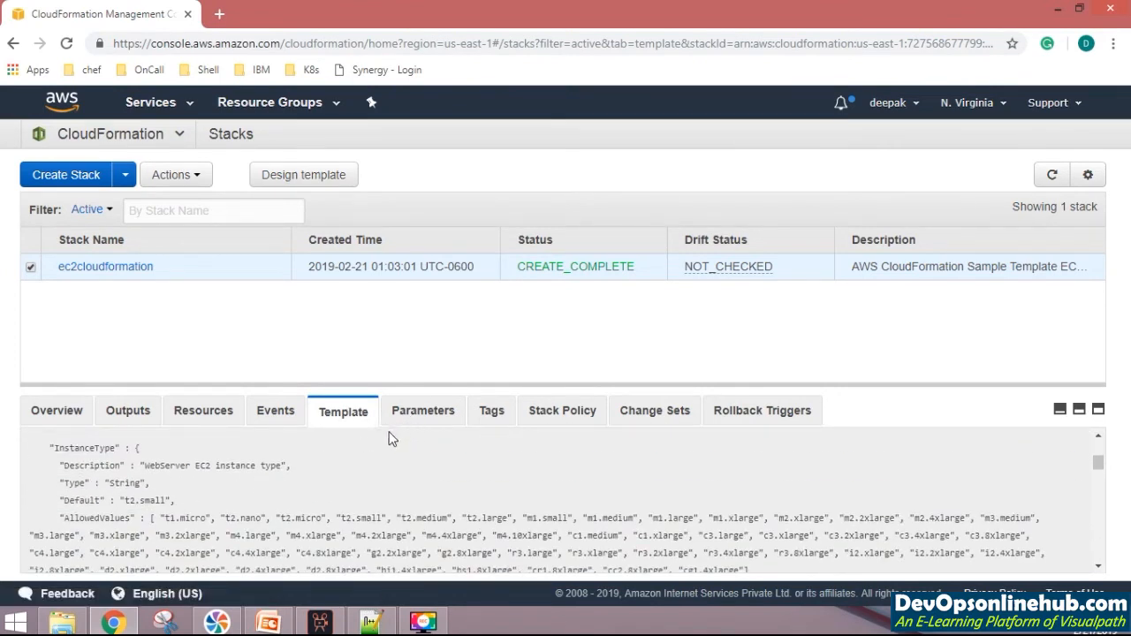
# Step: Examine the stack's InstanceType, KeyName and SSHLocation parameters, and open its tags
pyautogui.click(425, 413)
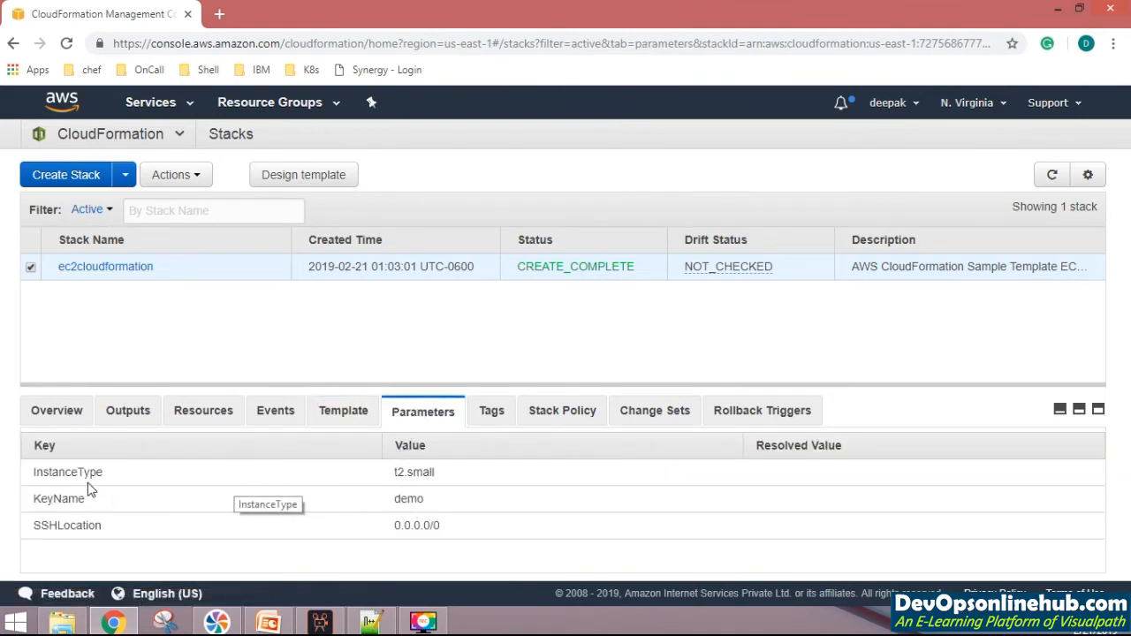
pyautogui.doubleClick(56, 472)
pyautogui.moveTo(62, 499); pyautogui.dragTo(66, 500)
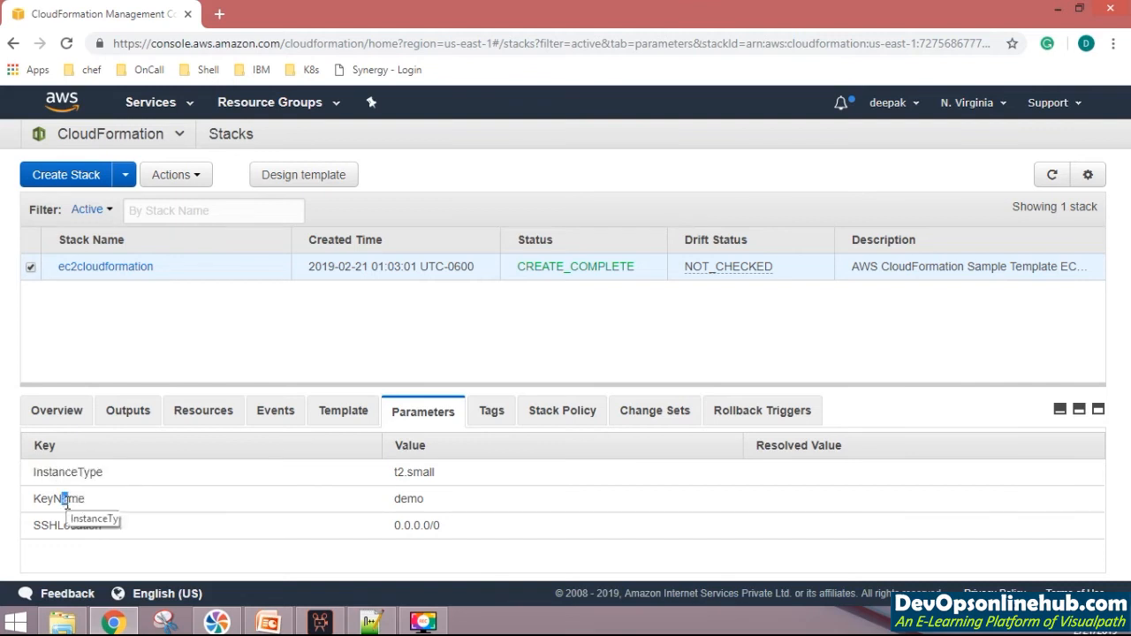
pyautogui.doubleClick(79, 525)
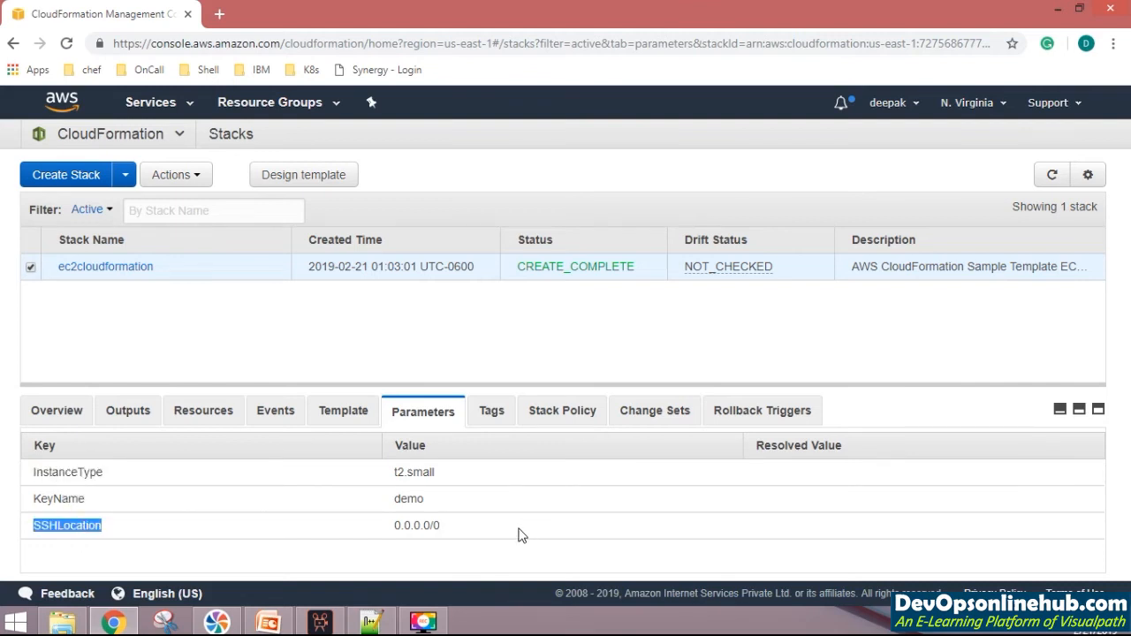
pyautogui.moveTo(481, 532); pyautogui.dragTo(352, 473)
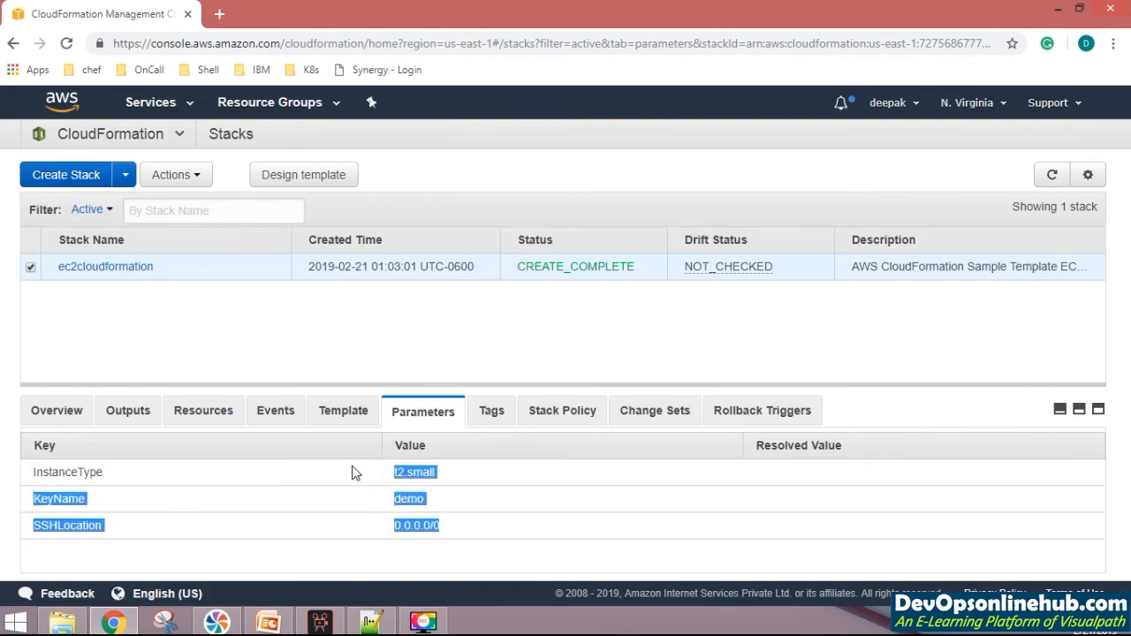
pyautogui.click(489, 419)
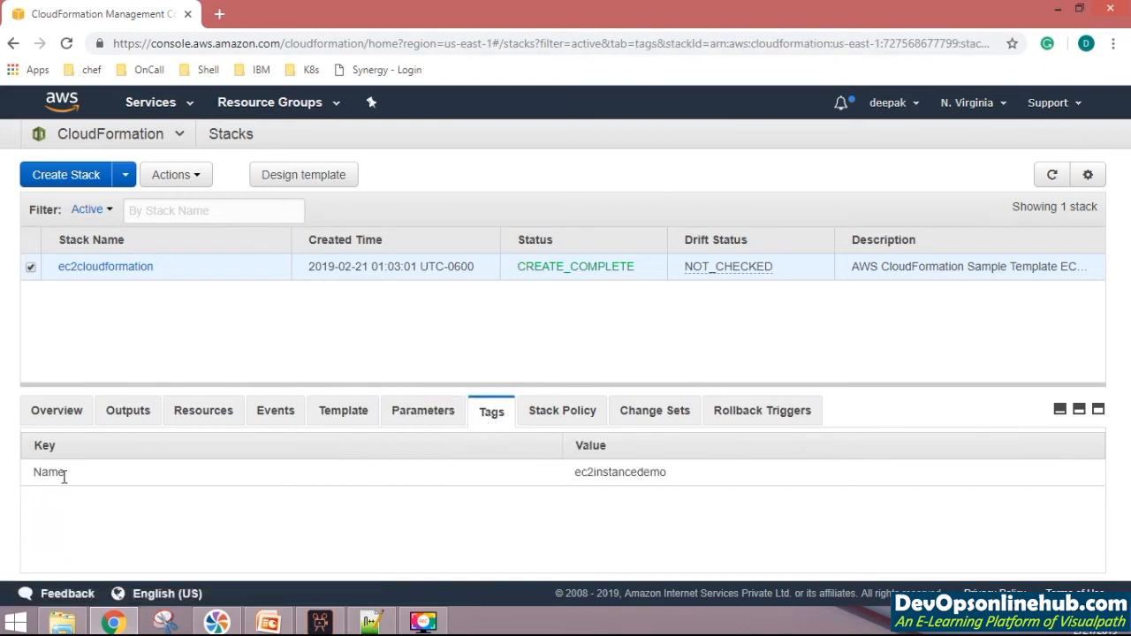
# Step: Examine the stack's Name tag, stack policy, change sets and rollback triggers, and revisit its outputs and overview
pyautogui.moveTo(44, 475); pyautogui.dragTo(33, 479)
pyautogui.moveTo(667, 476); pyautogui.dragTo(589, 472)
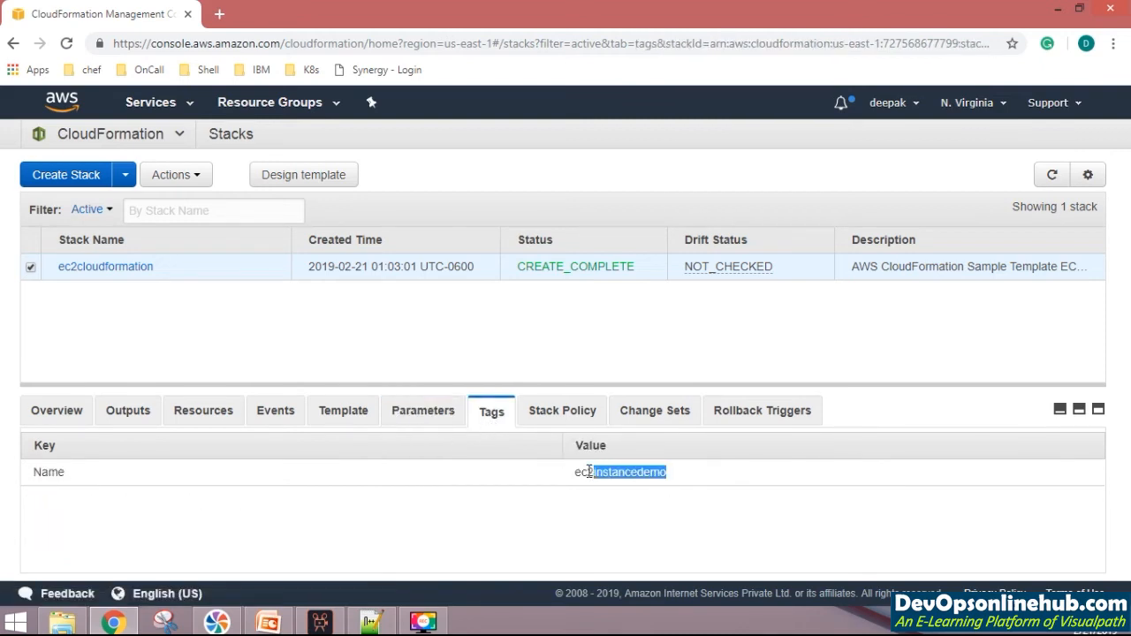
pyautogui.click(559, 416)
pyautogui.click(663, 417)
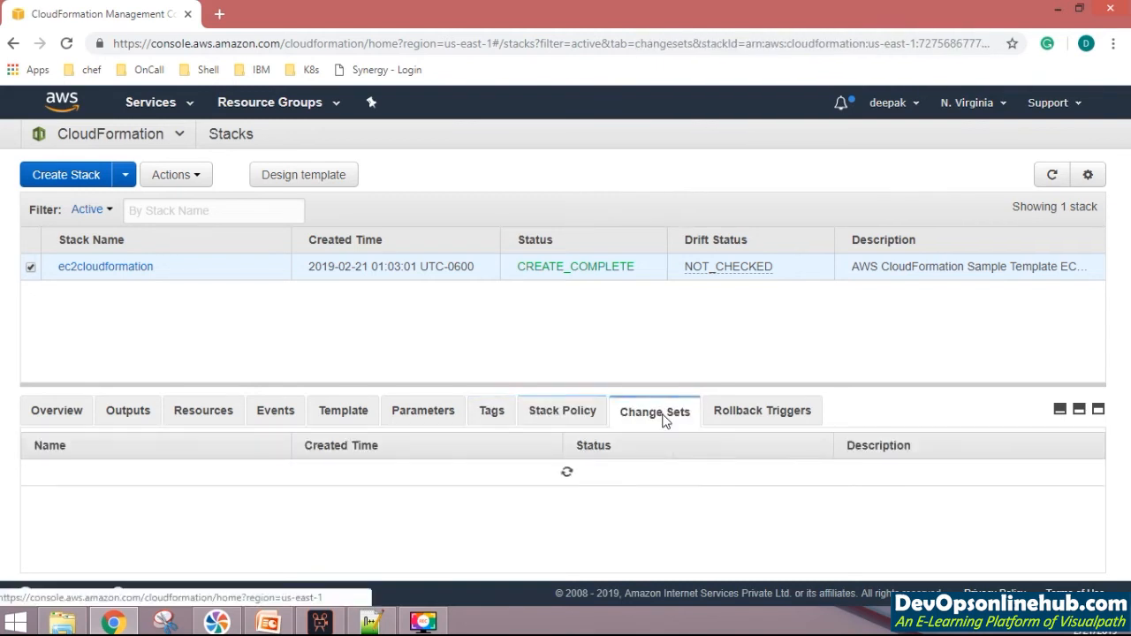
pyautogui.click(762, 413)
pyautogui.click(563, 416)
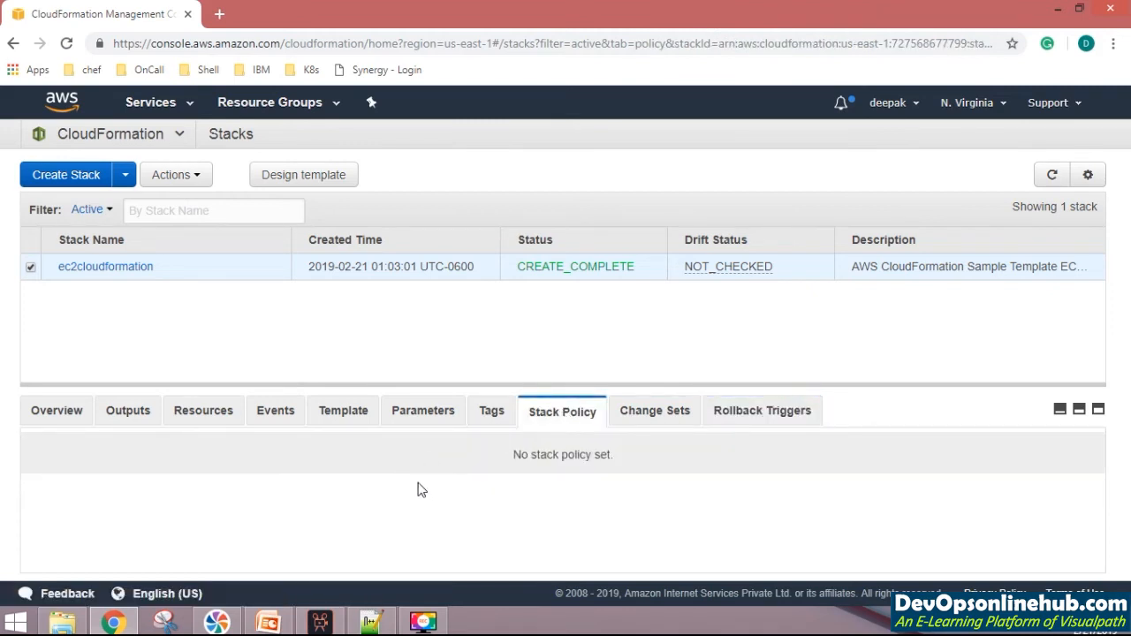
pyautogui.click(144, 412)
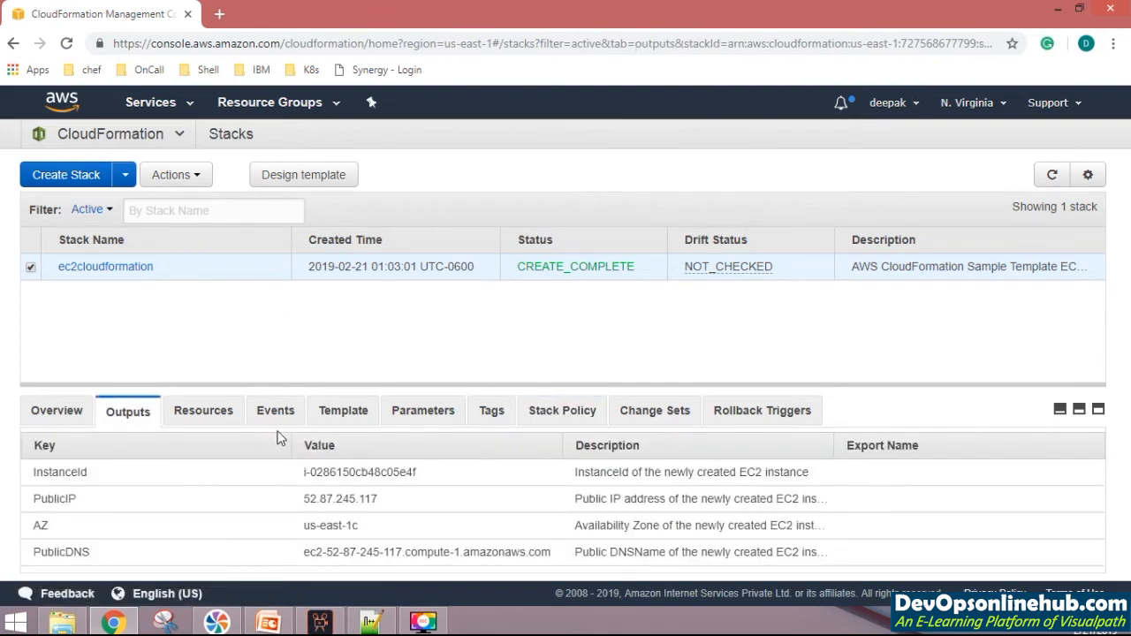
pyautogui.click(60, 415)
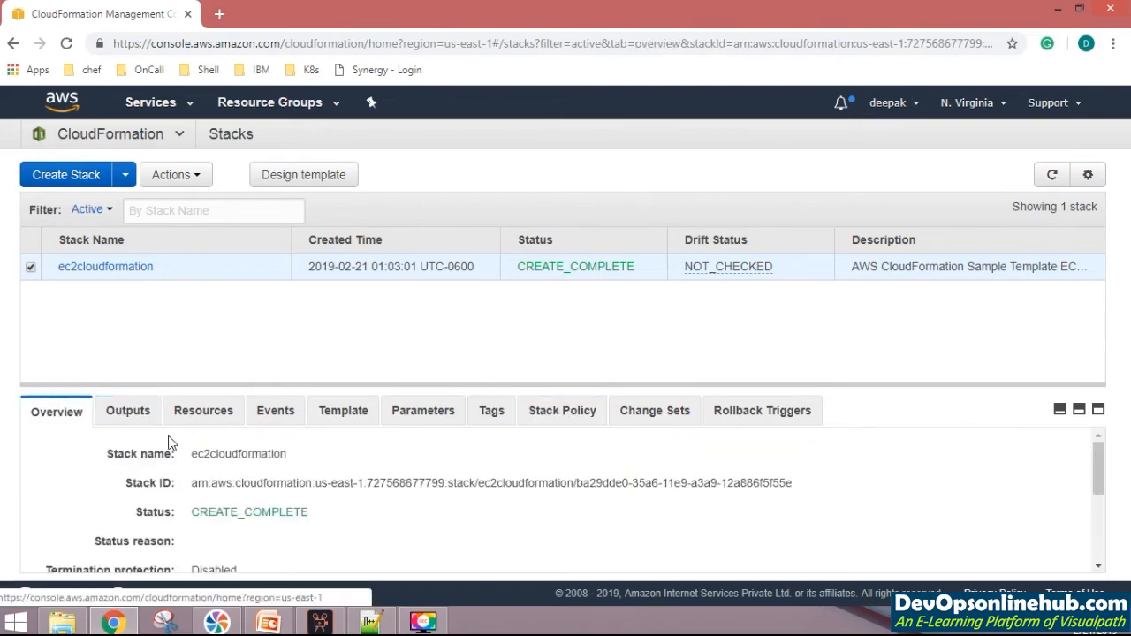
# Step: Open the stack's EC2Instance resource in a separate browser tab from the stack's resources
pyautogui.click(212, 416)
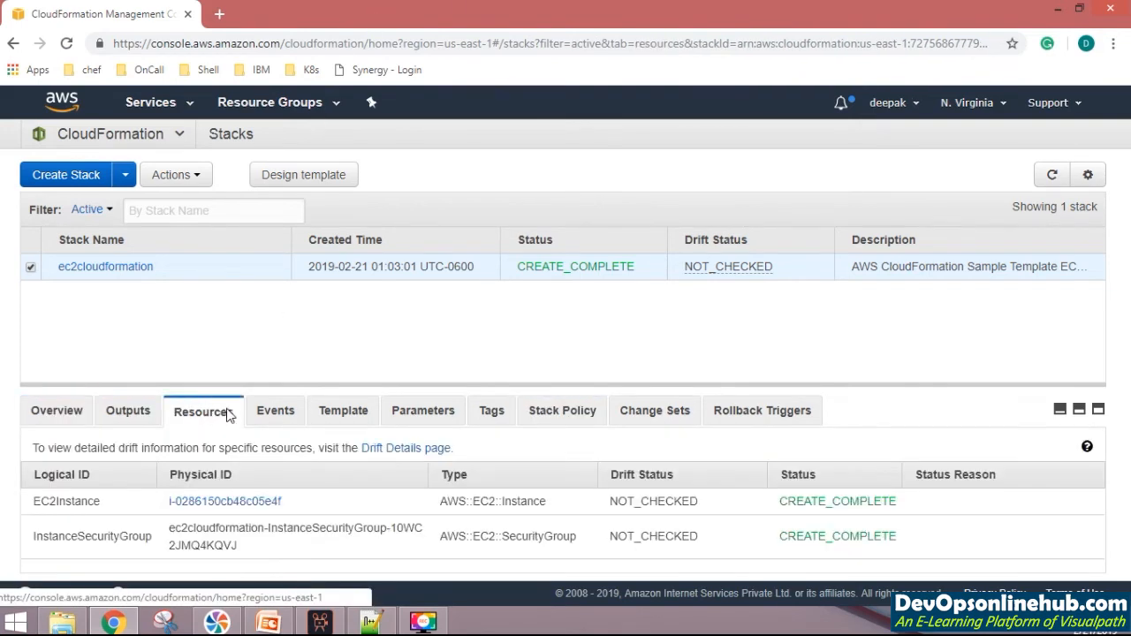
pyautogui.rightClick(247, 503)
pyautogui.click(323, 373)
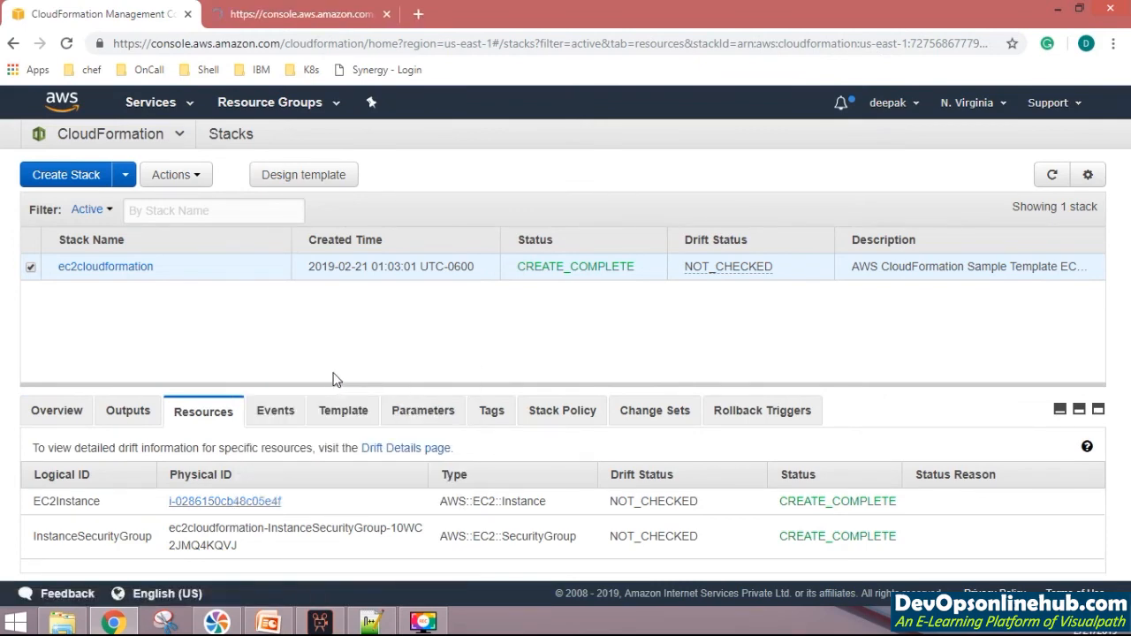
pyautogui.click(288, 13)
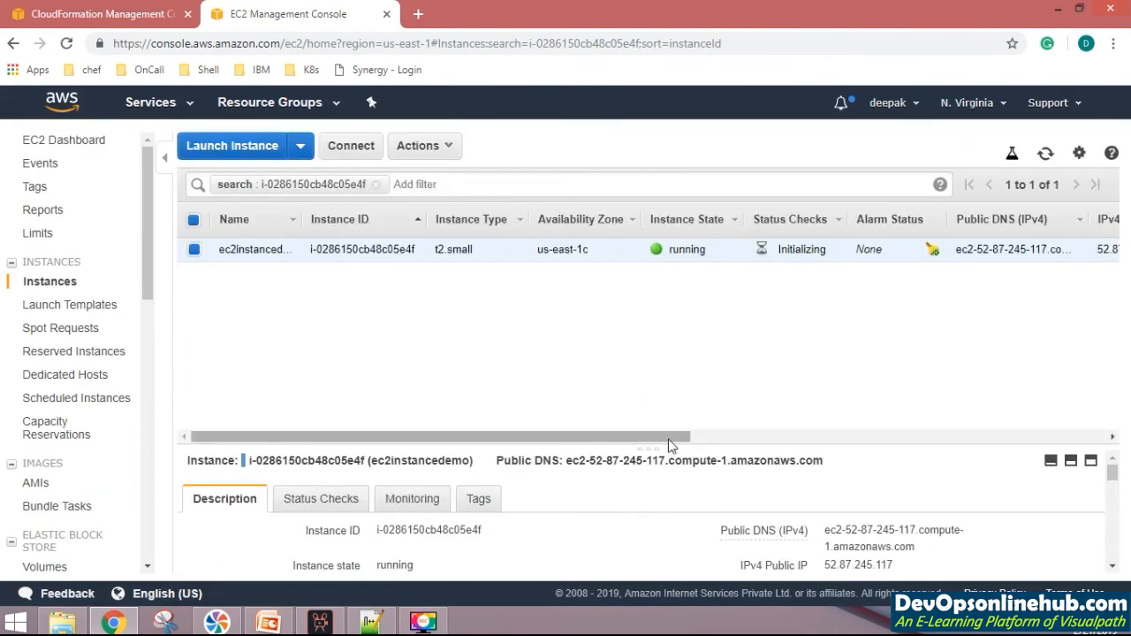
# Step: Examine the ec2instancedemo instance's status, security group, AMI and key pair name in its description
pyautogui.moveTo(670, 439)
pyautogui.mouseDown()
pyautogui.moveTo(699, 440)
pyautogui.moveTo(670, 439)
pyautogui.mouseUp()
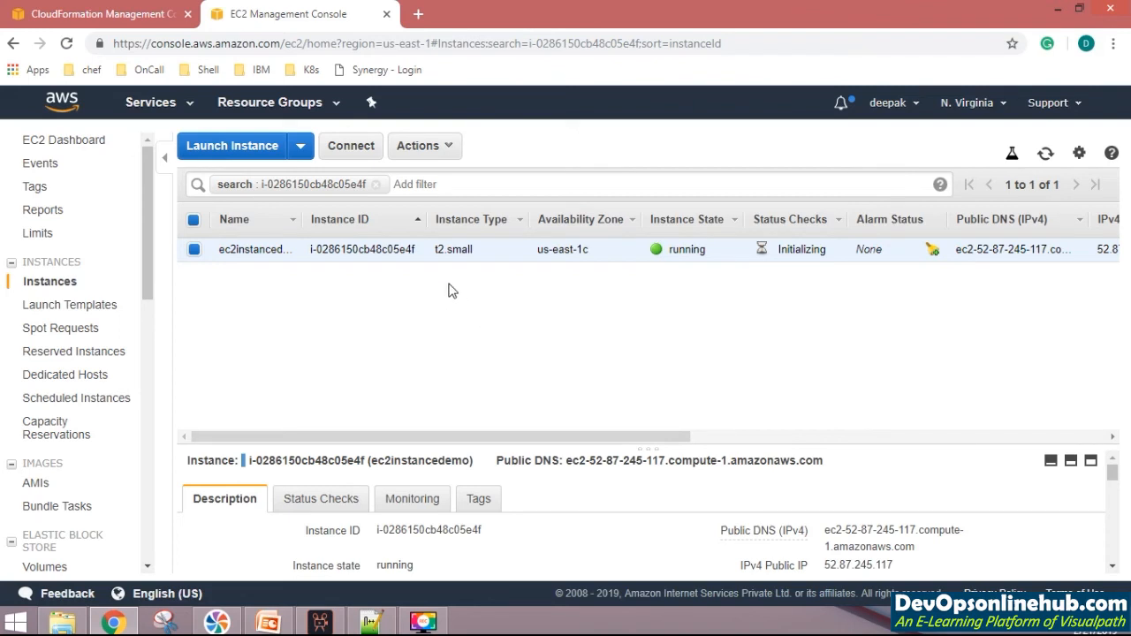
pyautogui.scroll(-5, 523, 536)
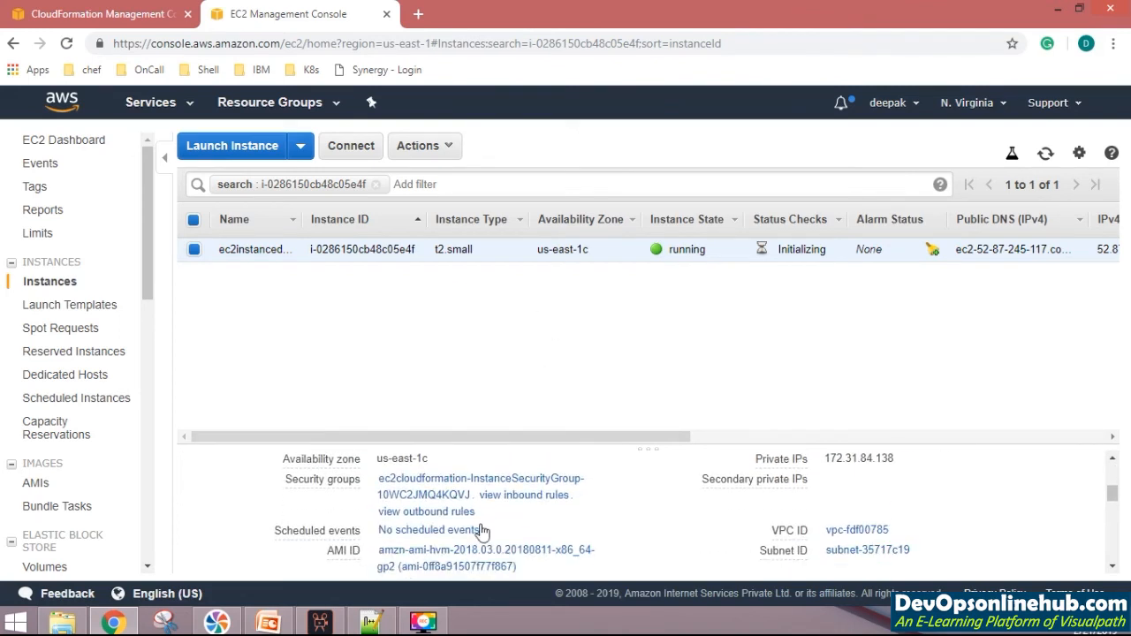
pyautogui.scroll(-5, 482, 530)
pyautogui.scroll(2, 416, 535)
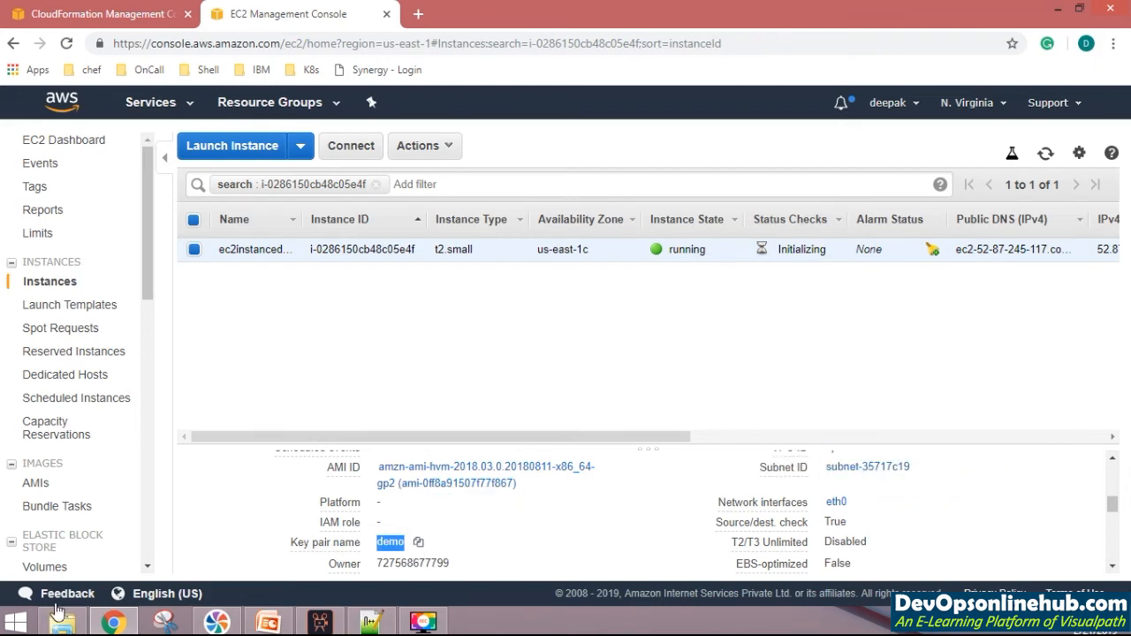
# Step: Search Windows for putty and launch PuTTYgen
pyautogui.click(20, 624)
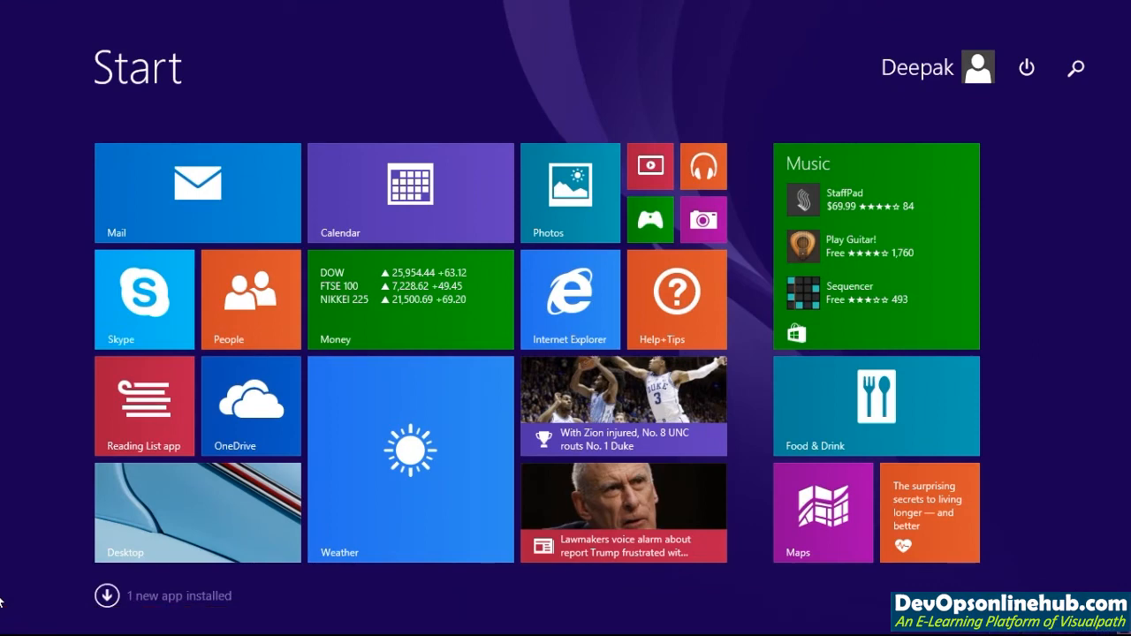
pyautogui.click(1076, 68)
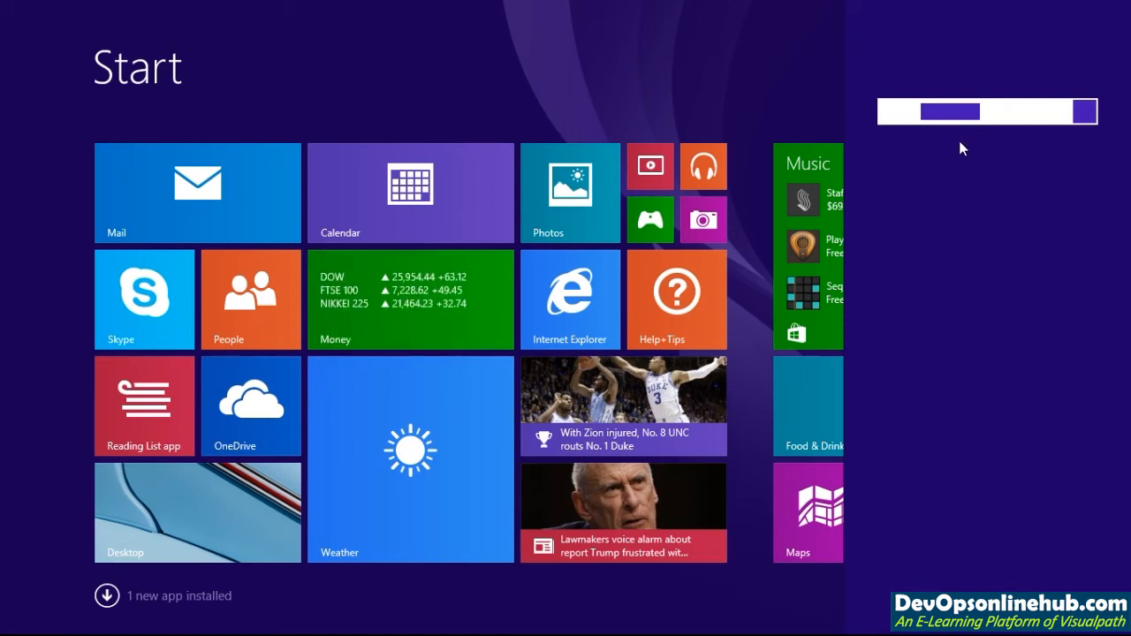
pyautogui.write('utty')
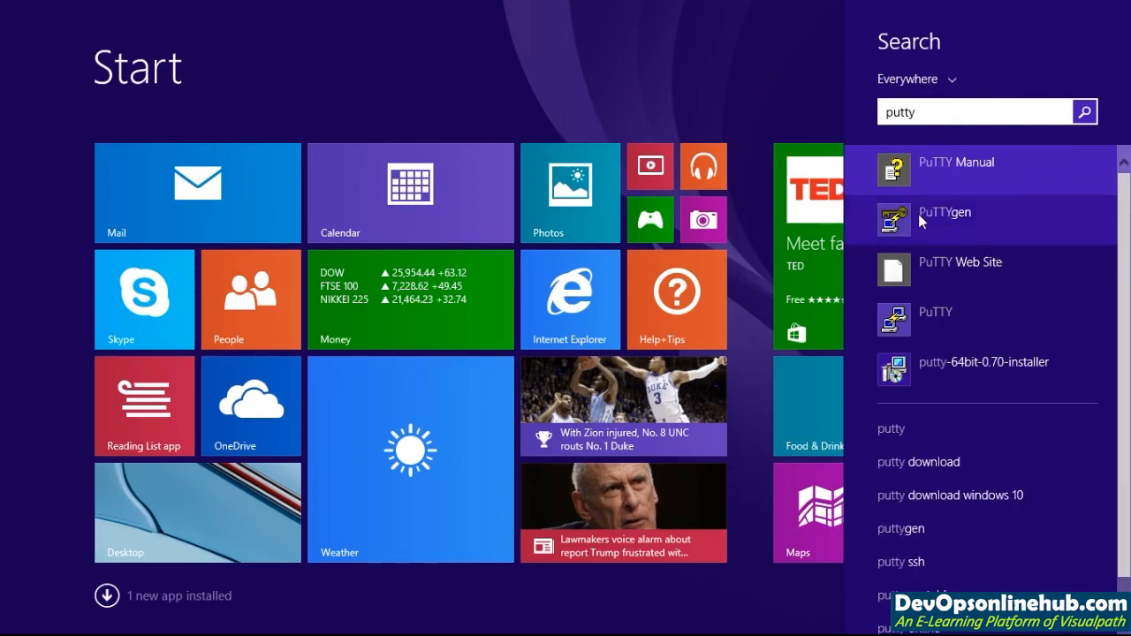
pyautogui.click(933, 214)
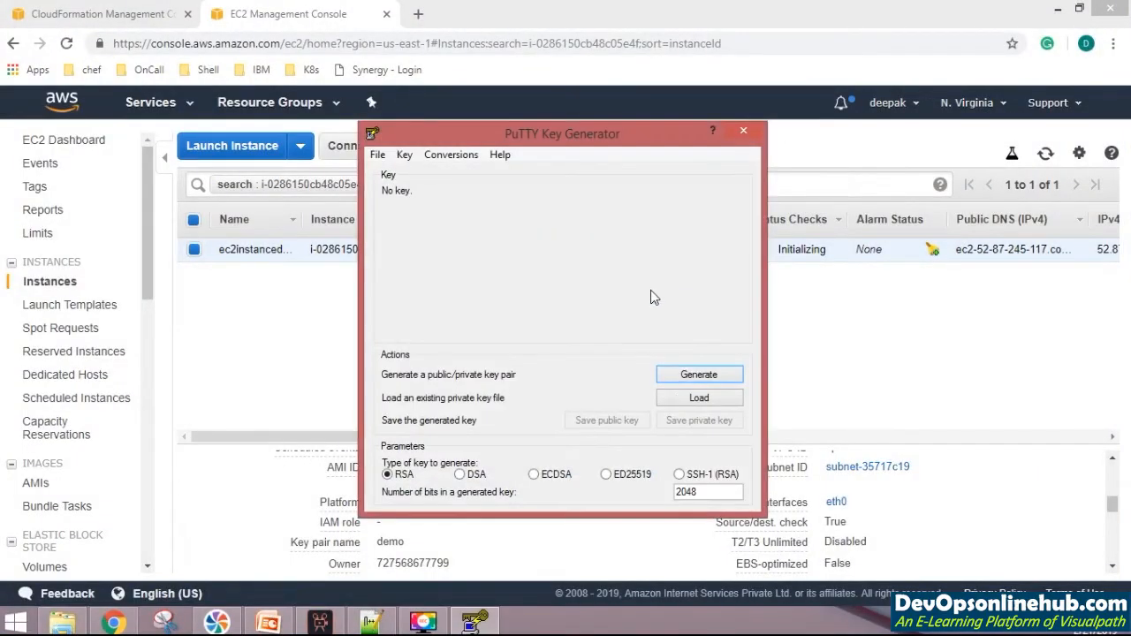
# Step: Load the demo.pem private key from the Desktop into PuTTYgen, showing all file types to find it
pyautogui.click(697, 399)
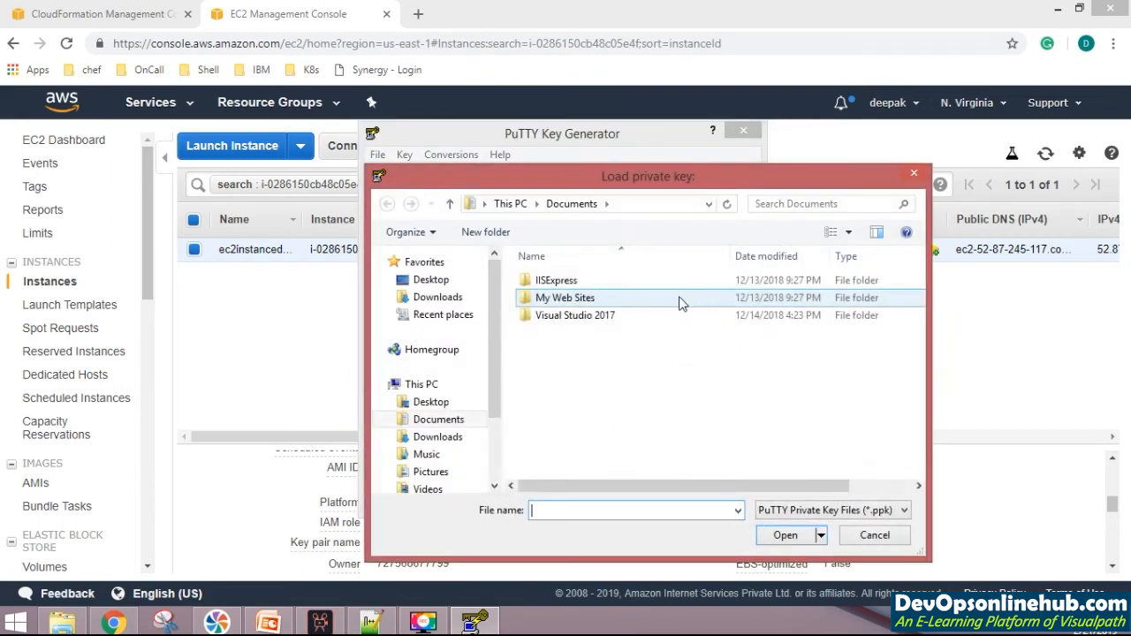
pyautogui.click(431, 279)
pyautogui.click(831, 510)
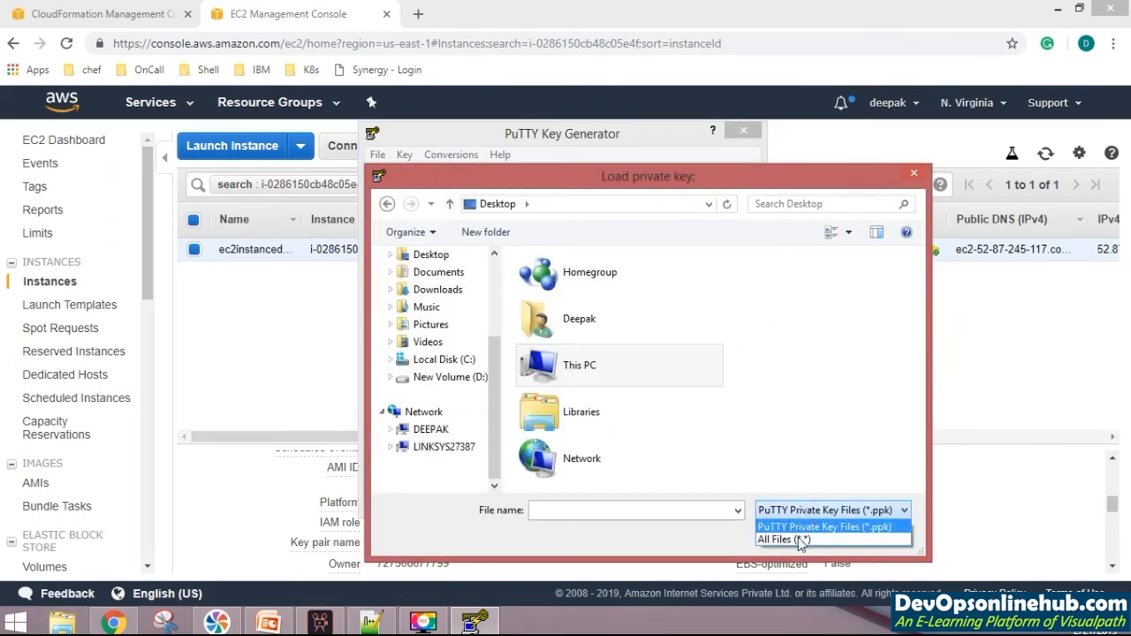
pyautogui.click(798, 535)
pyautogui.moveTo(919, 292); pyautogui.dragTo(928, 428)
pyautogui.doubleClick(630, 427)
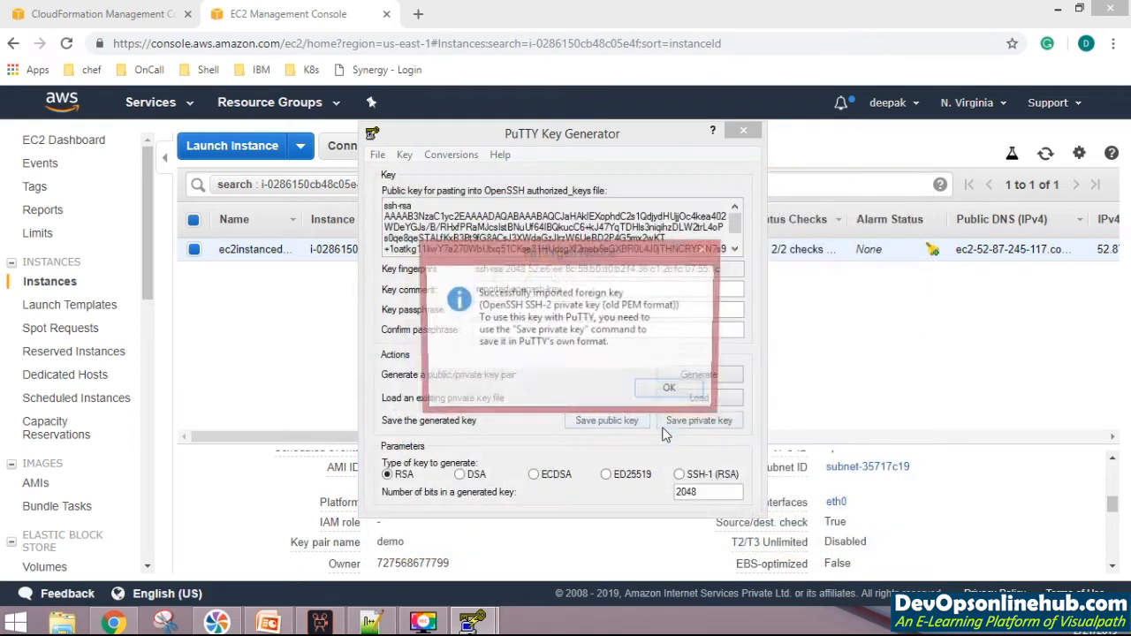
pyautogui.click(659, 392)
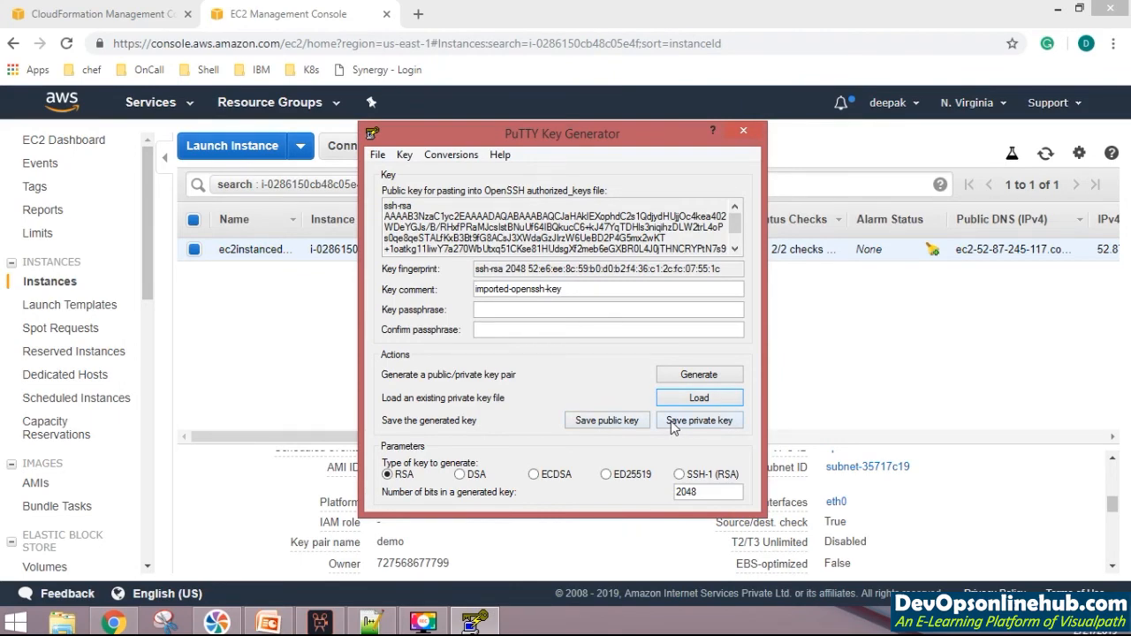
# Step: Save the private key without a passphrase as demo in .ppk format on the Desktop, and close PuTTYgen
pyautogui.click(672, 424)
pyautogui.click(592, 381)
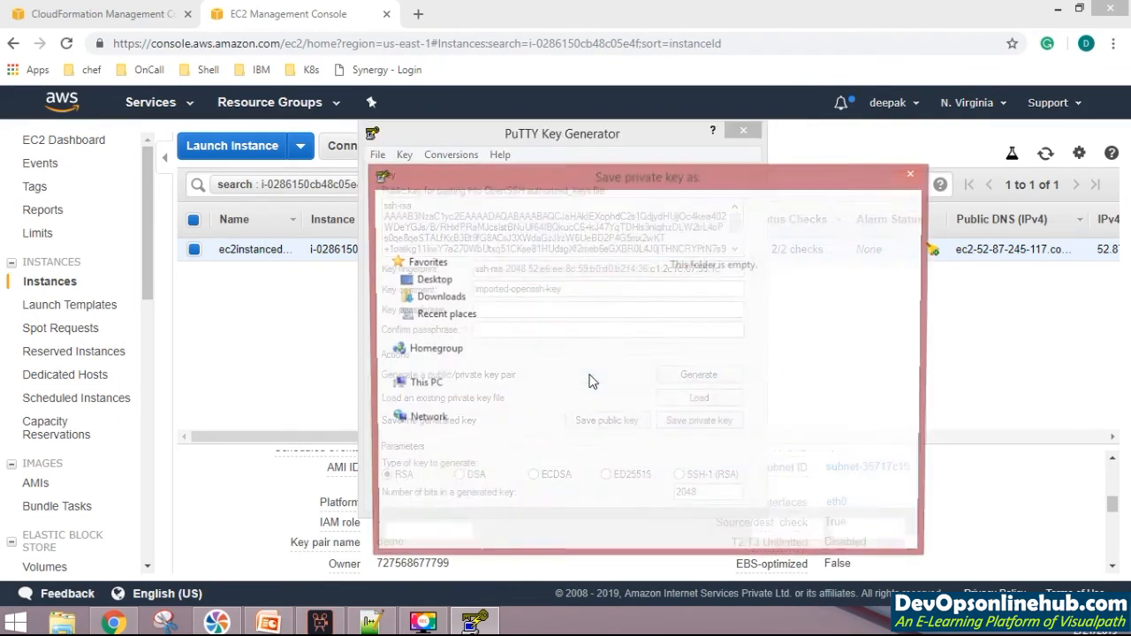
pyautogui.write('demo')
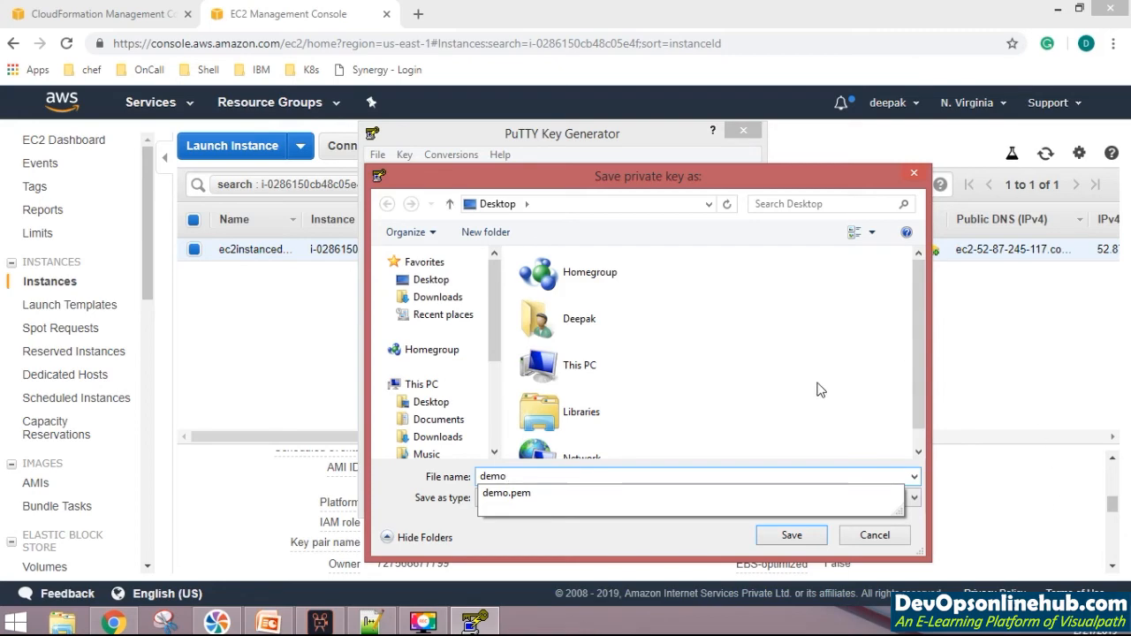
pyautogui.click(921, 380)
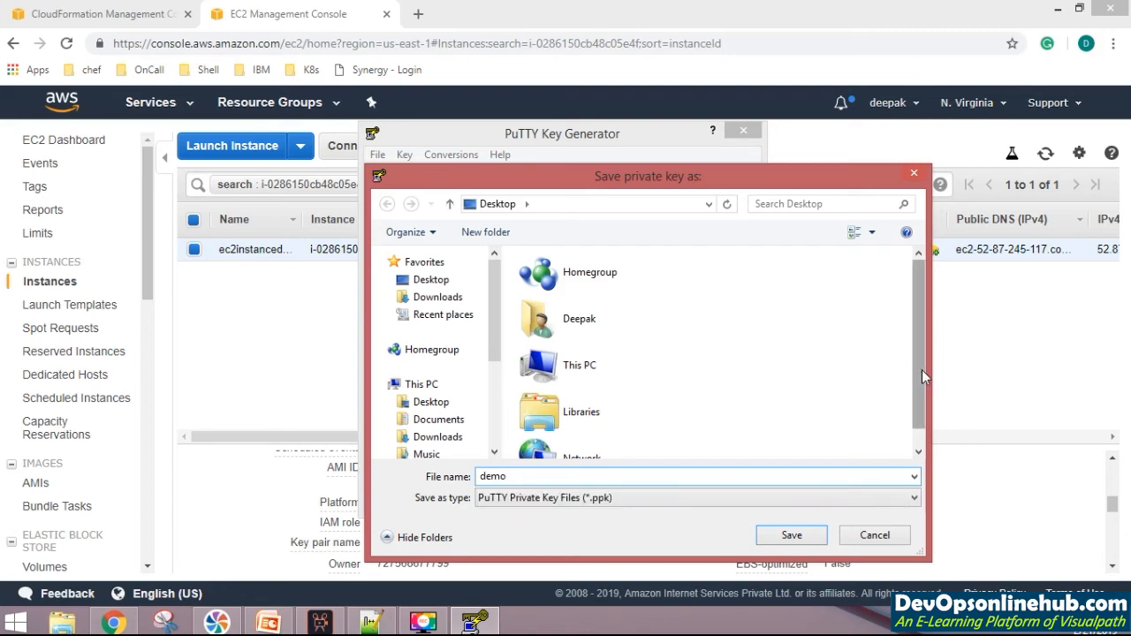
pyautogui.click(798, 536)
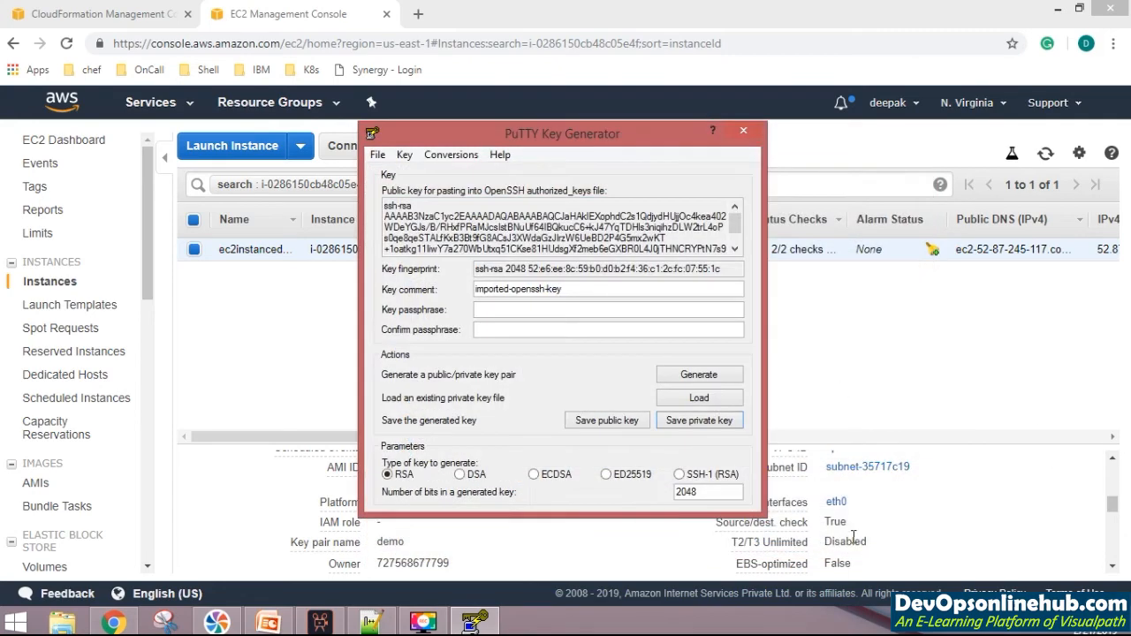
pyautogui.click(746, 130)
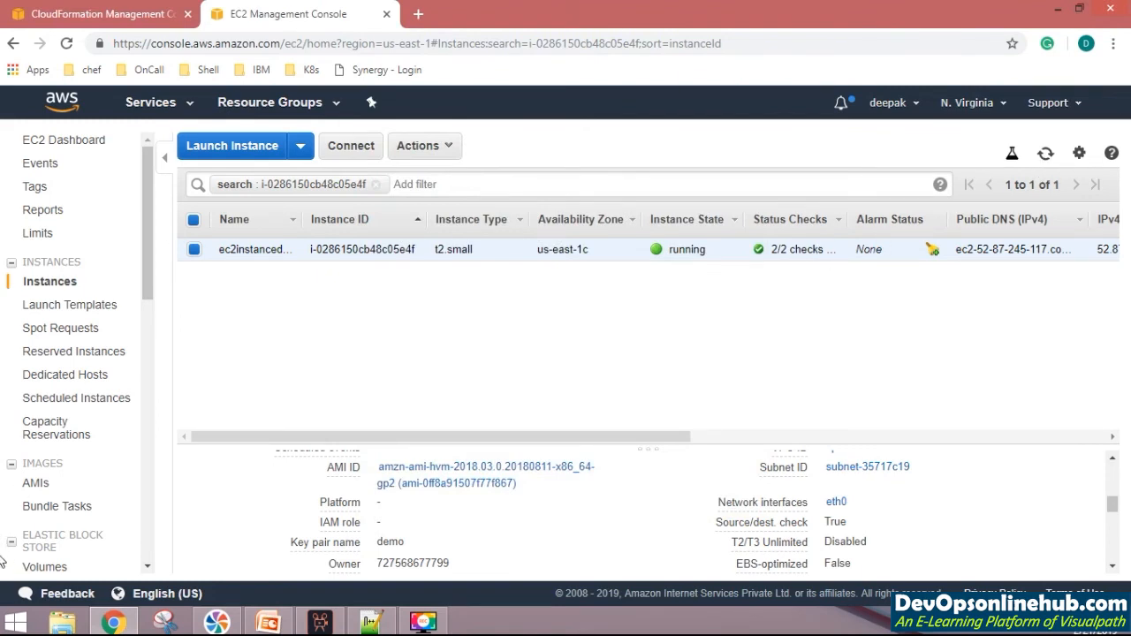
# Step: Launch PuTTY and set its host name to the EC2 instance's IPv4 public IP, 52.87.245.117
pyautogui.click(15, 621)
pyautogui.write('puttygen')
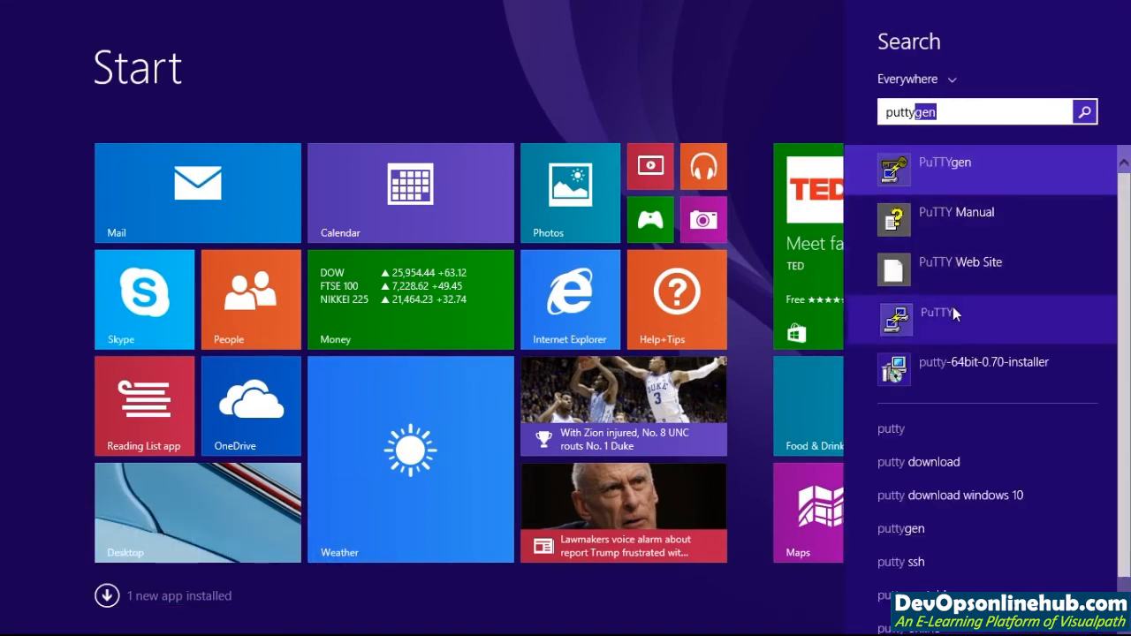
pyautogui.click(953, 310)
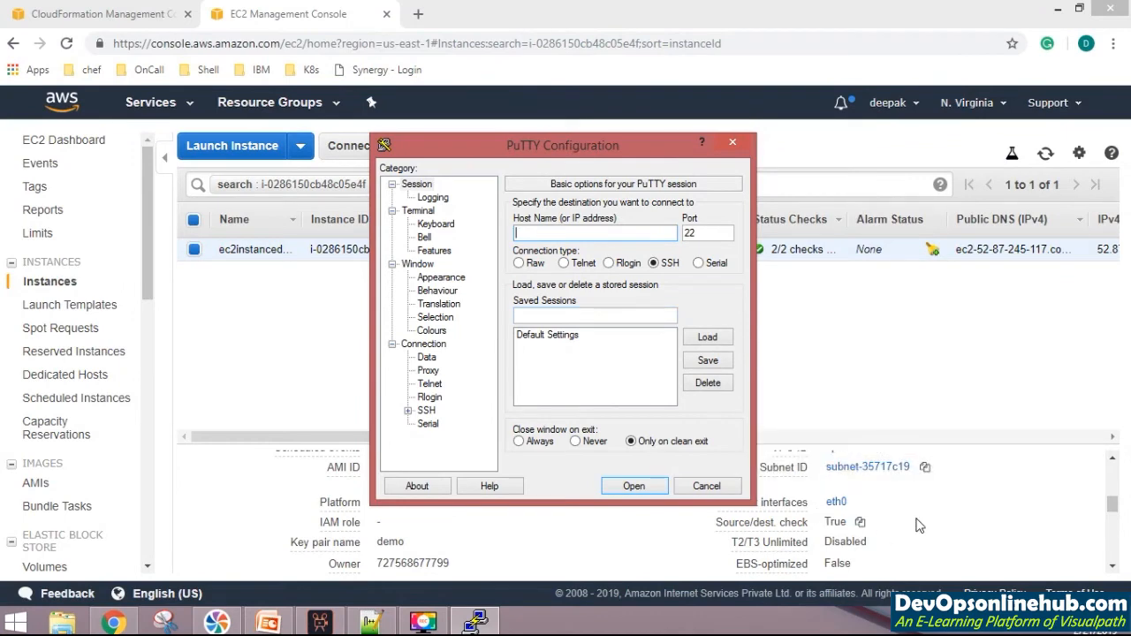
pyautogui.moveTo(1114, 508); pyautogui.dragTo(1113, 473)
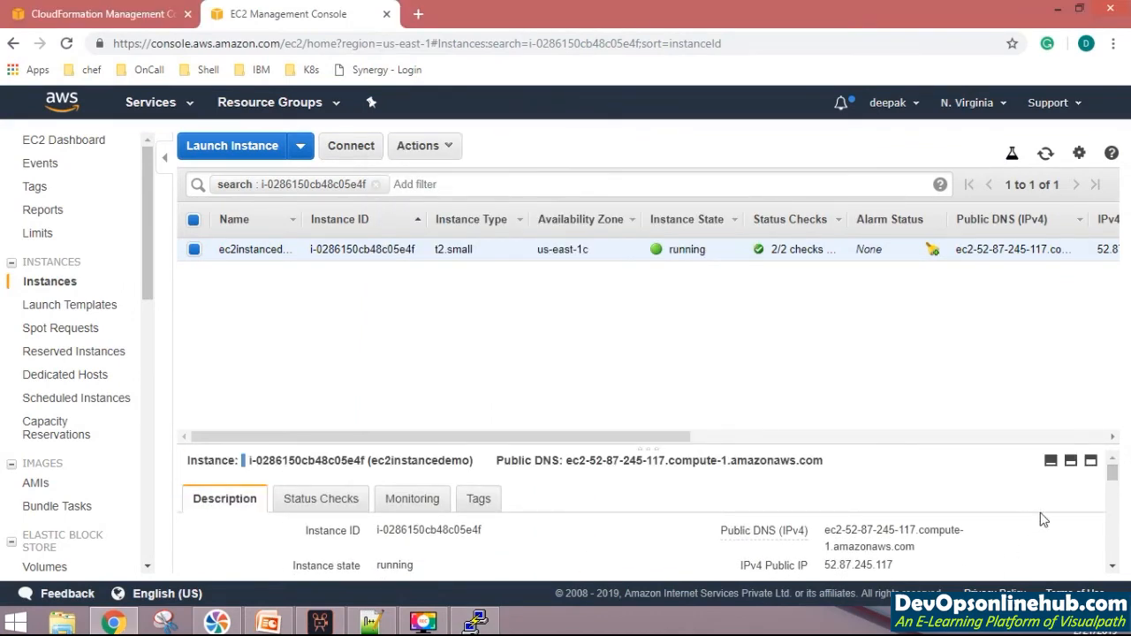
pyautogui.click(907, 565)
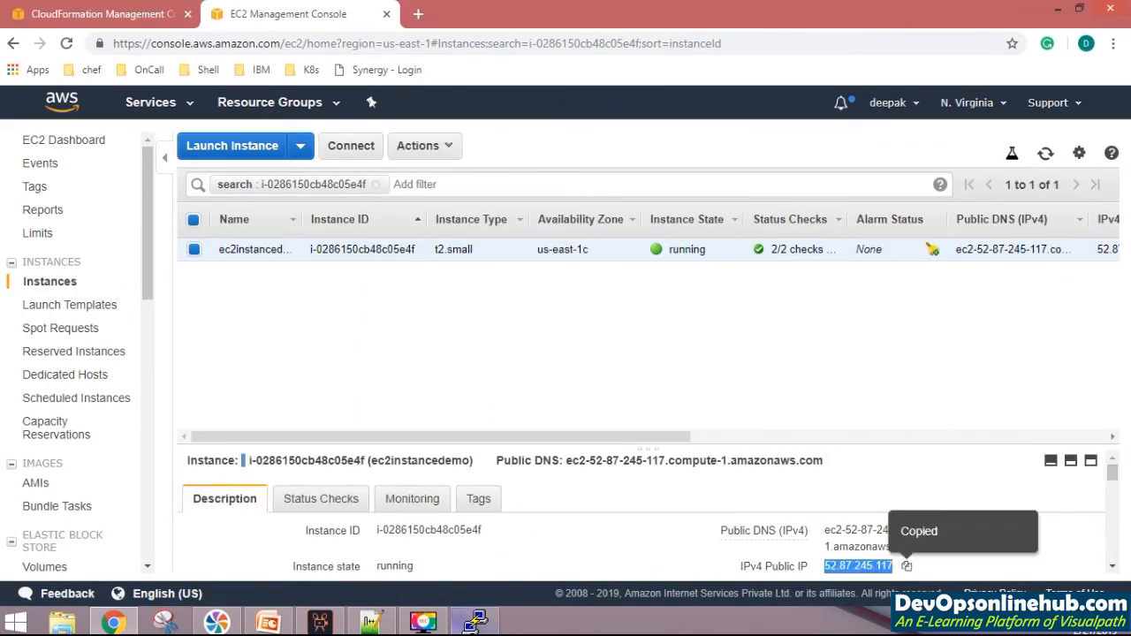
pyautogui.click(475, 623)
pyautogui.click(584, 230)
pyautogui.hotkey('ctrl', 'v')
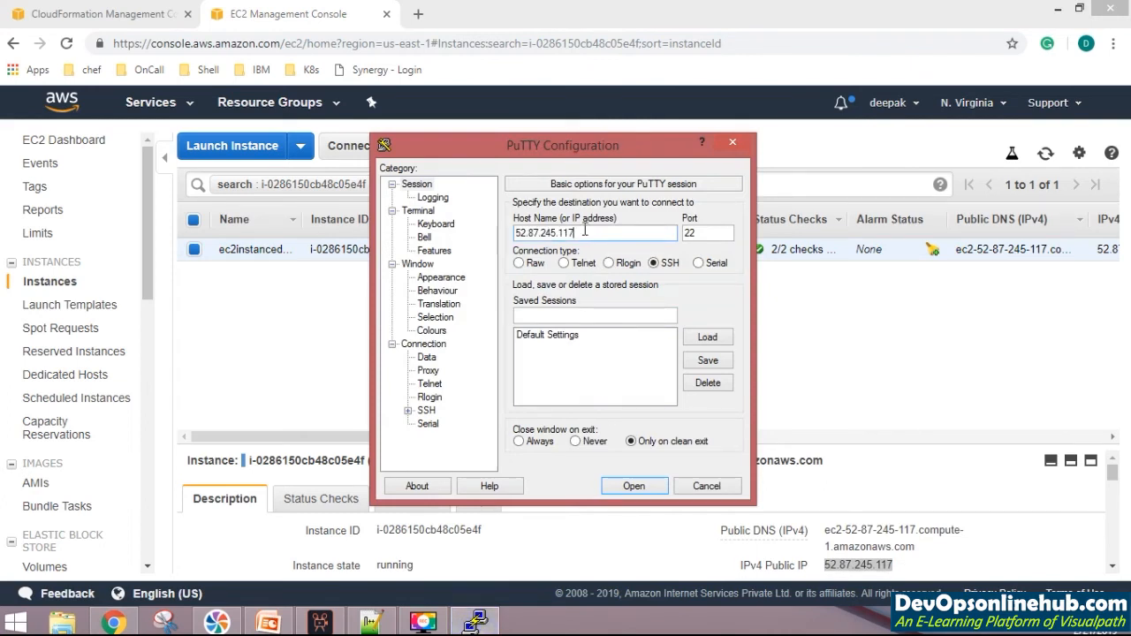
# Step: Set demo.ppk from the Desktop as the private key file for SSH authentication
pyautogui.click(408, 412)
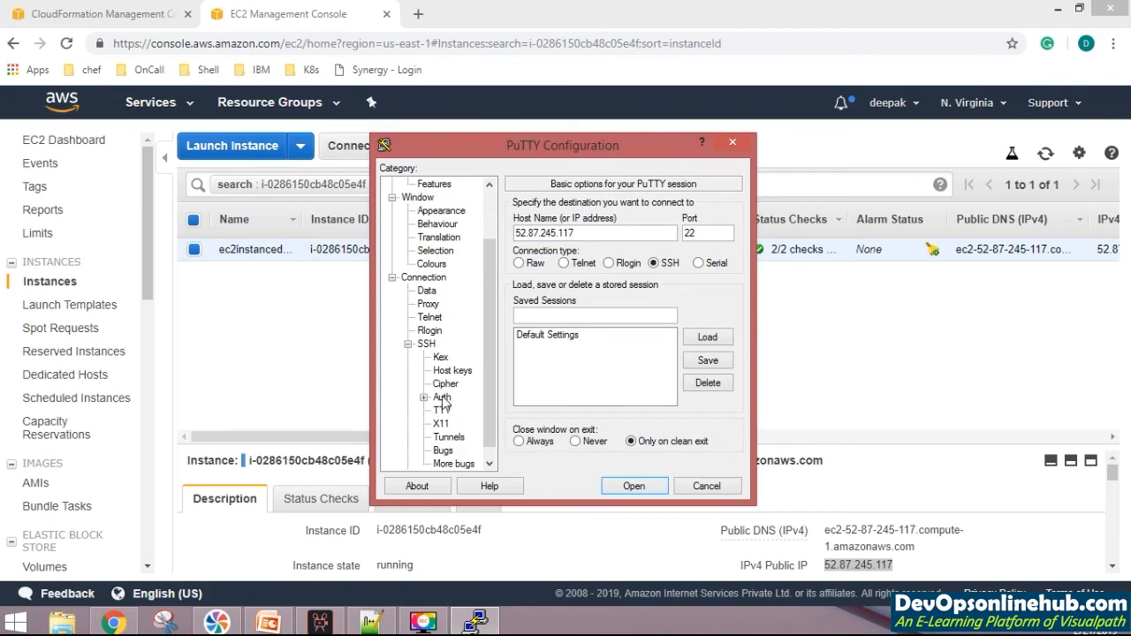
pyautogui.click(442, 397)
pyautogui.click(706, 374)
pyautogui.click(445, 275)
pyautogui.scroll(-3, 656, 384)
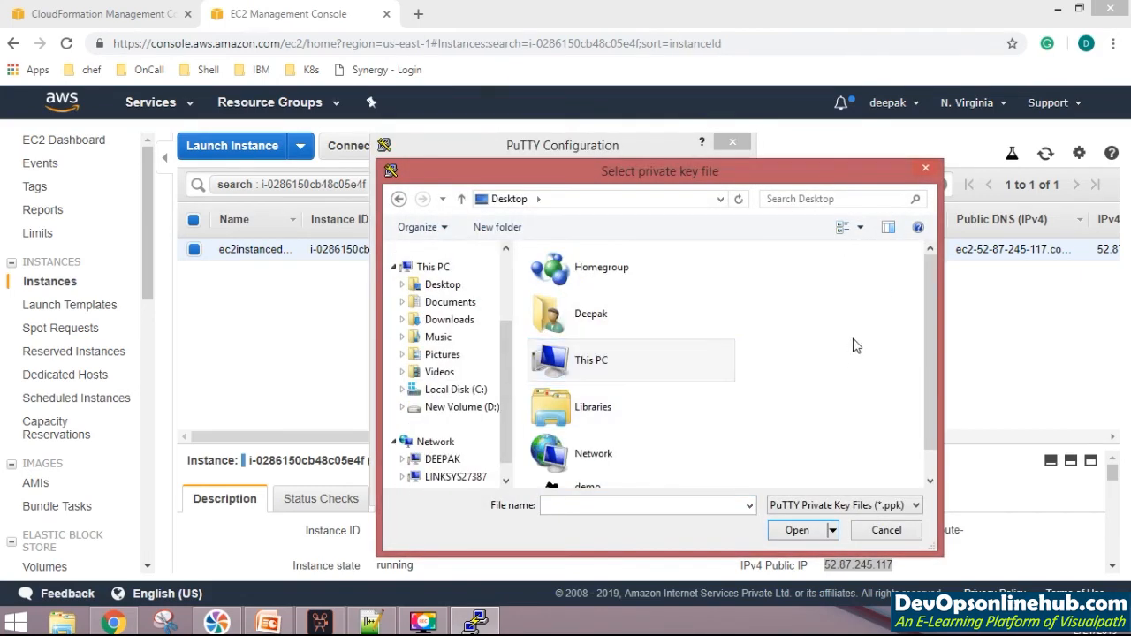
pyautogui.moveTo(937, 317); pyautogui.dragTo(915, 405)
pyautogui.doubleClick(644, 452)
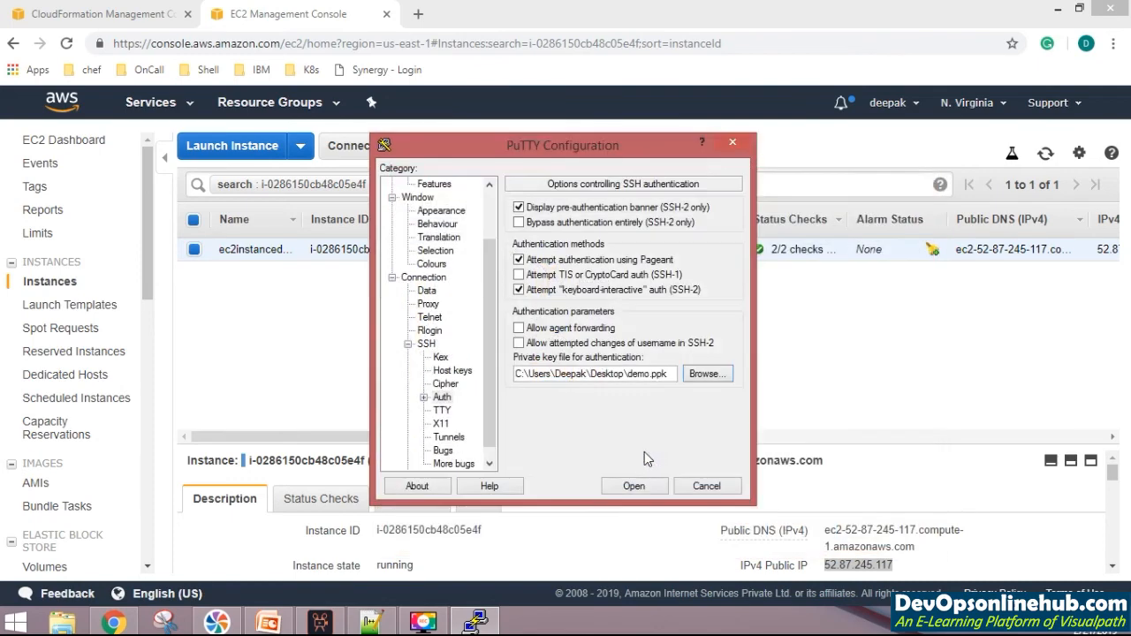
# Step: Return to the basic session settings and open the SSH connection to the instance
pyautogui.moveTo(484, 302); pyautogui.dragTo(484, 255)
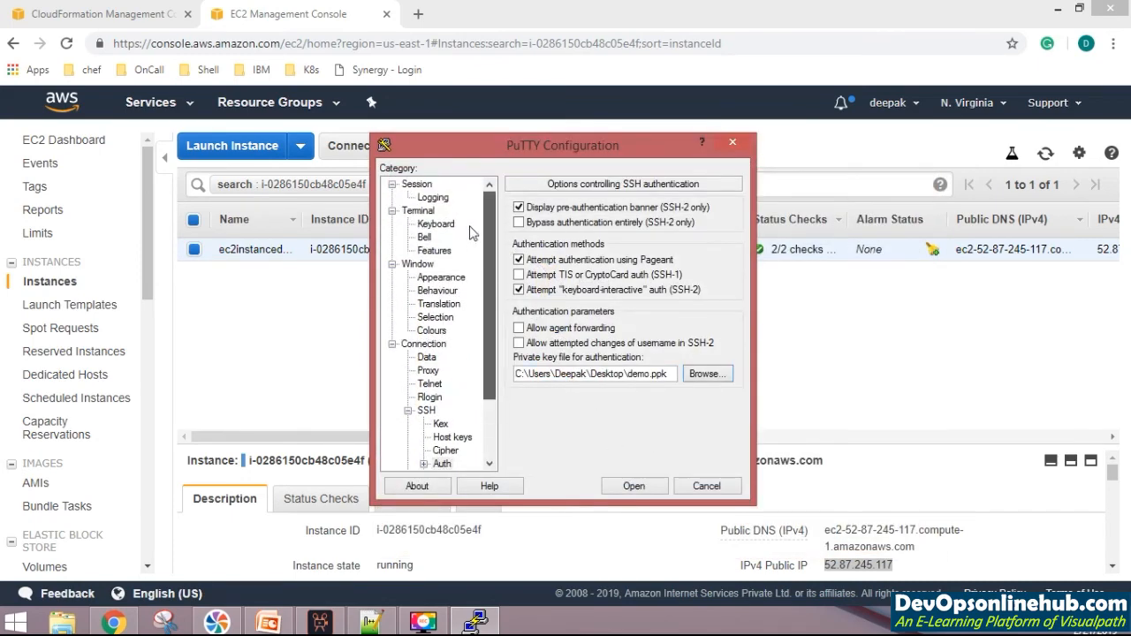
pyautogui.click(417, 185)
pyautogui.click(630, 486)
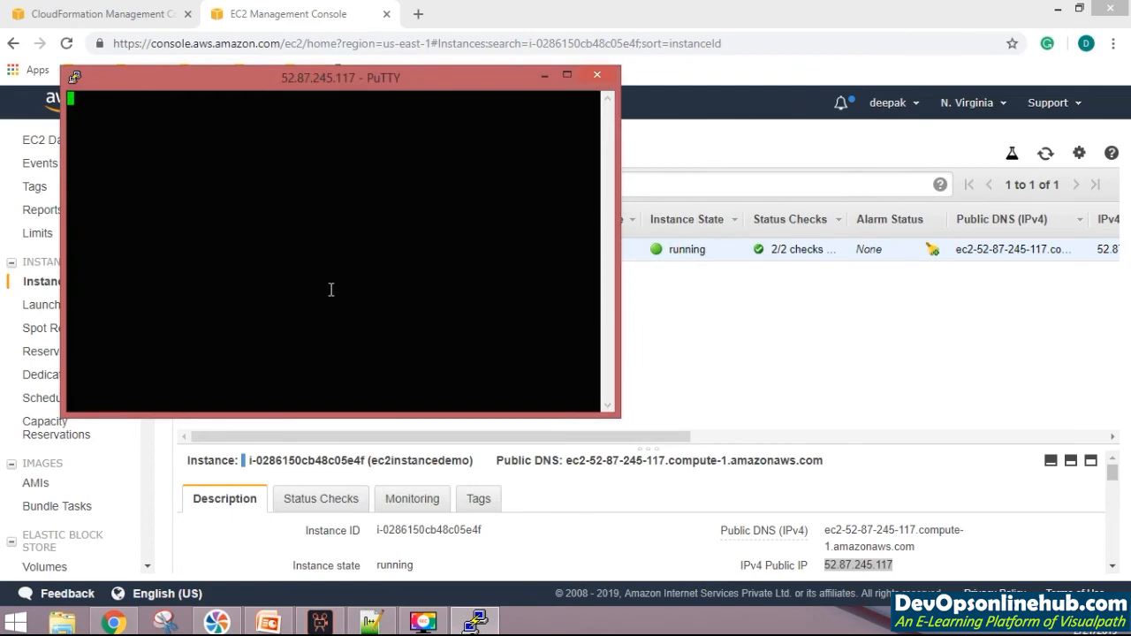
pyautogui.click(476, 431)
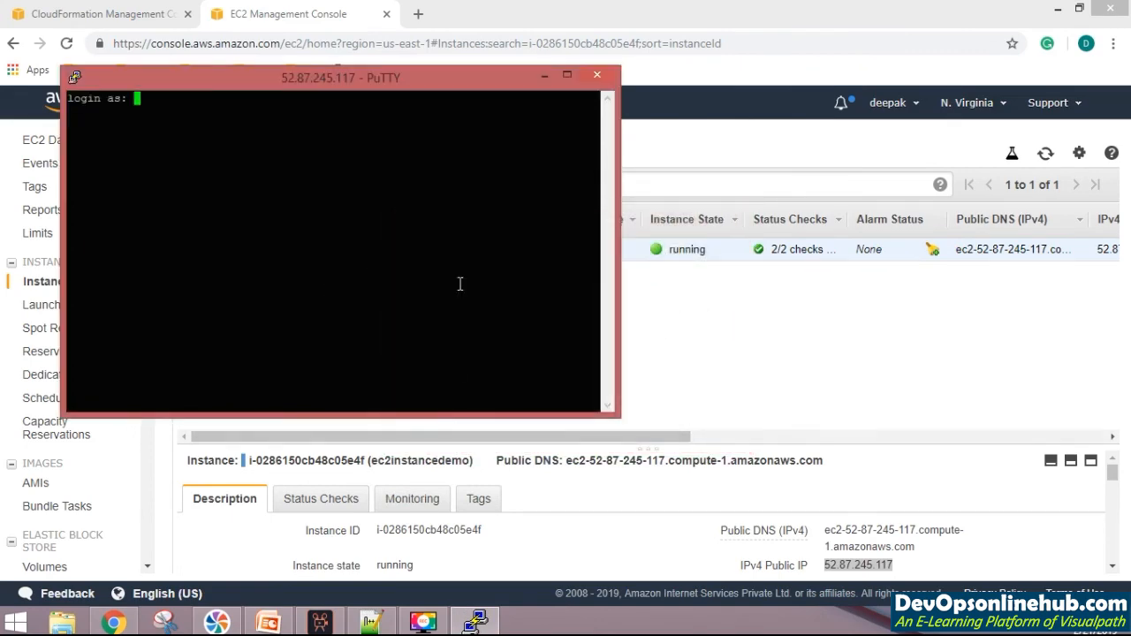
# Step: Move the terminal window aside and look up the SSH login user name in the instance's connection instructions
pyautogui.moveTo(471, 76); pyautogui.dragTo(491, 107)
pyautogui.moveTo(540, 178); pyautogui.dragTo(619, 353)
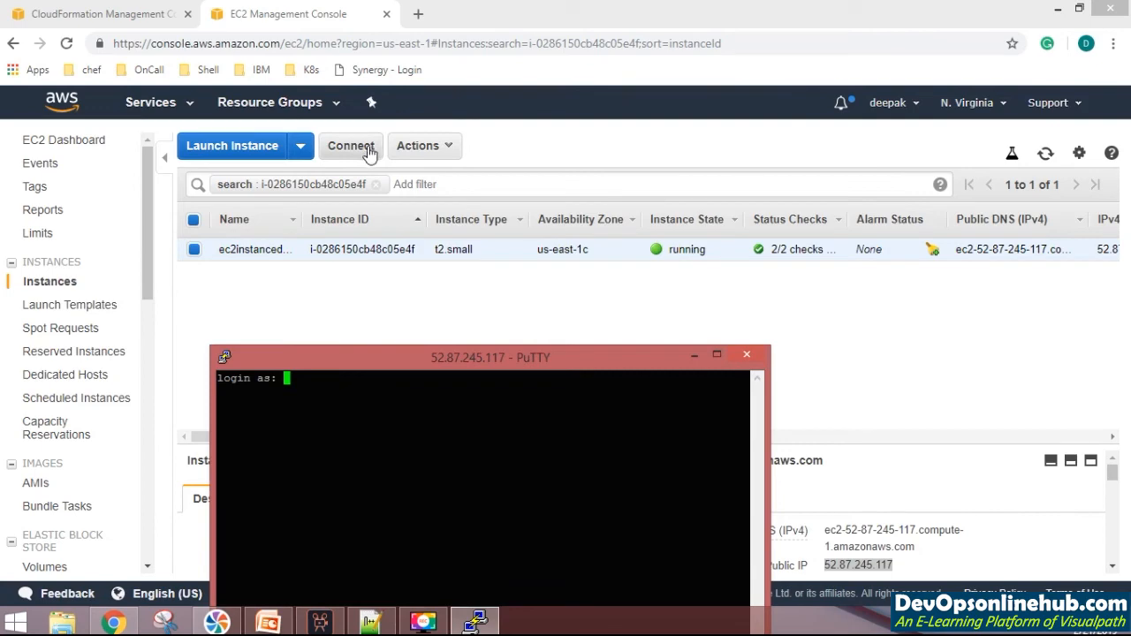
pyautogui.click(368, 151)
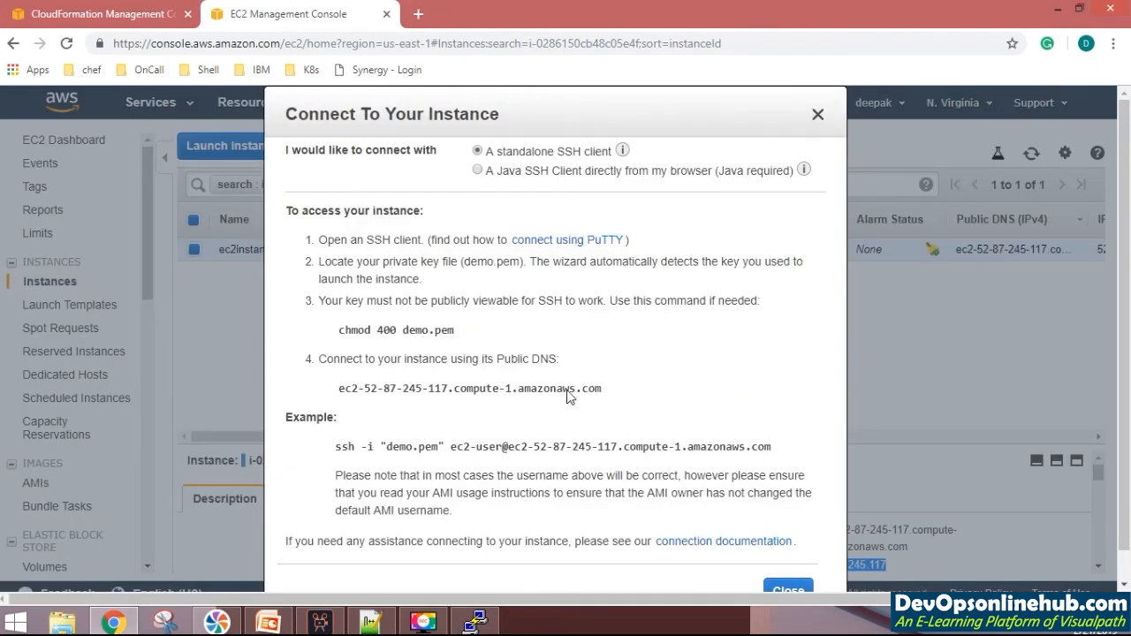
pyautogui.moveTo(453, 449); pyautogui.dragTo(503, 446)
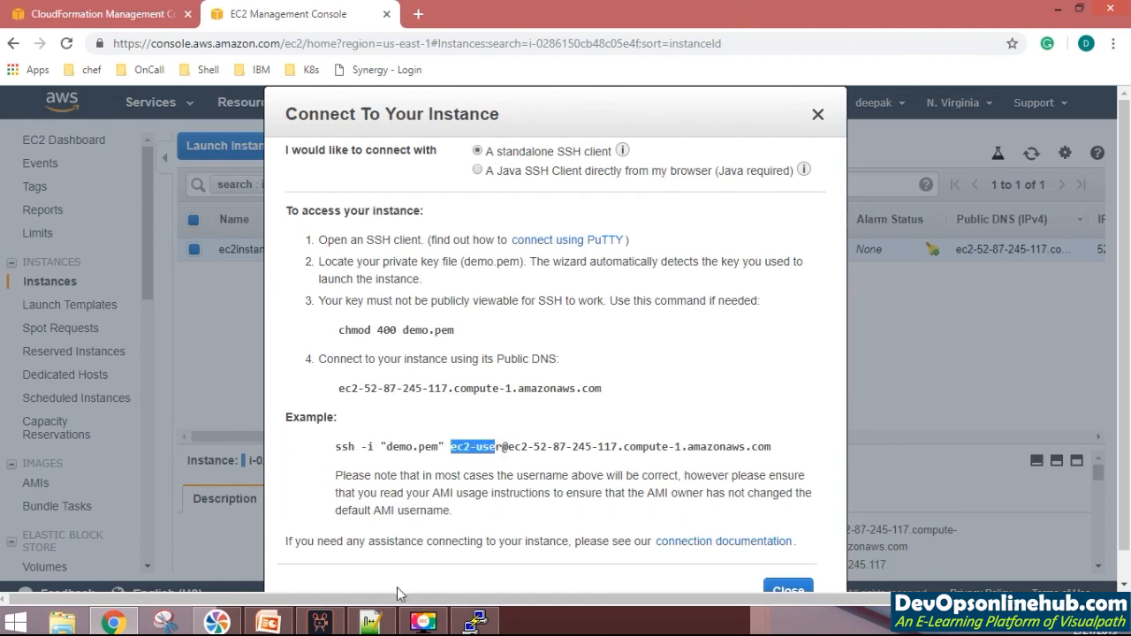
# Step: Log in to the PuTTY session as ec2-user, minimize the terminal, and dismiss the instance's connection instructions
pyautogui.click(476, 623)
pyautogui.write('ec')
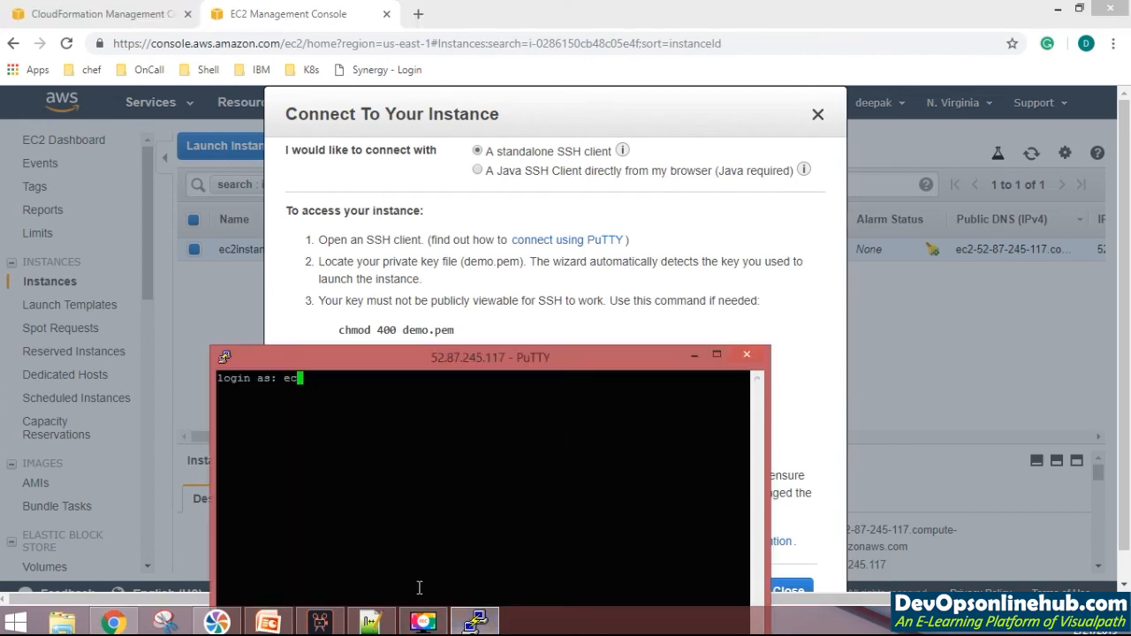
pyautogui.write('2-user')
pyautogui.press('Return')
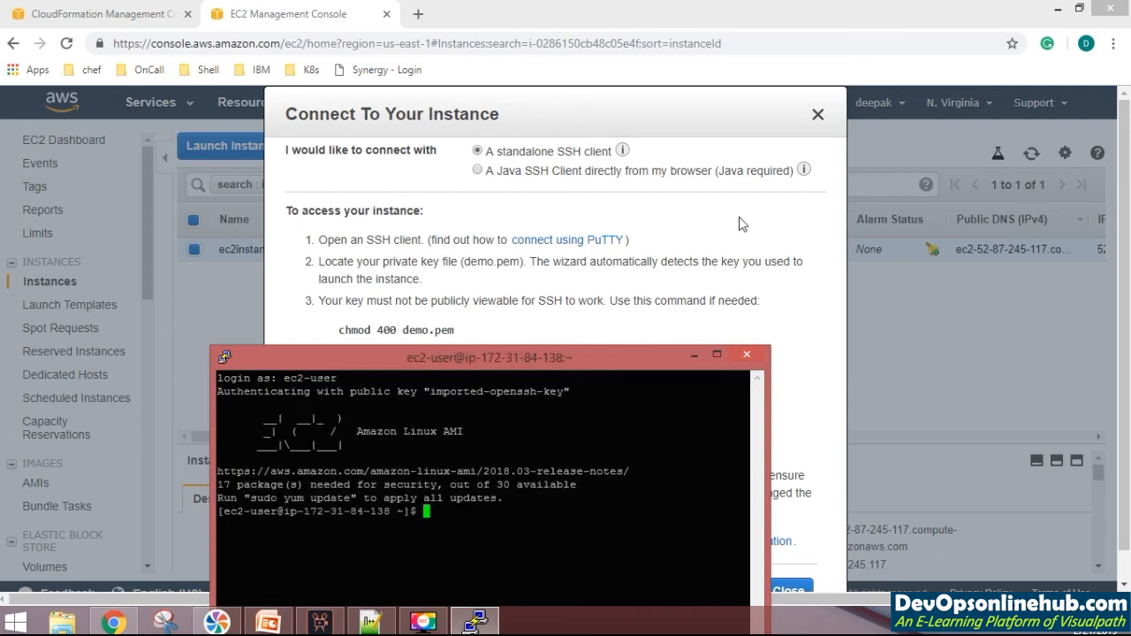
pyautogui.click(717, 355)
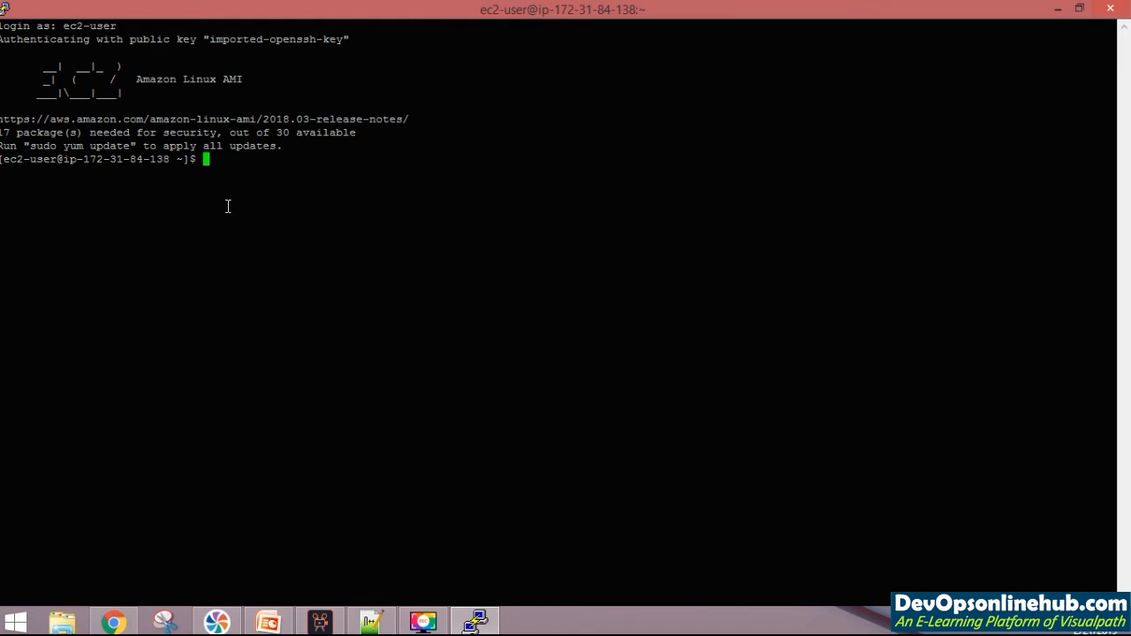
pyautogui.click(1058, 11)
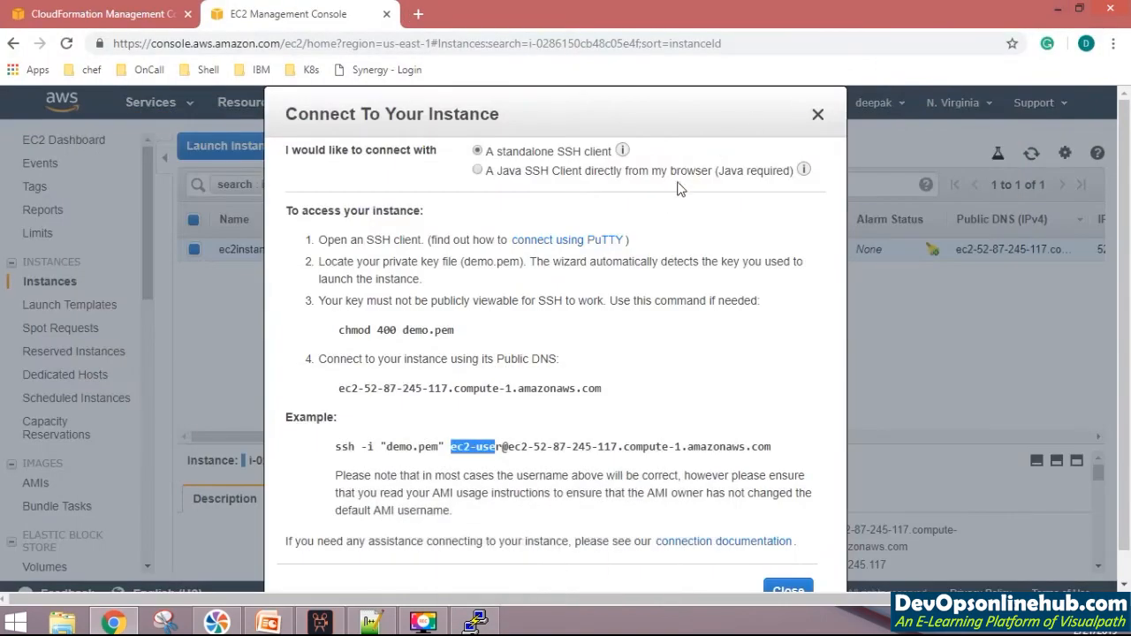
pyautogui.click(816, 115)
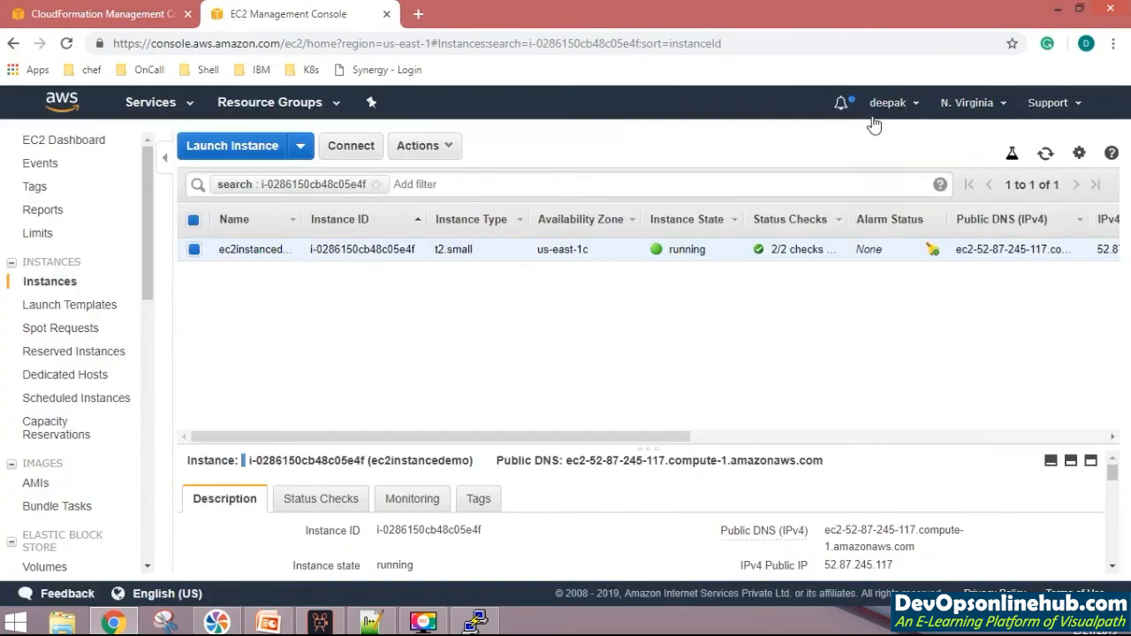
# Step: Review the parameters, mappings, resources and outputs of ec2template.txt in Notepad++, and minimize the editor
pyautogui.click(369, 623)
pyautogui.scroll(16, 417, 327)
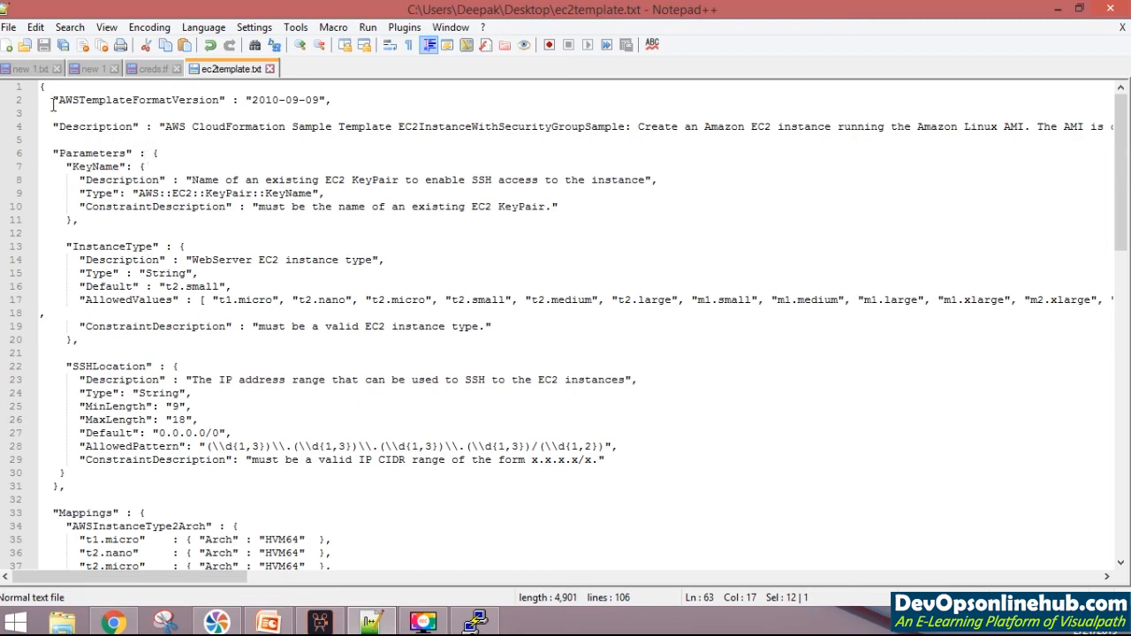
pyautogui.moveTo(51, 100); pyautogui.dragTo(292, 328)
pyautogui.click(299, 380)
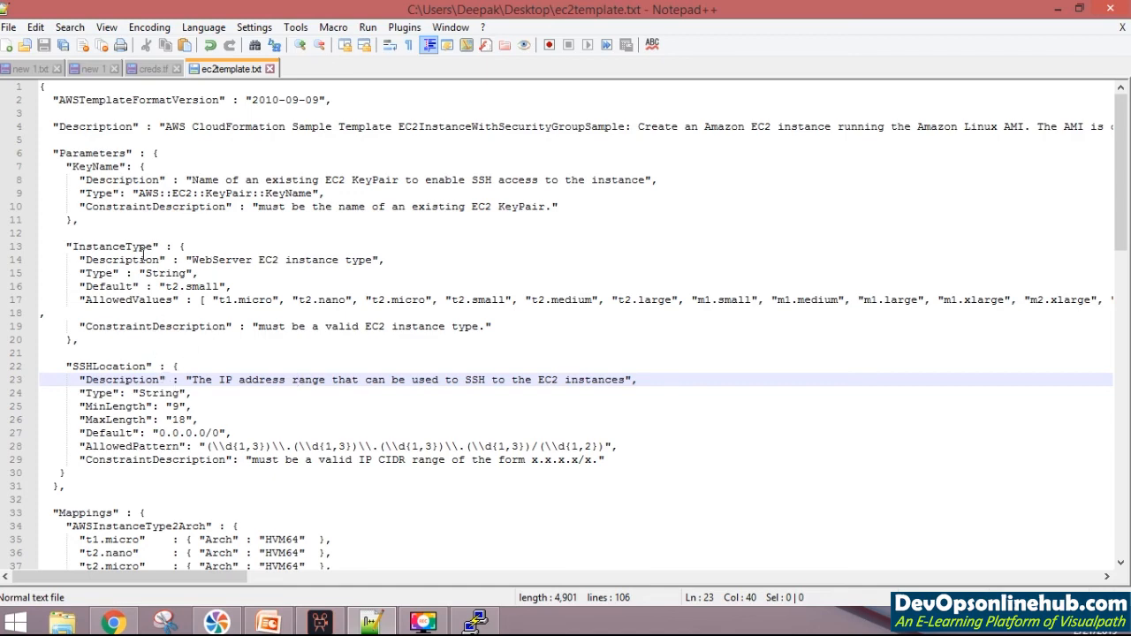
pyautogui.scroll(-12, 143, 254)
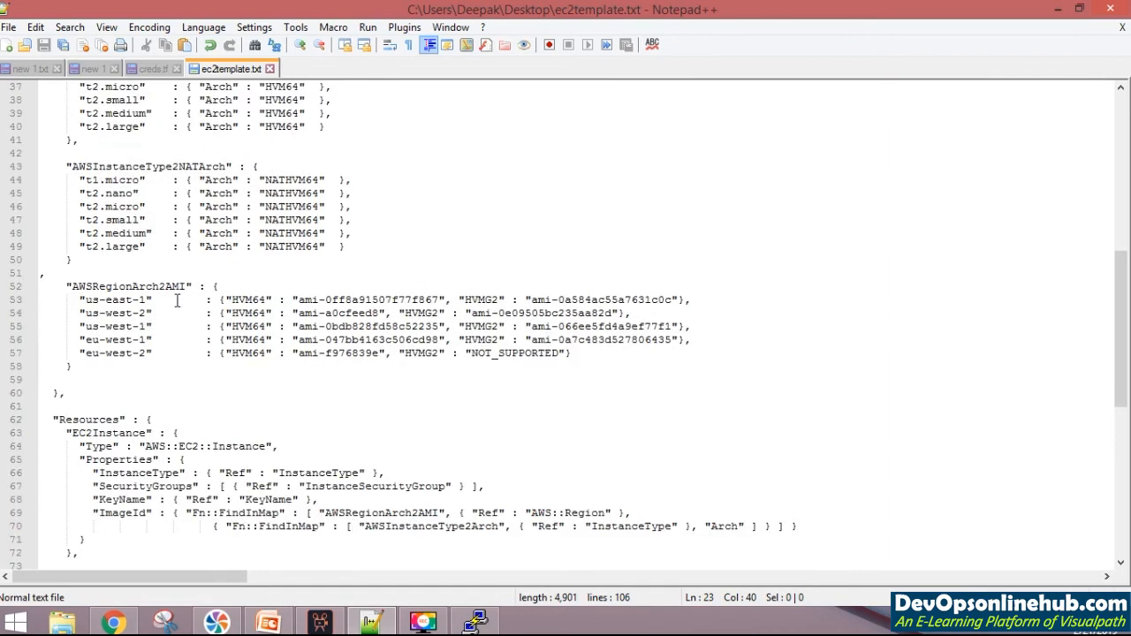
pyautogui.scroll(-4, 177, 302)
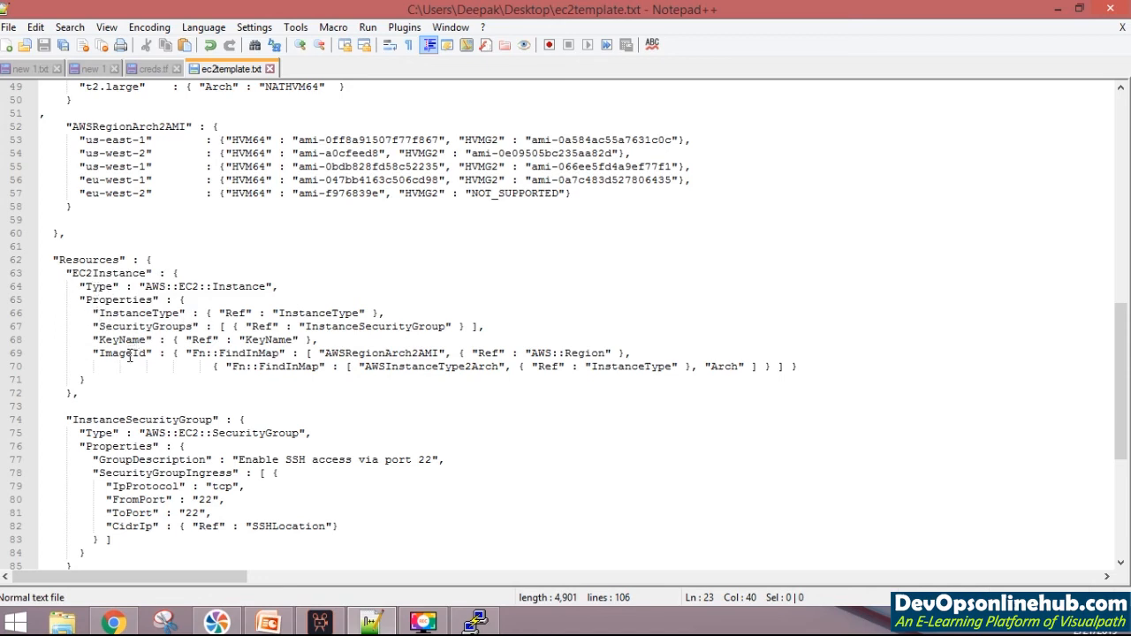
pyautogui.scroll(4, 239, 365)
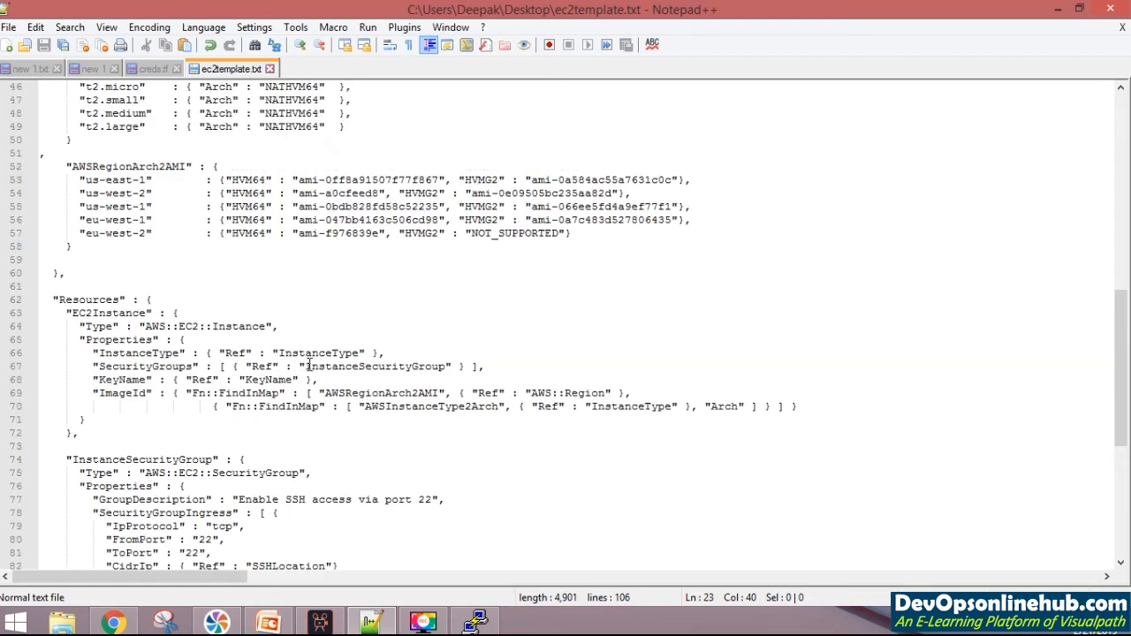
pyautogui.scroll(12, 259, 345)
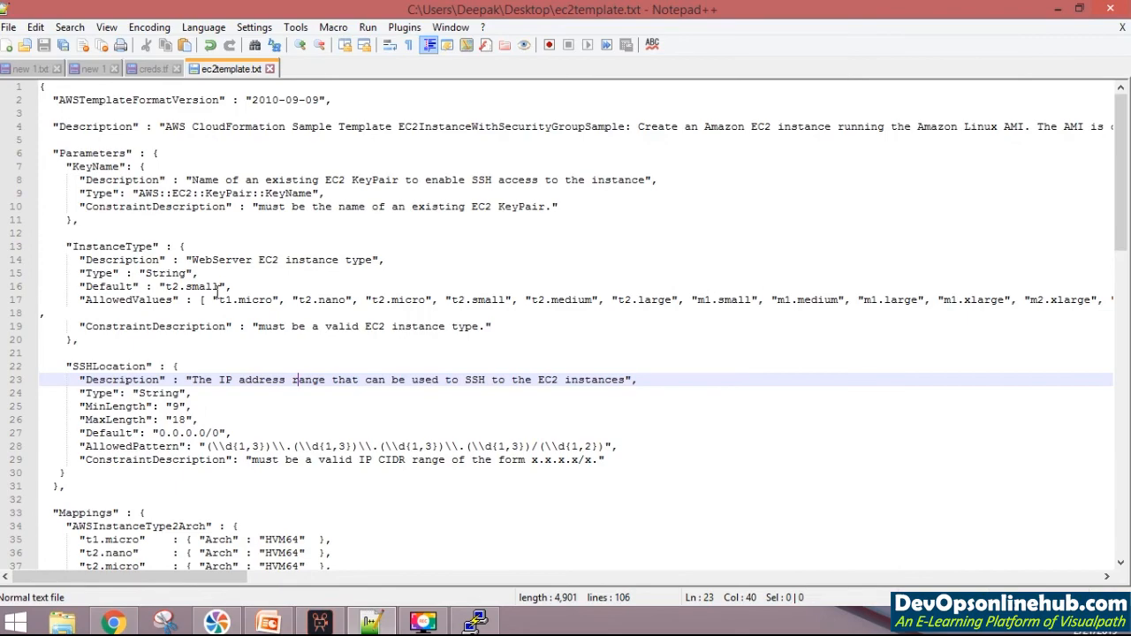
pyautogui.scroll(-19, 215, 292)
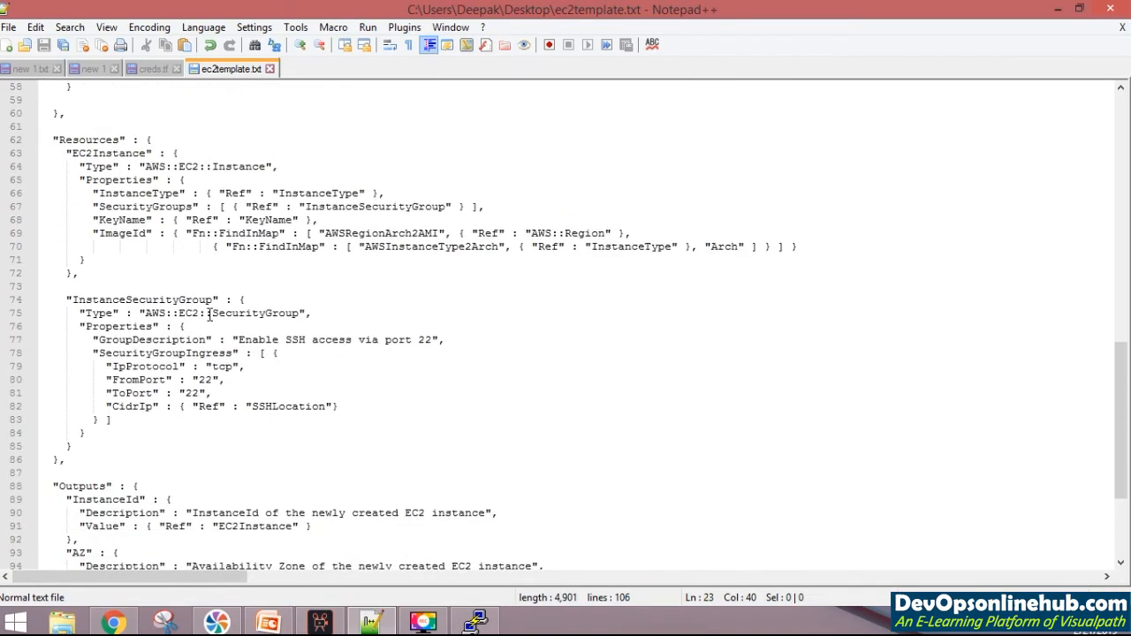
pyautogui.scroll(-4, 210, 314)
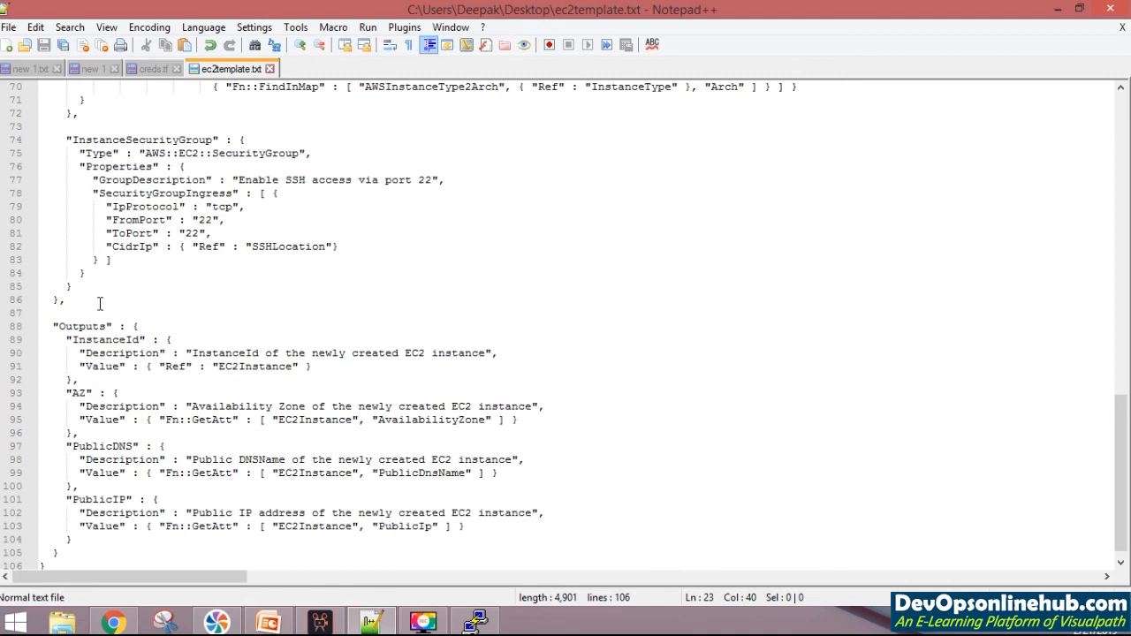
pyautogui.scroll(3, 350, 353)
pyautogui.scroll(17, 350, 353)
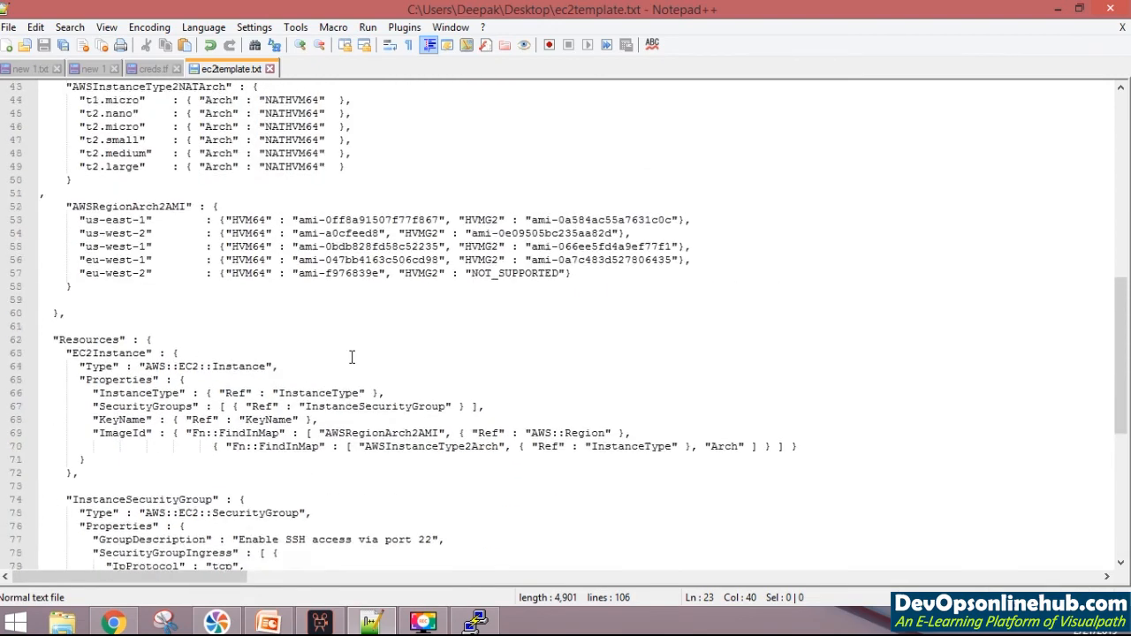
pyautogui.click(1058, 9)
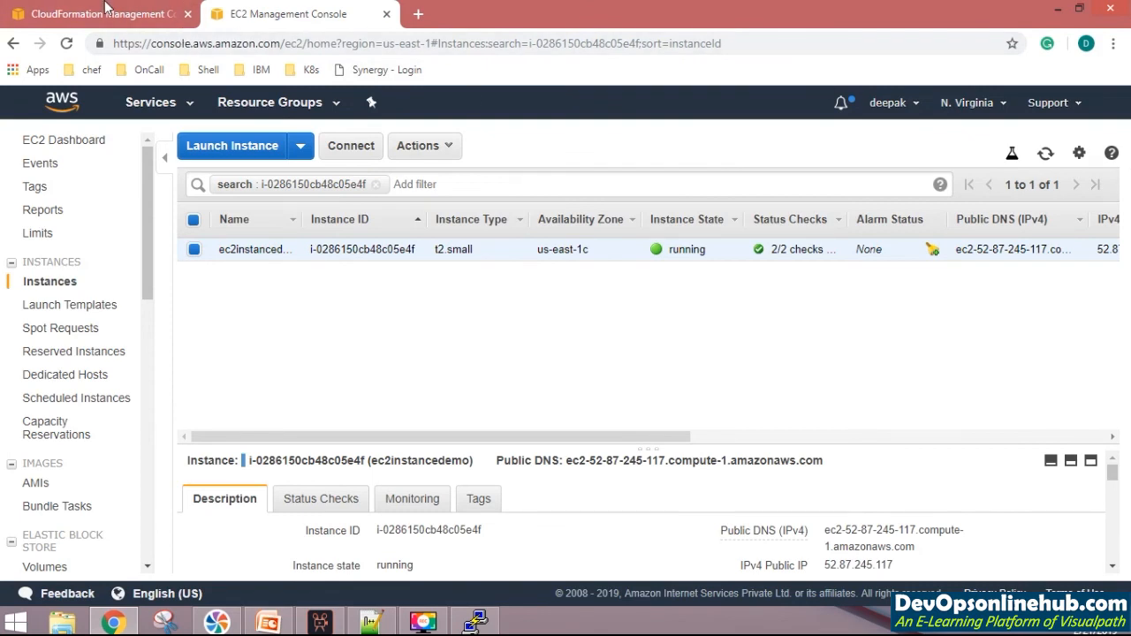
# Step: Duplicate the CloudFormation browser tab and open the S3 service in the copy
pyautogui.click(129, 14)
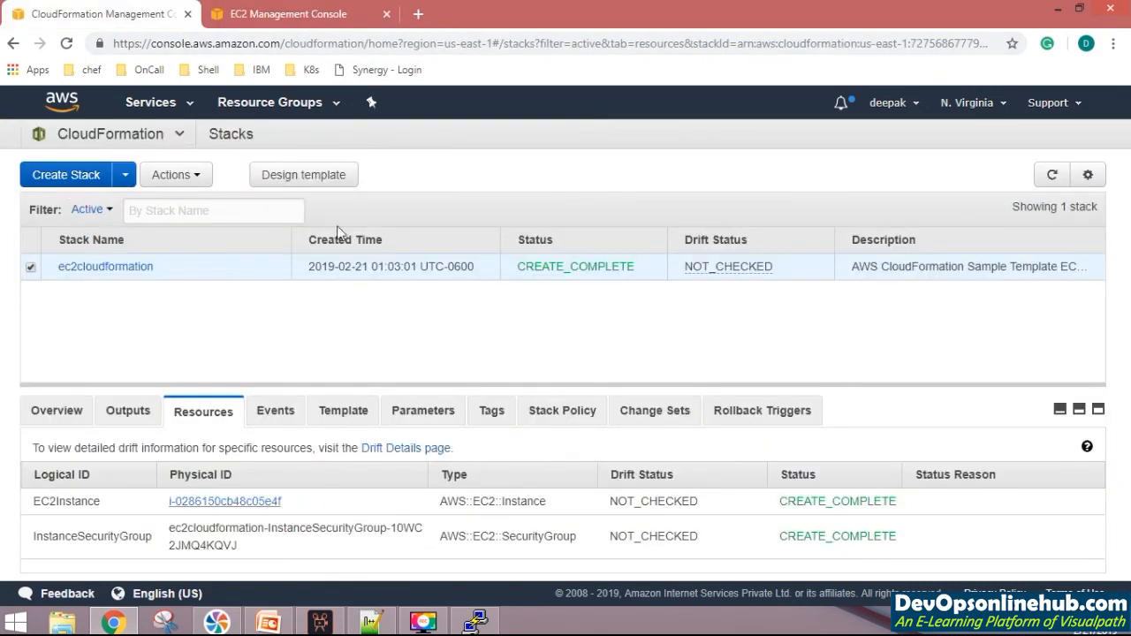
pyautogui.rightClick(110, 4)
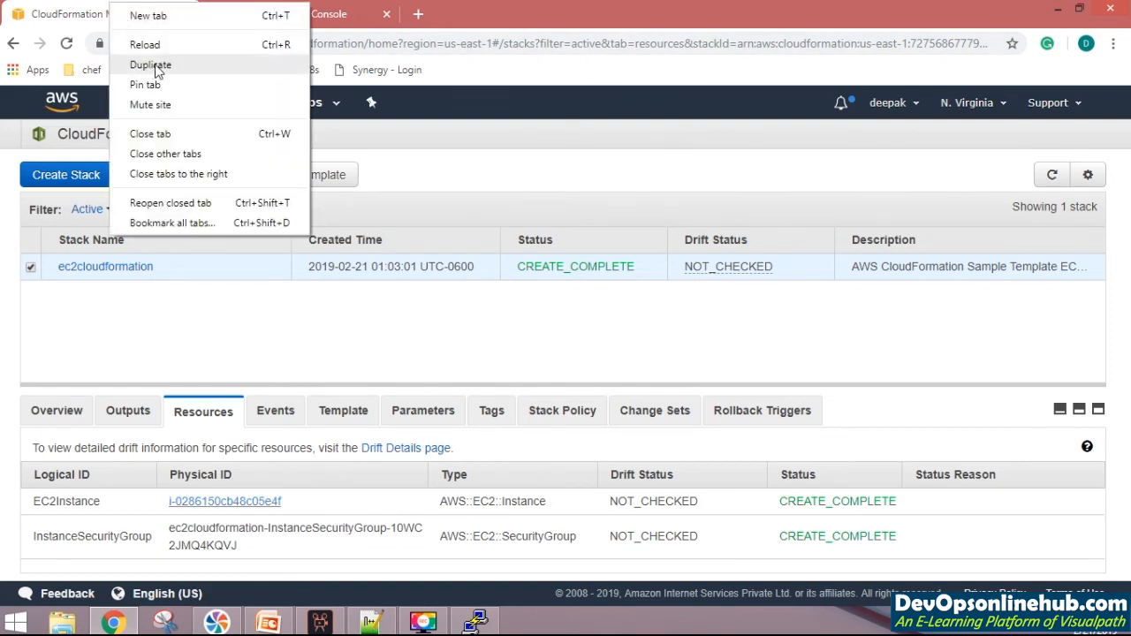
pyautogui.click(151, 66)
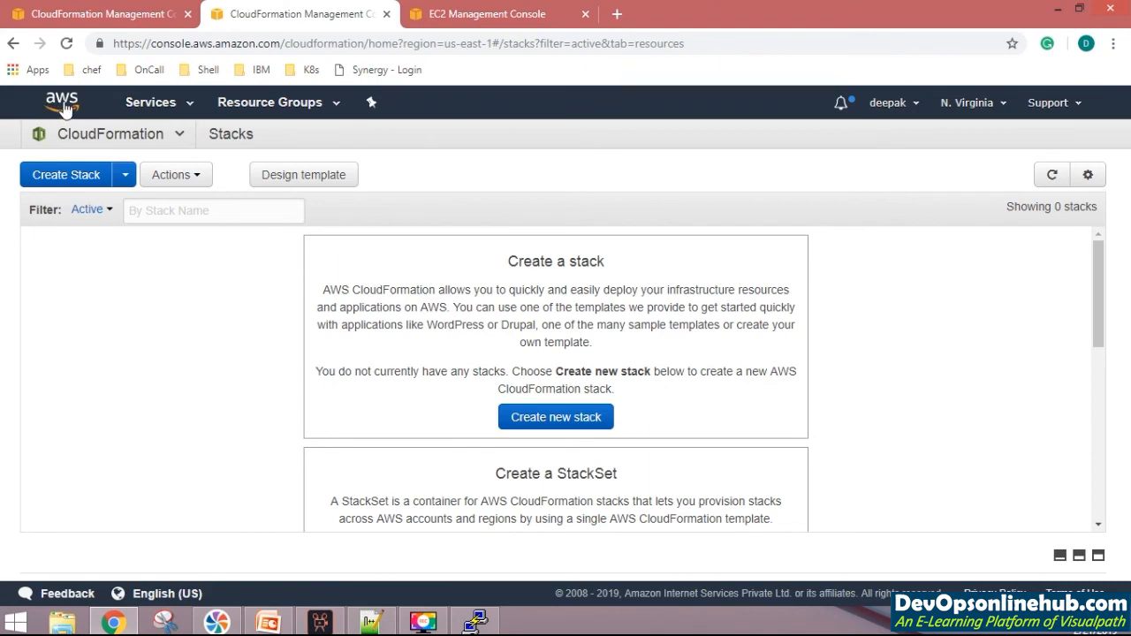
pyautogui.click(152, 103)
pyautogui.write('s3')
pyautogui.moveTo(370, 623)
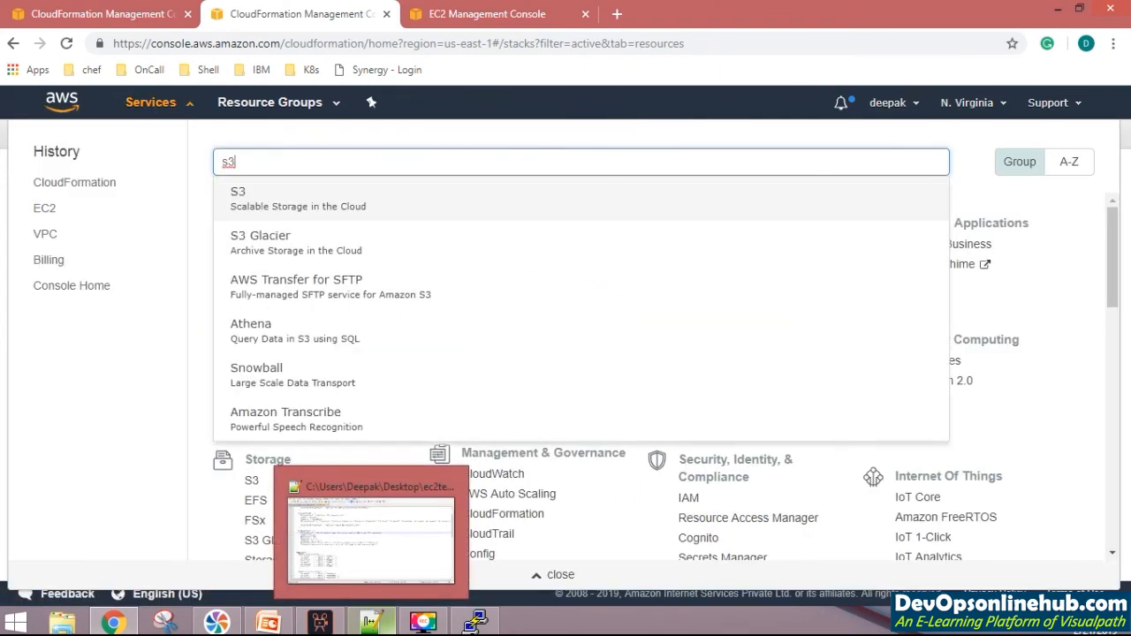
pyautogui.click(311, 210)
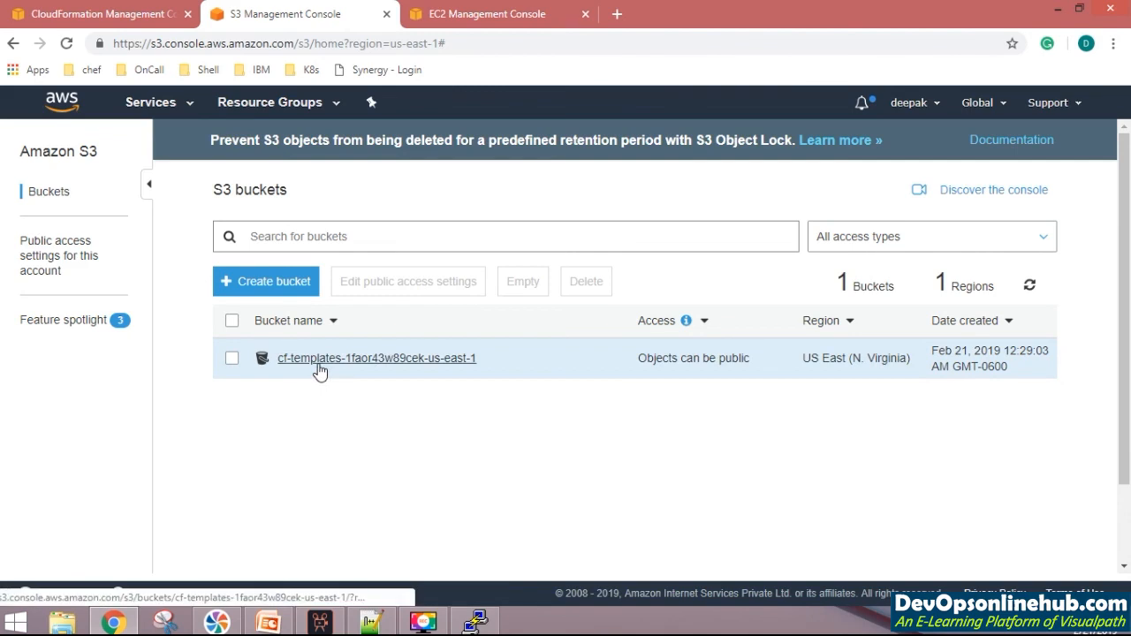
# Step: Open 2019052cVr-ec2template.txt from the cf-templates-1faor43w89cek-us-east-1 bucket, and dismiss the download bar
pyautogui.click(369, 365)
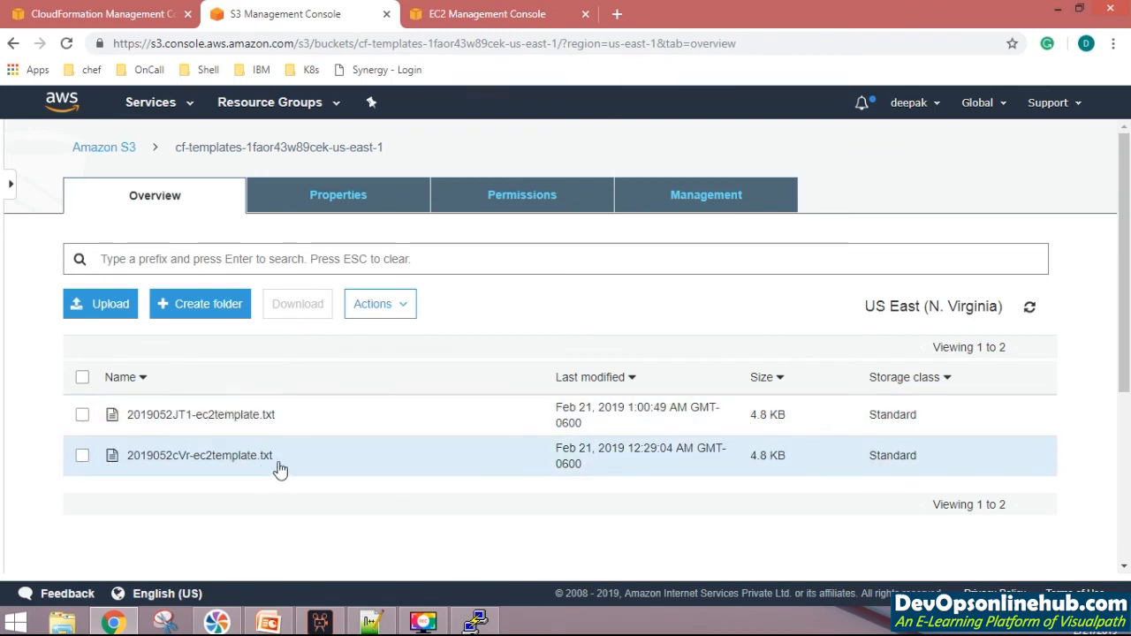
pyautogui.click(244, 462)
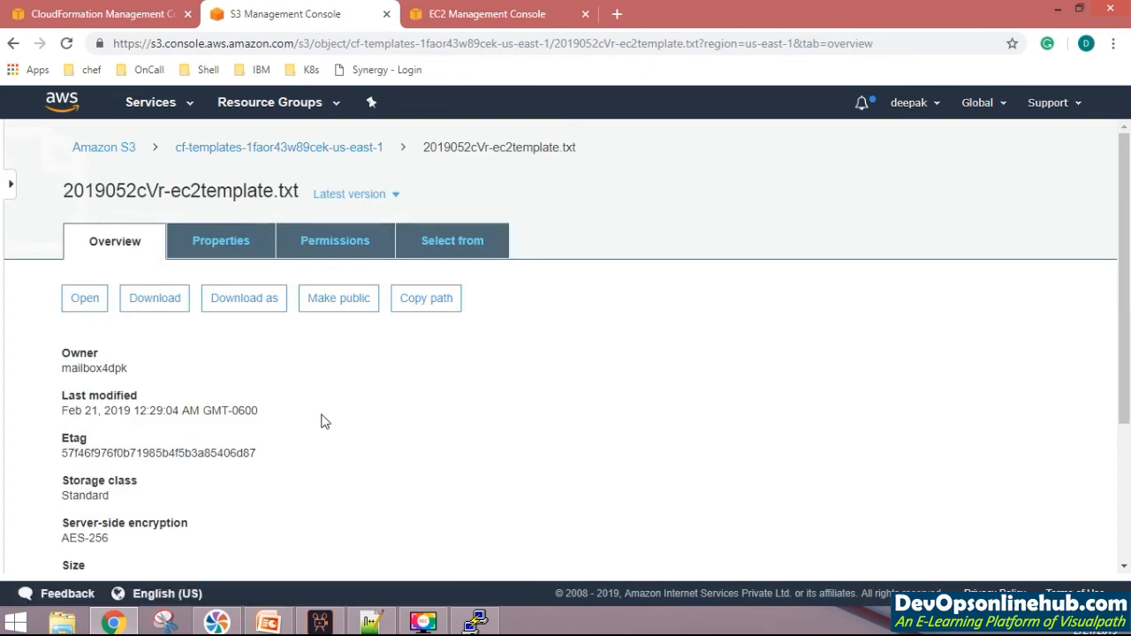
pyautogui.click(99, 301)
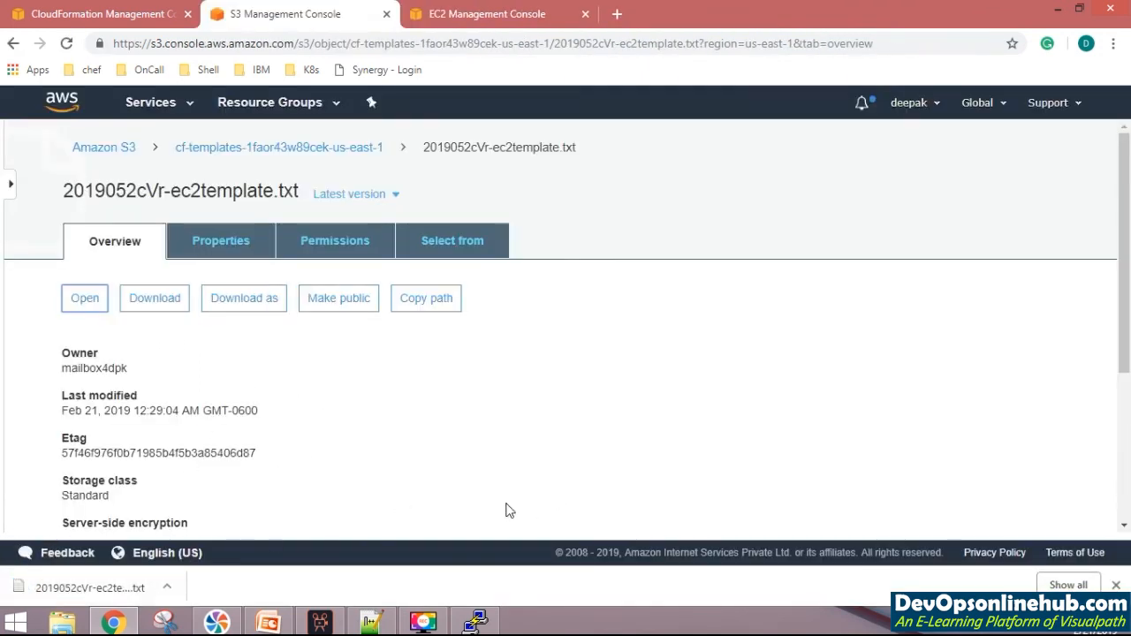
pyautogui.click(1116, 586)
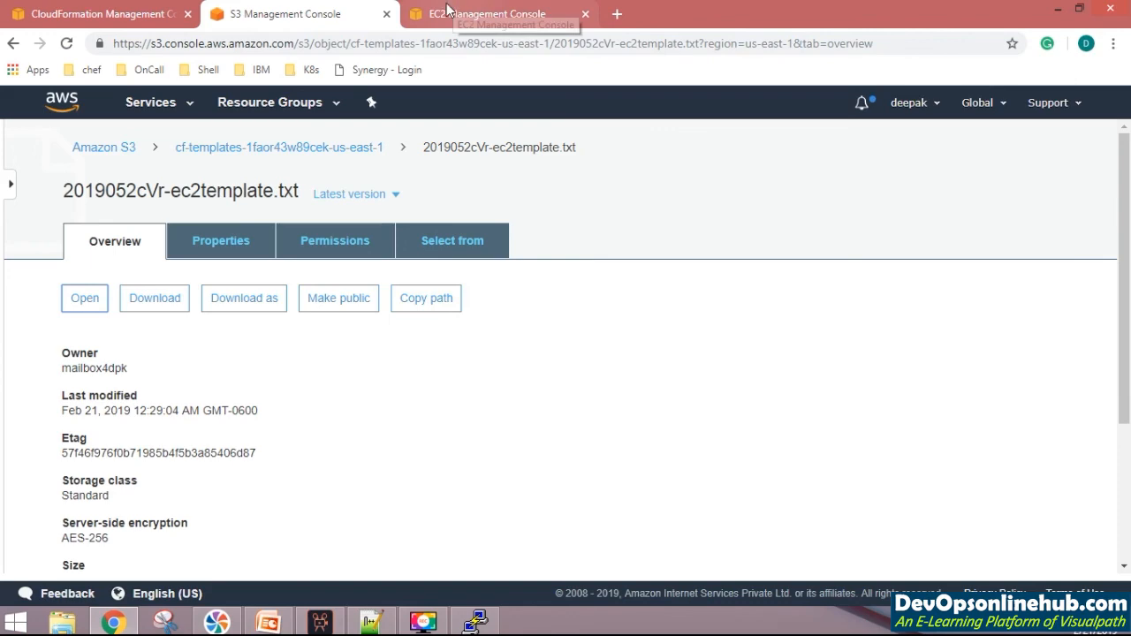
# Step: Return to the CloudFormation stack list and end the PuTTY SSH session with the exit command
pyautogui.click(124, 14)
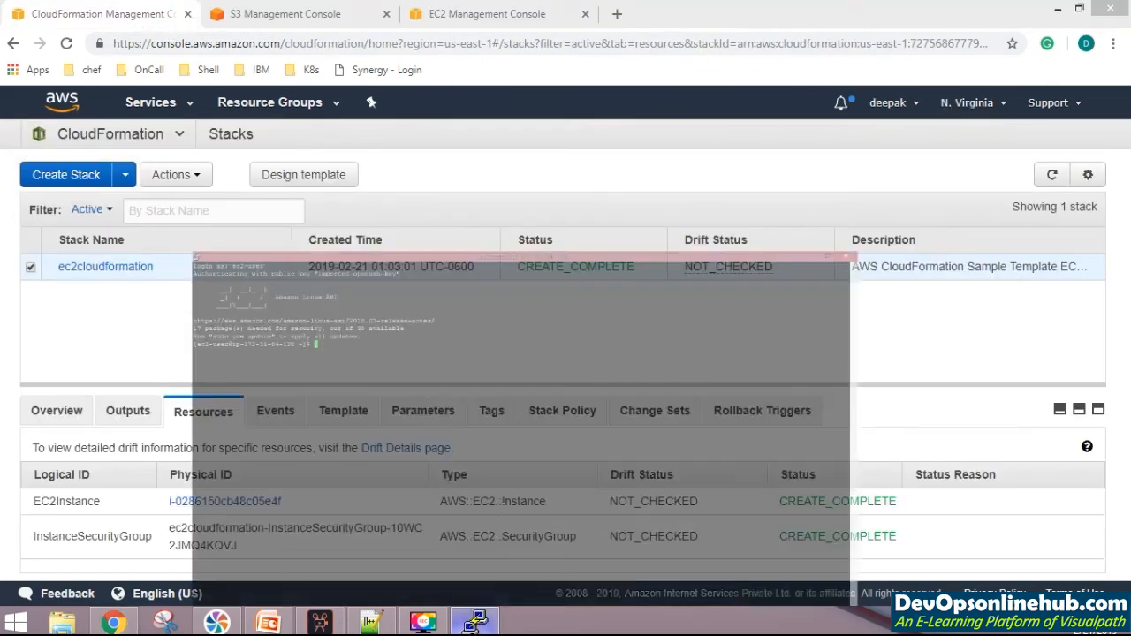
pyautogui.click(469, 619)
pyautogui.write('exit')
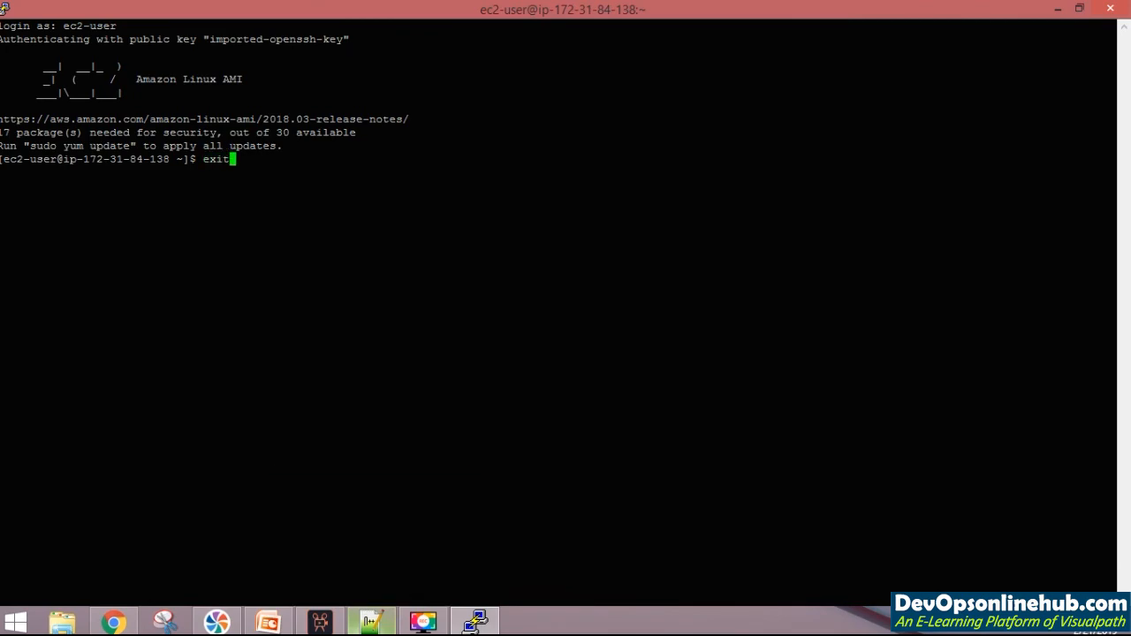
pyautogui.press('Return')
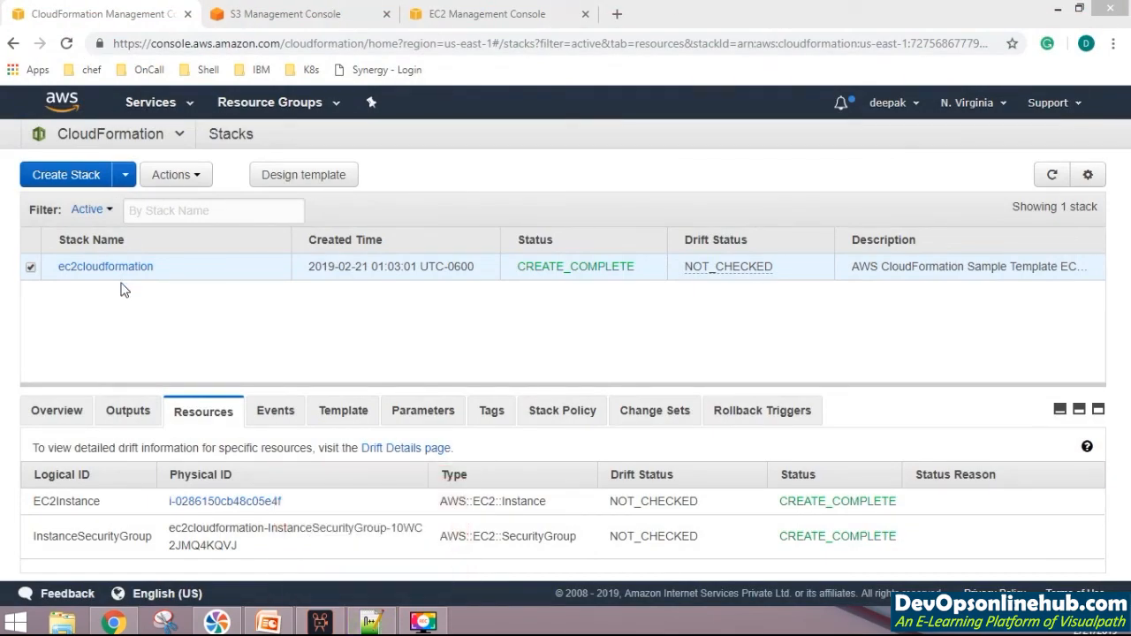
# Step: Delete the ec2cloudformation stack together with its resources
pyautogui.click(198, 177)
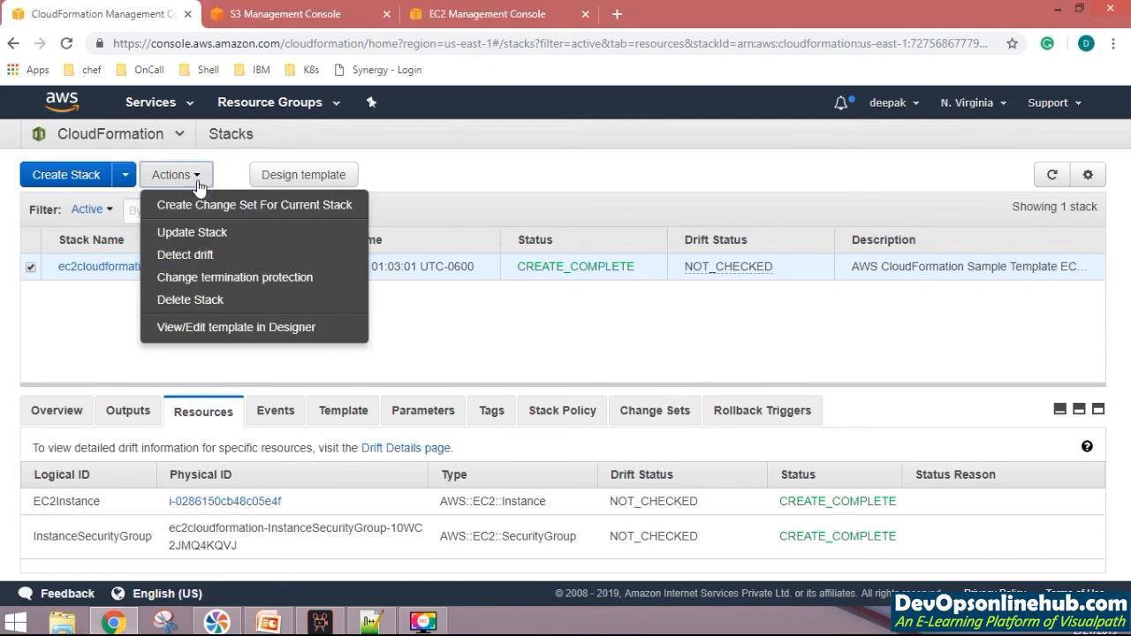
pyautogui.click(186, 300)
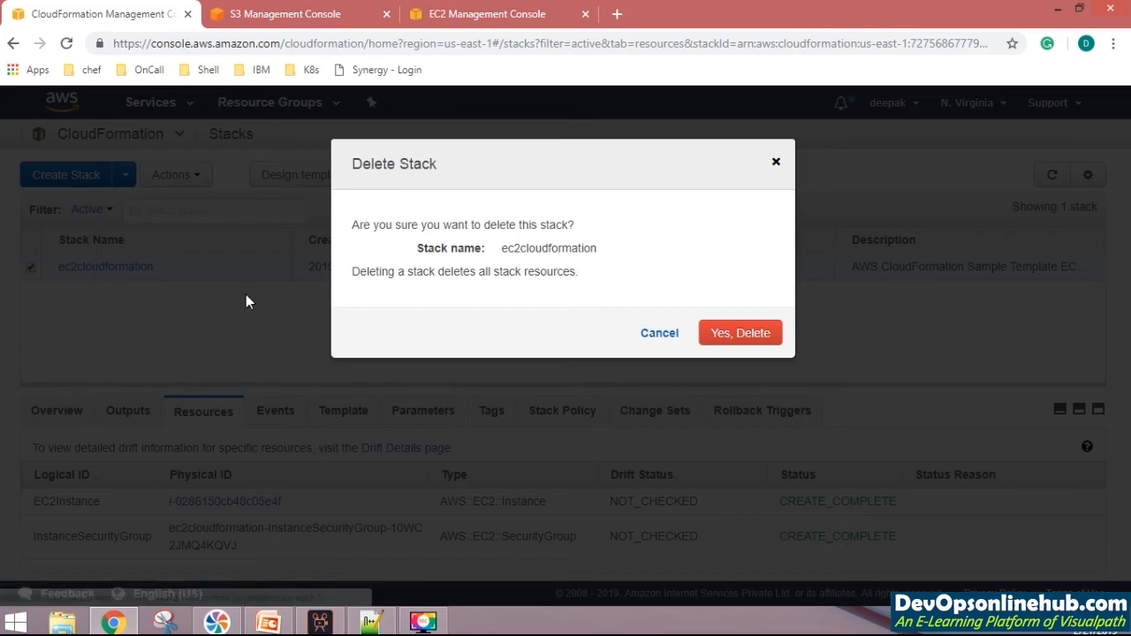
pyautogui.click(739, 335)
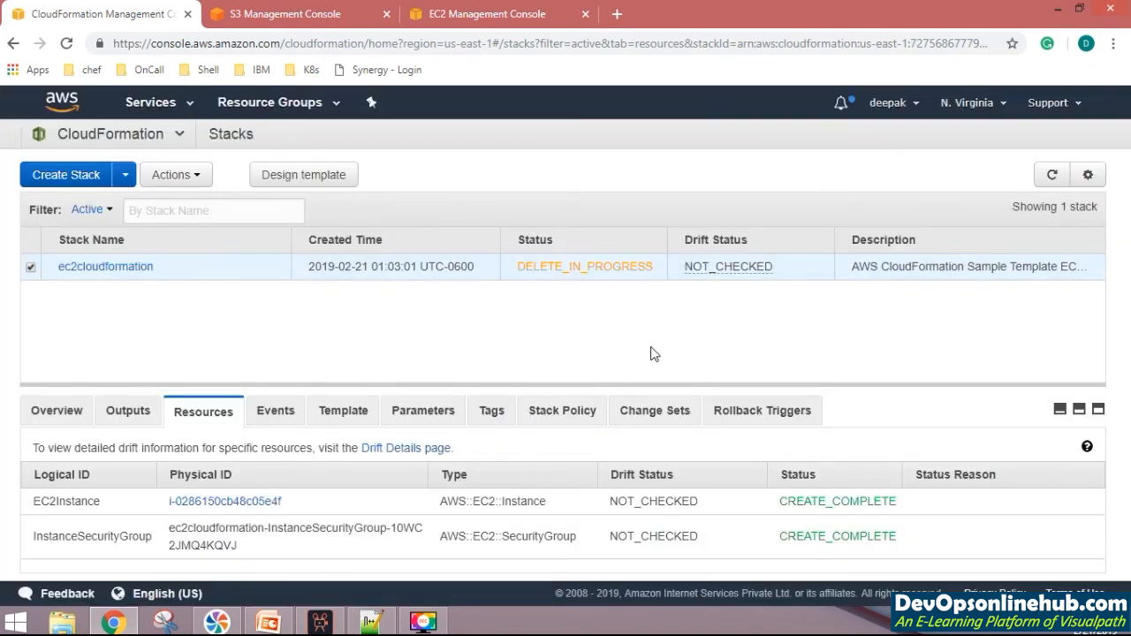